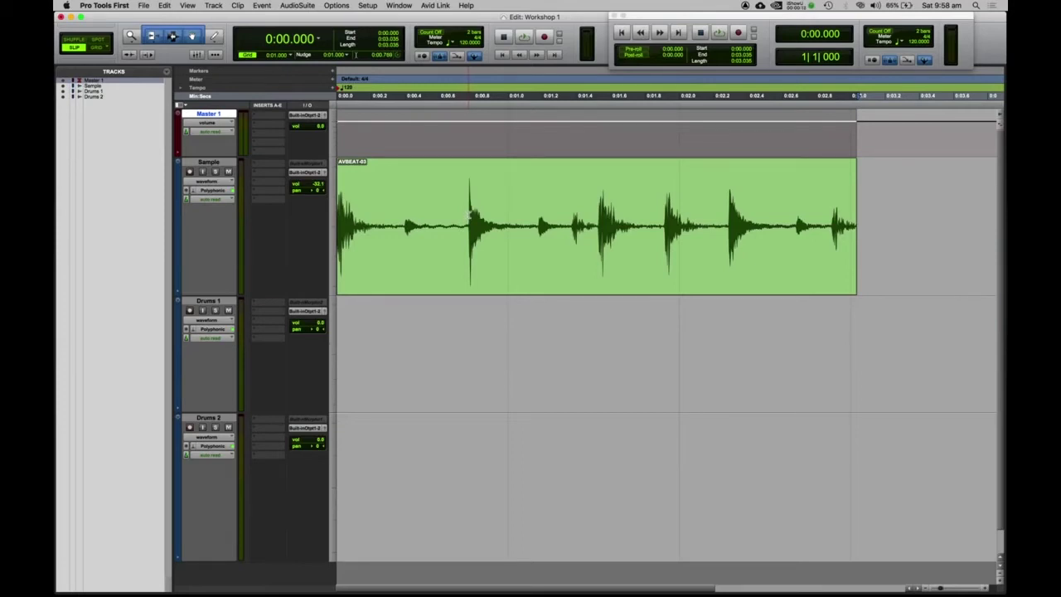
- Select the AVBEAT-03 clip, switch through the Trim, Selector and Grabber tools, and activate the Smart tool
click(479, 280)
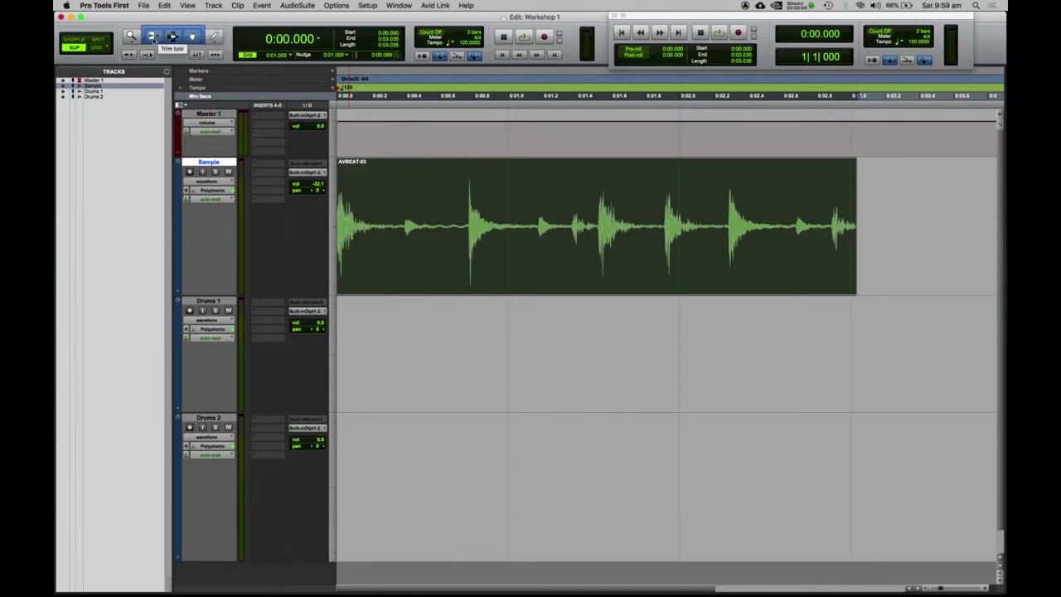
click(153, 37)
click(173, 38)
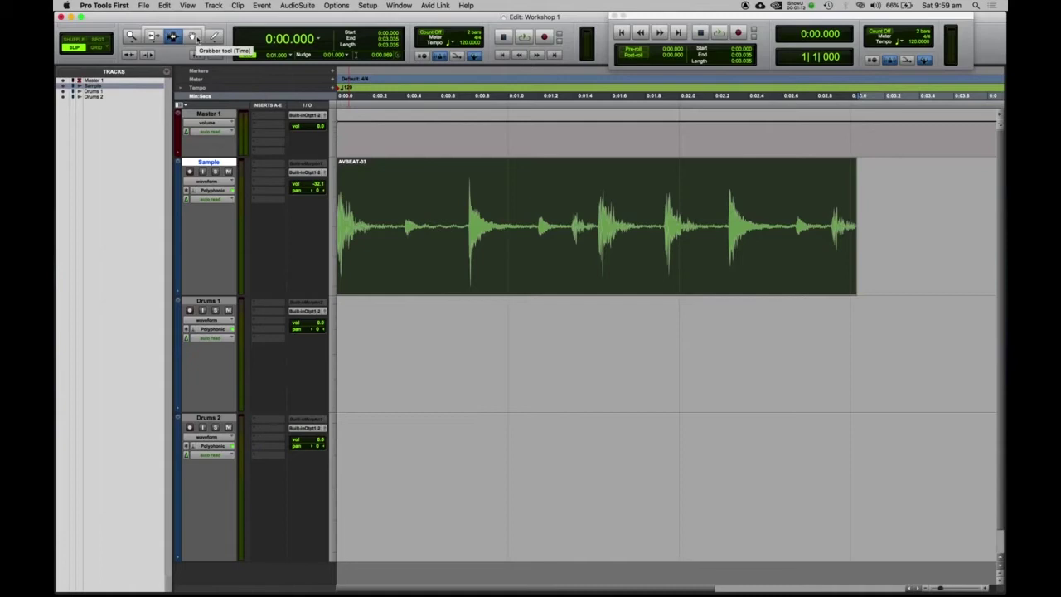
click(194, 38)
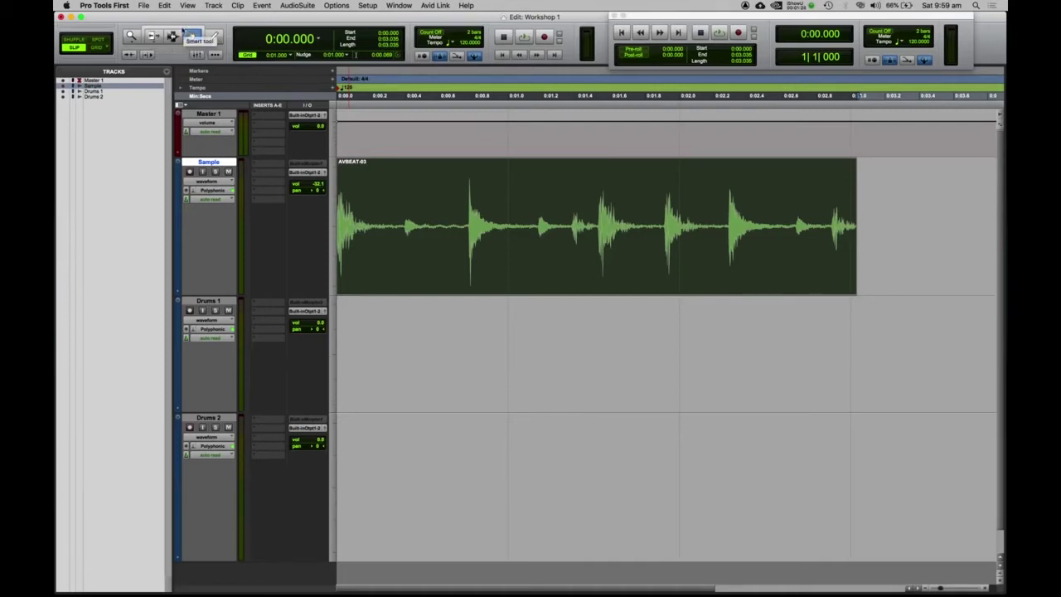
click(183, 30)
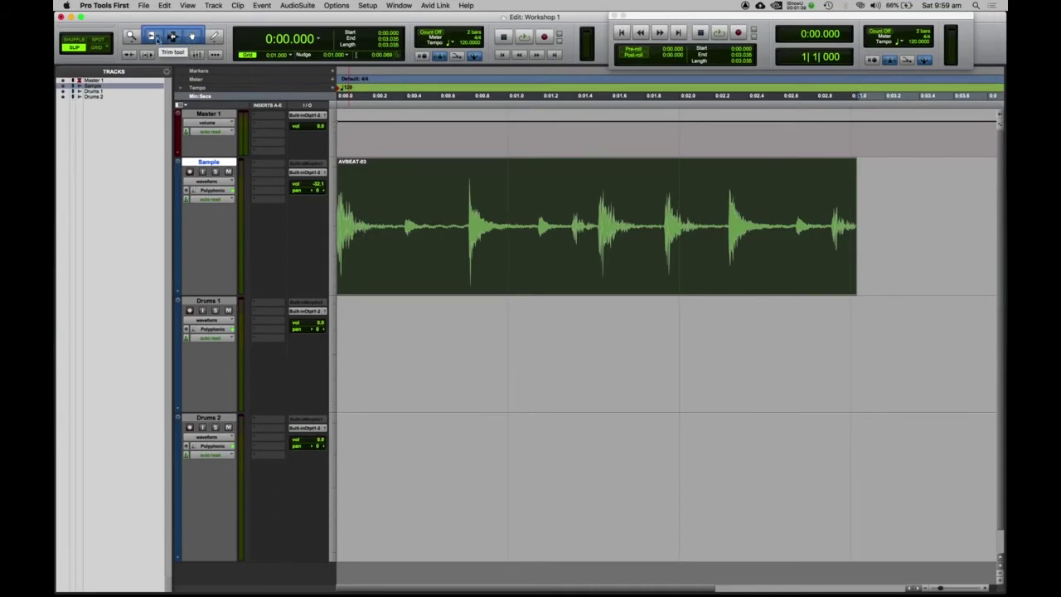
- Shorten the AVBEAT-03 clip with the Trim tool and extend it back to its full length
click(158, 38)
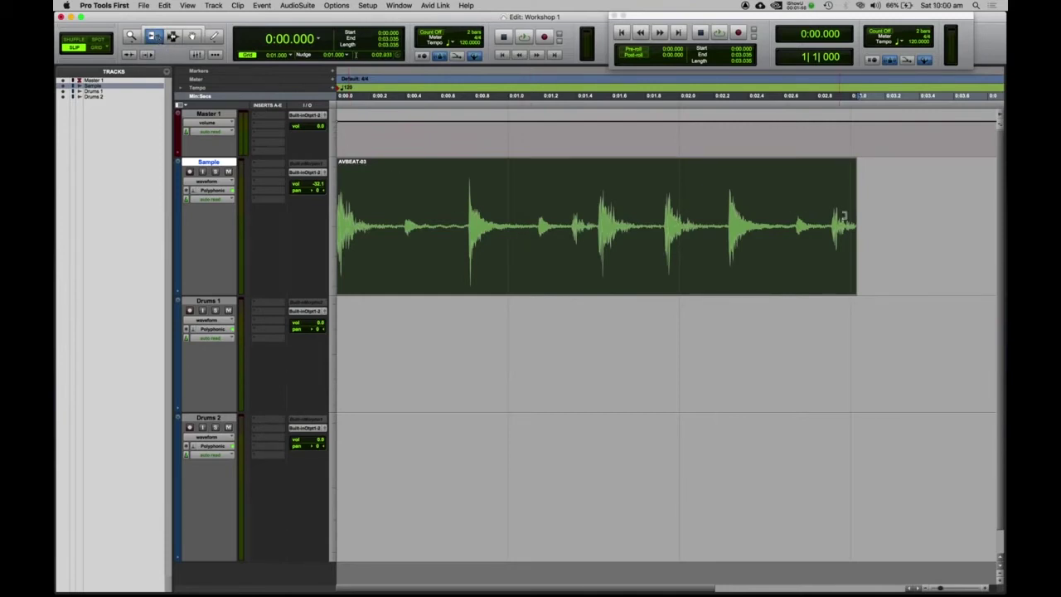
drag(848, 214, 674, 217)
drag(746, 212, 1004, 205)
key(Return)
click(478, 215)
click(346, 217)
click(259, 224)
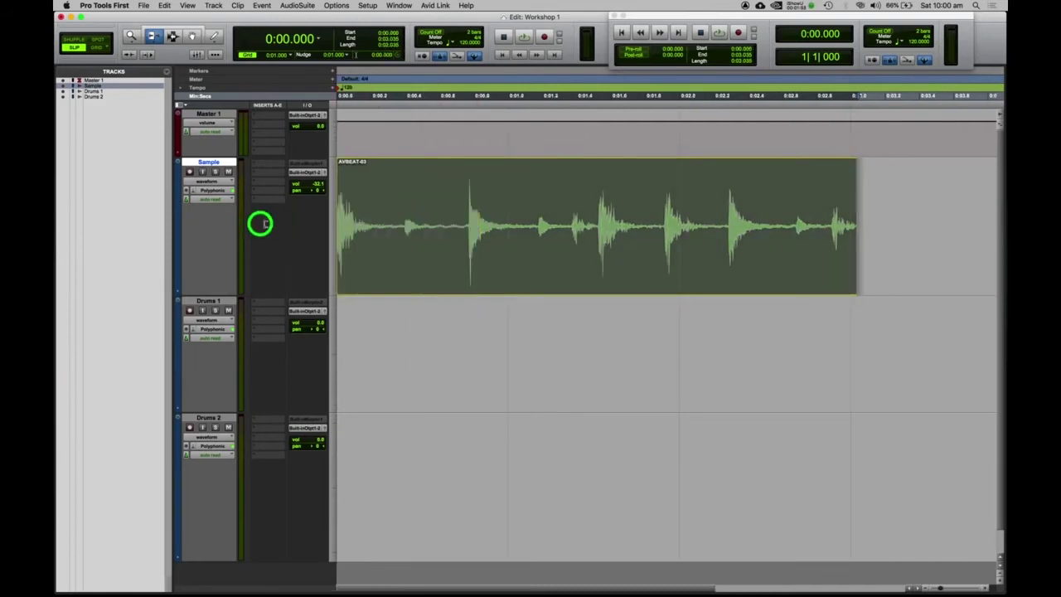
- With the Selector tool, place the edit cursor at about 0:01.140 in the clip and play briefly from there
click(172, 37)
double_click(464, 193)
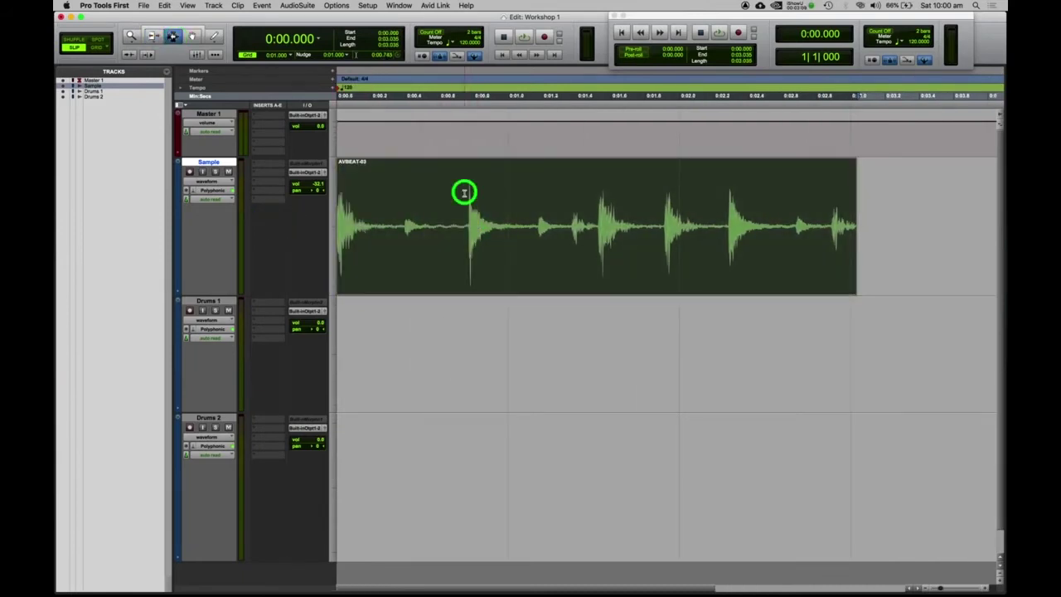
click(530, 194)
click(688, 199)
click(532, 195)
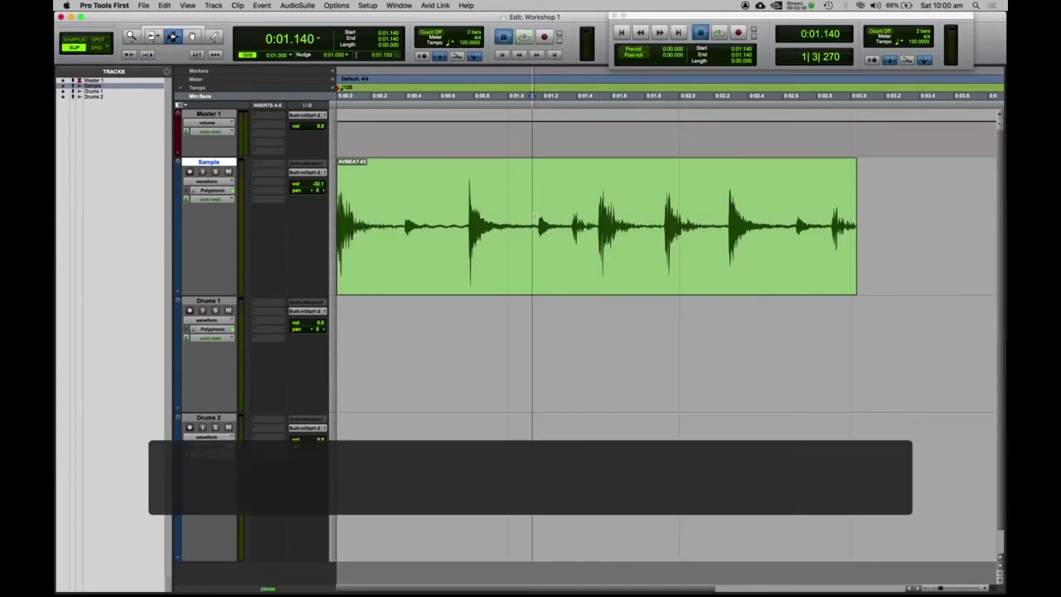
key(space)
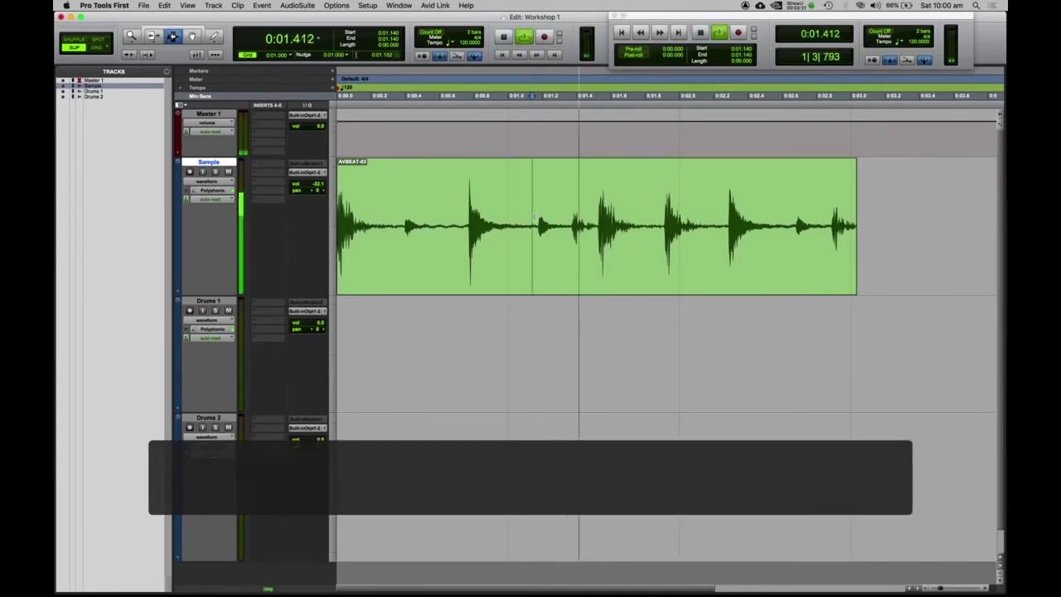
key(space)
- Delete the clip section from about 0:00.766 to 0:02.3 and undo the deletion
drag(468, 210, 555, 217)
drag(619, 217, 730, 219)
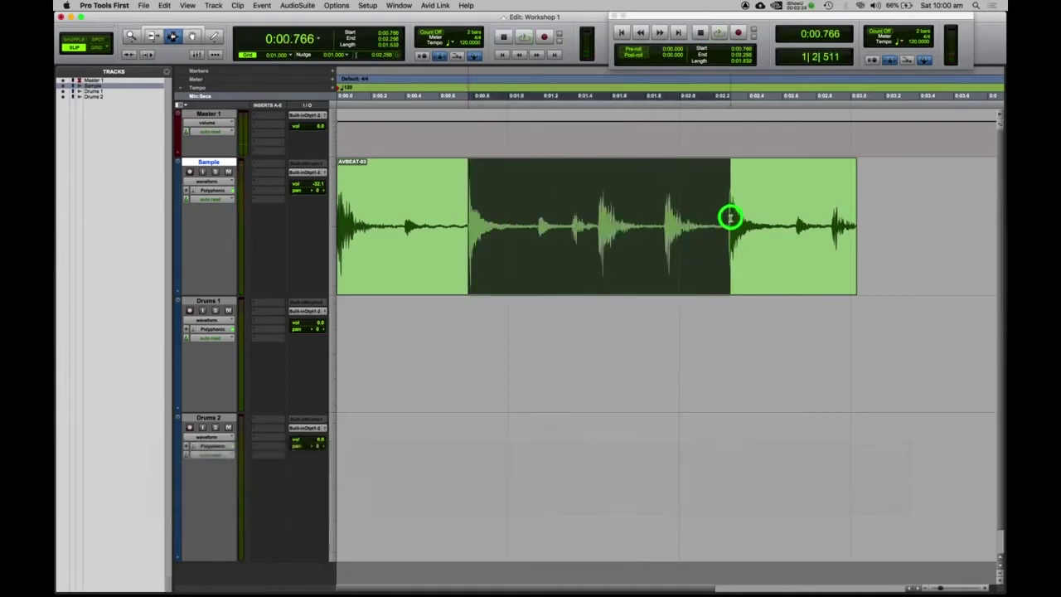
key(BackSpace)
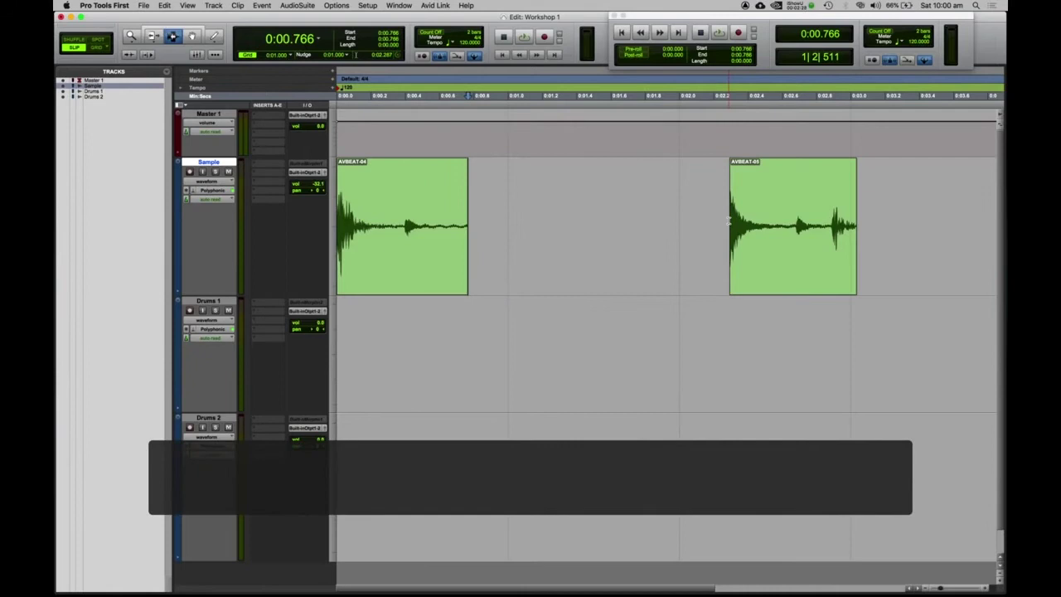
key(super+z)
- Try a range selection around the second large hit and place the edit cursor at about 0:00.833
click(497, 213)
drag(456, 213, 587, 199)
click(479, 213)
- With the Grabber tool, try moving the AVBEAT-03 clip along the timeline, returning it to the session start, and deselect it
click(192, 35)
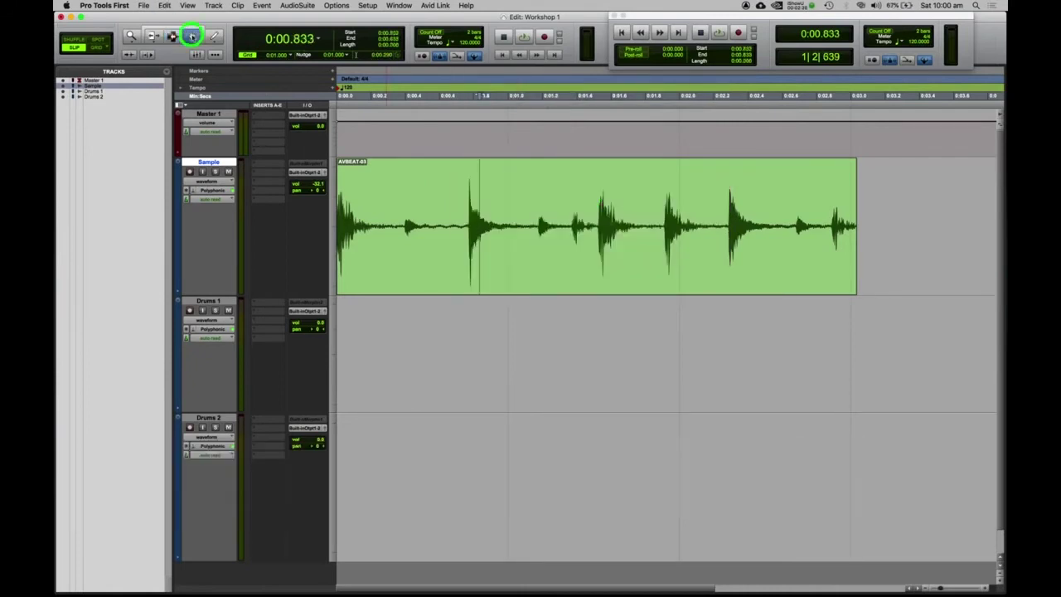
click(540, 268)
drag(516, 267, 610, 266)
drag(674, 197, 484, 203)
click(567, 335)
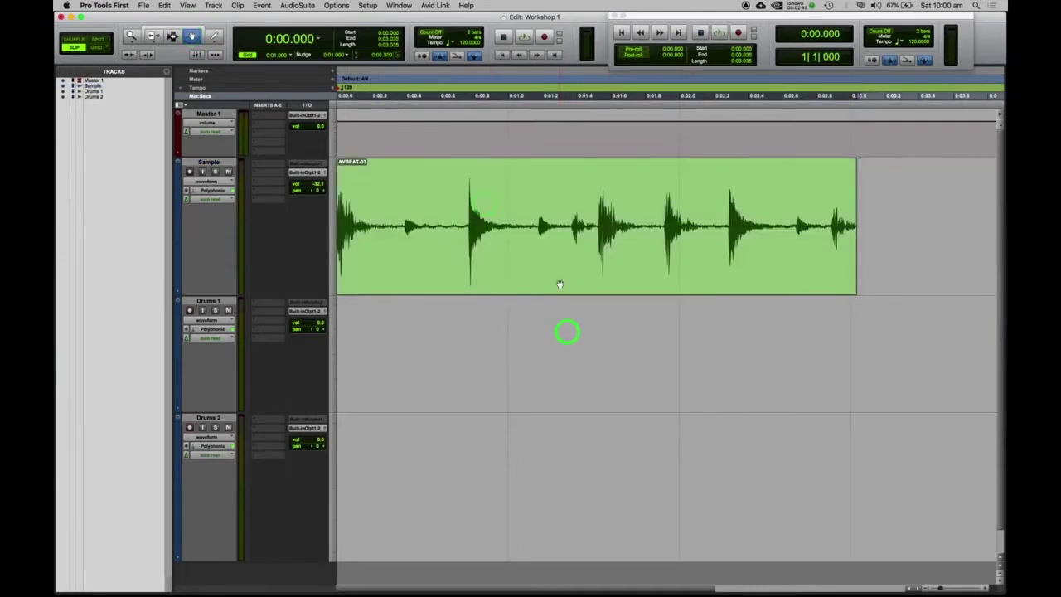
click(590, 233)
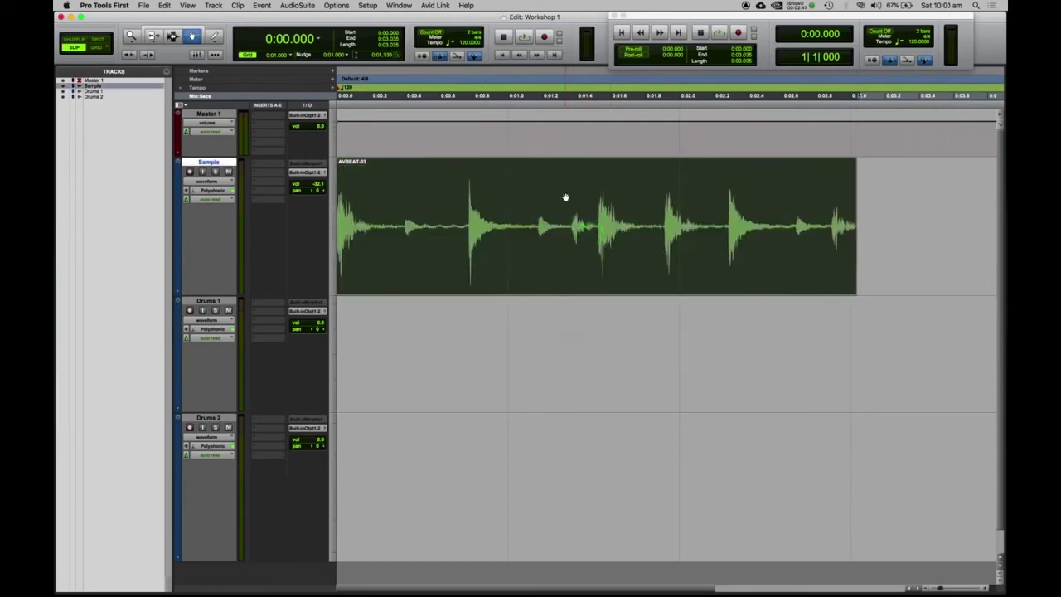
click(562, 318)
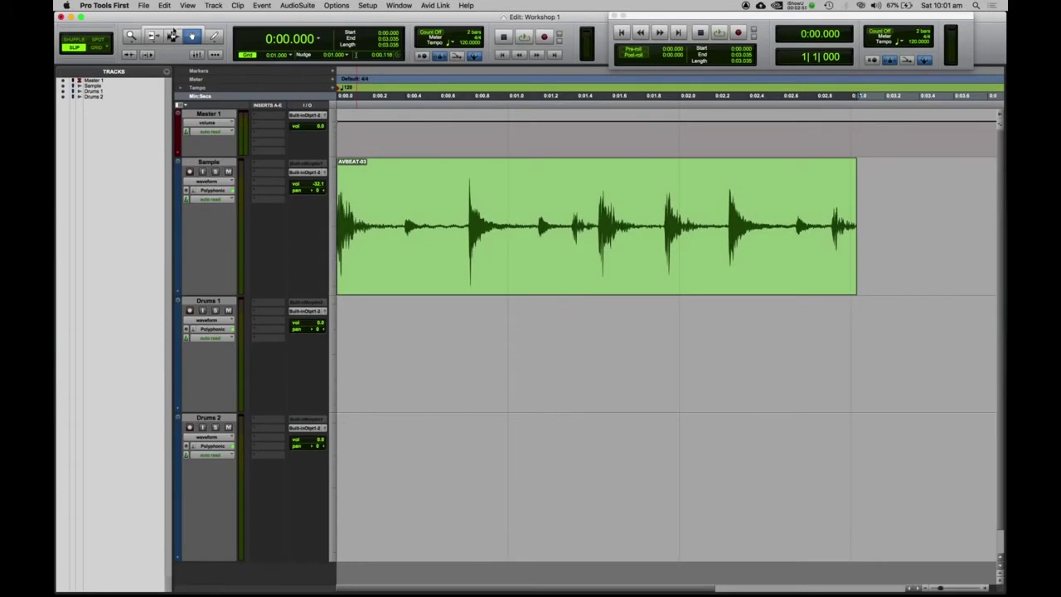
- Activate the Smart tool and try extending the end of the AVBEAT-03 clip
click(172, 33)
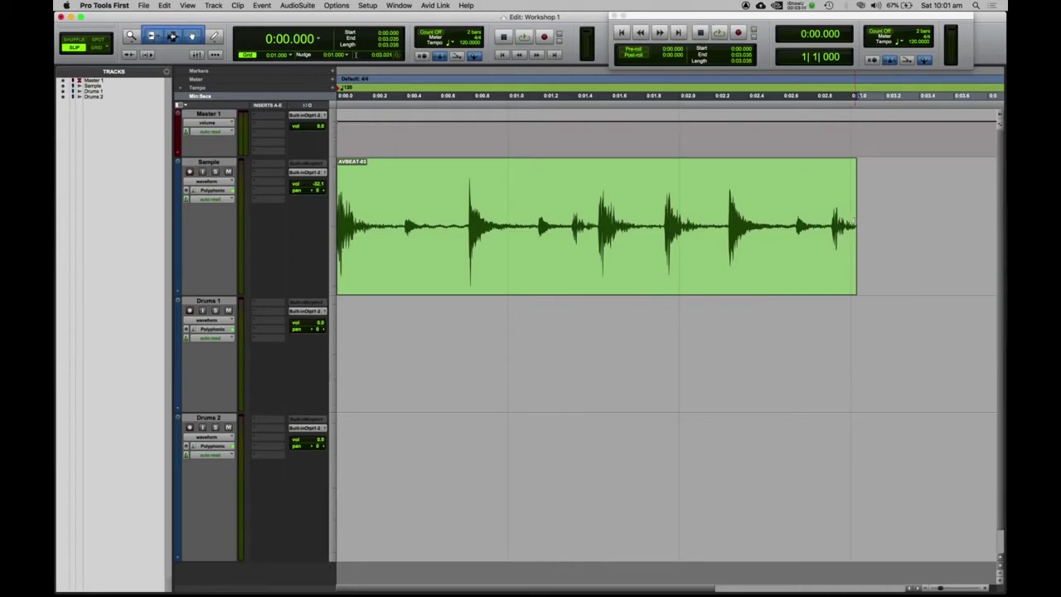
drag(852, 221, 1003, 220)
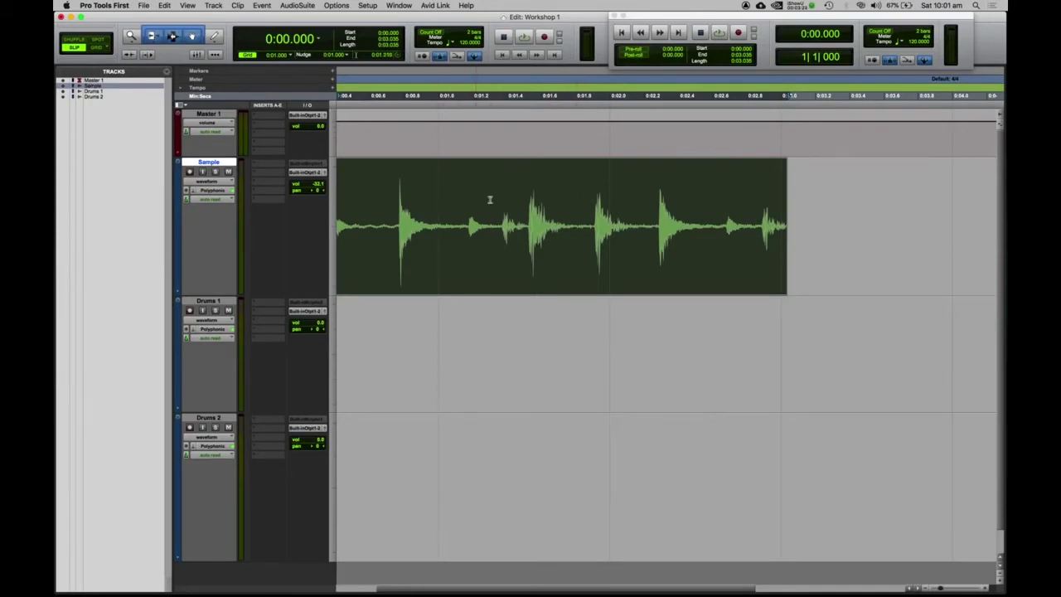
- With the Smart tool, alternate between range selections at about 0:00.946–0:02.153 and 0:00.867–0:01.95 and selecting the whole clip
drag(451, 185, 635, 194)
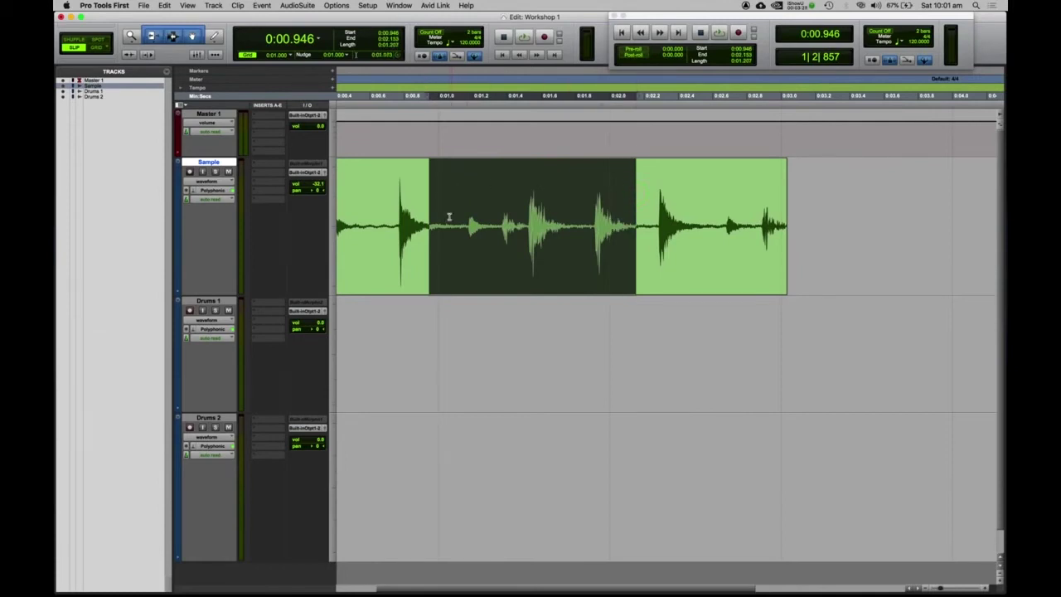
click(441, 257)
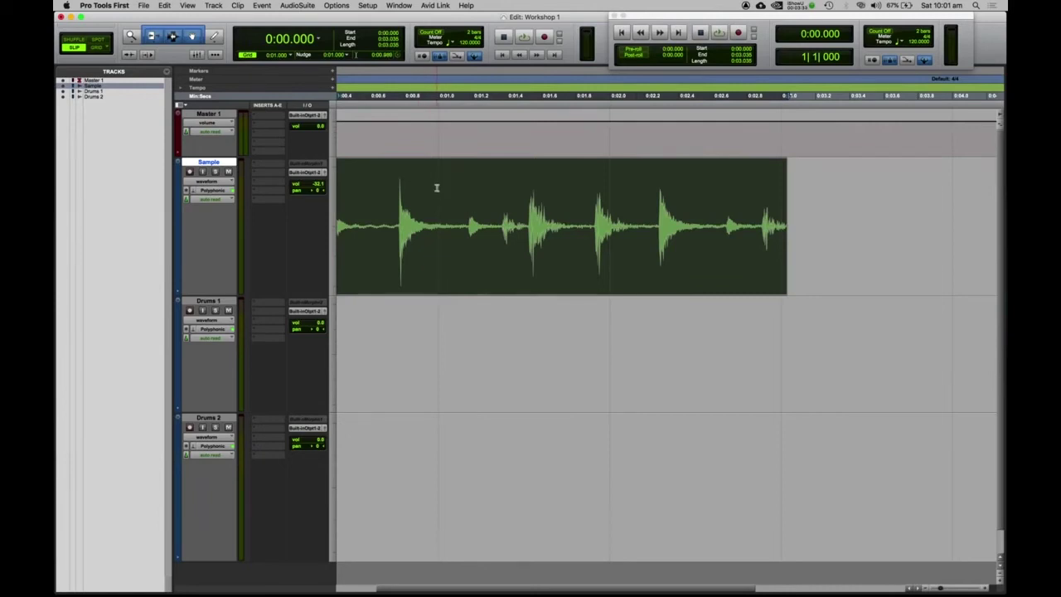
drag(436, 188, 603, 202)
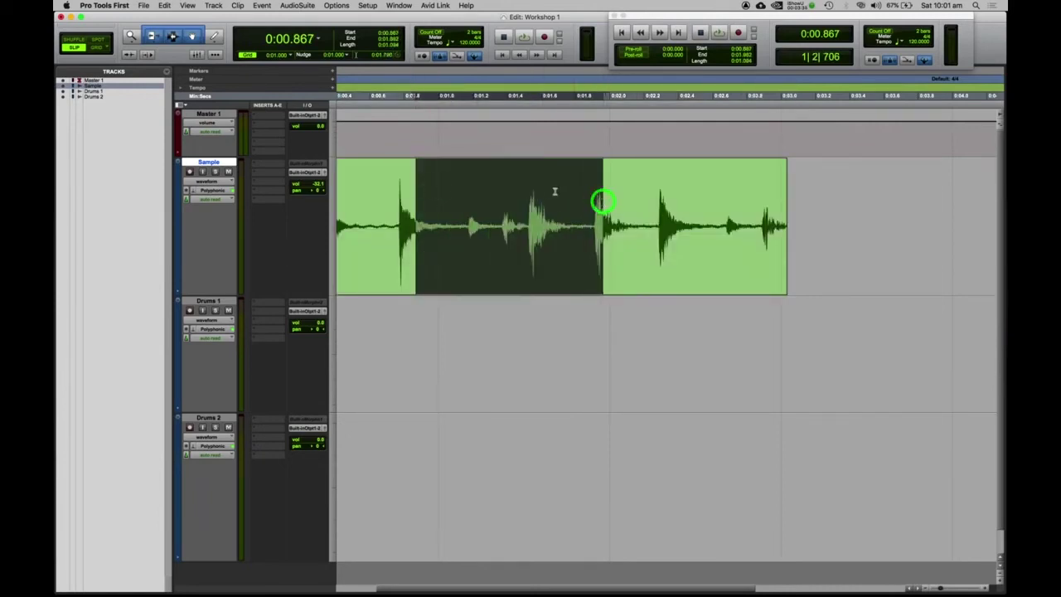
click(477, 264)
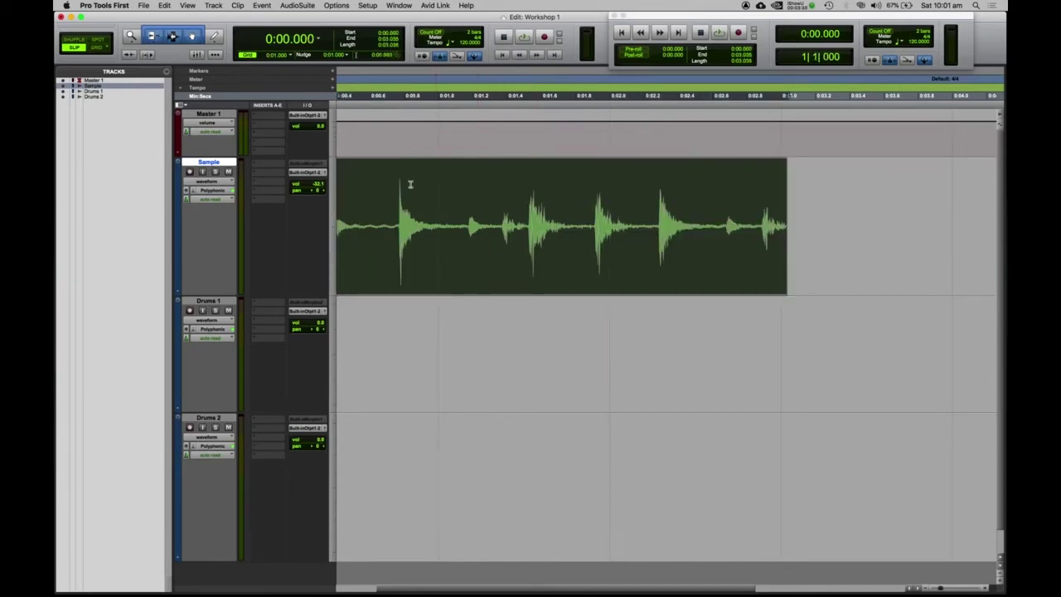
- Select the range from about 0:00.763 to 0:01.53, then grab the whole clip and try moving it earlier
drag(399, 196, 528, 200)
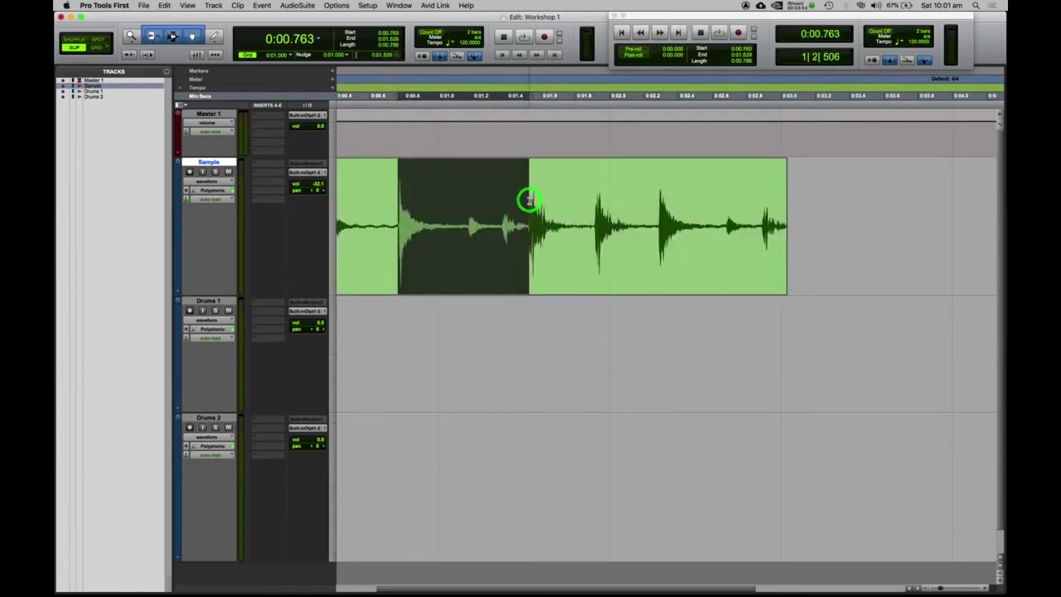
click(494, 222)
click(491, 270)
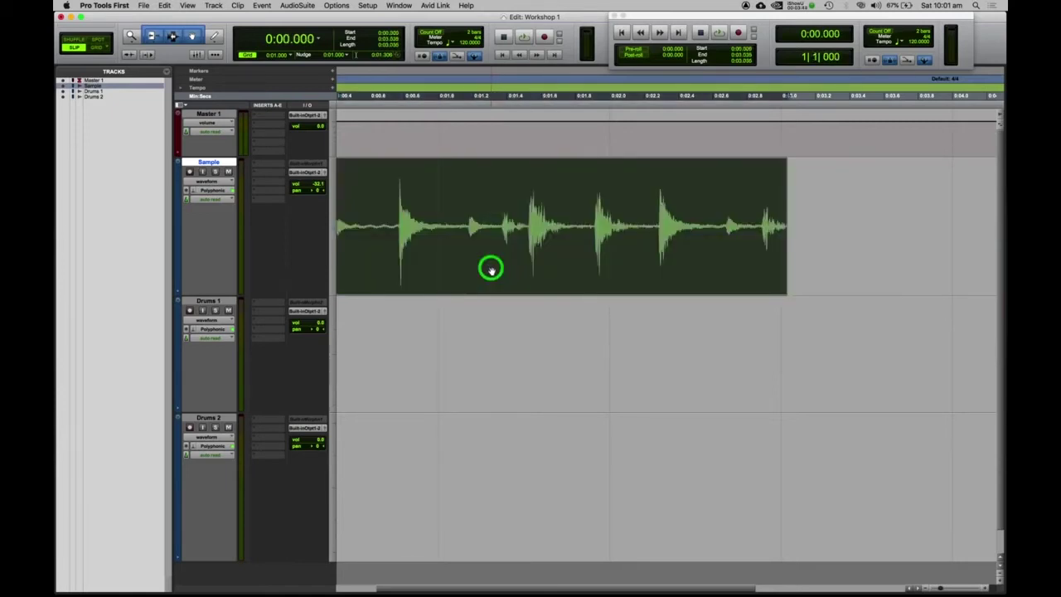
drag(453, 266, 227, 287)
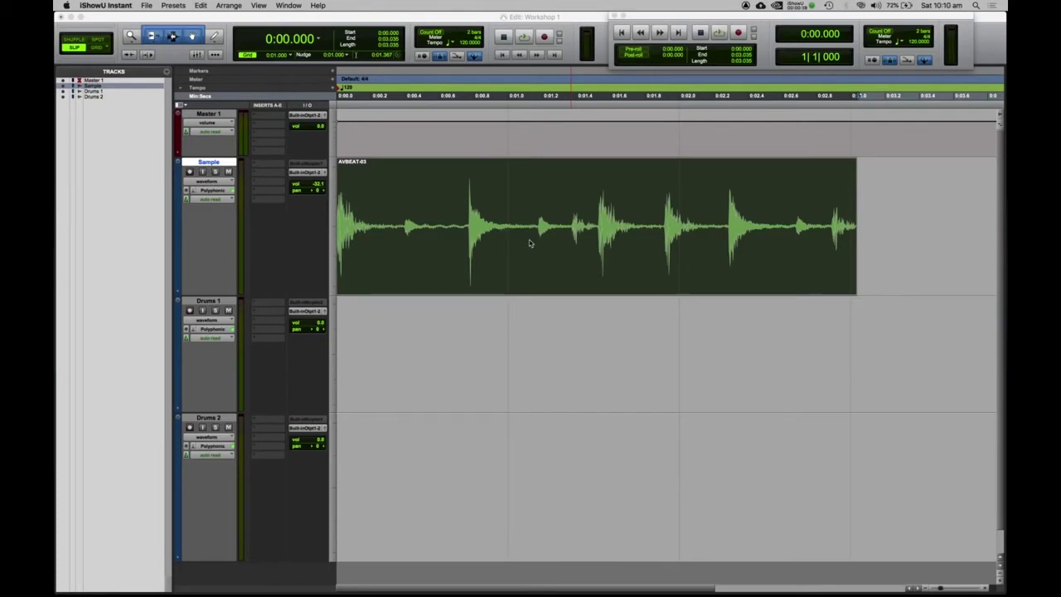
- Place the edit cursor at several points in the clip, ending at about 0:01.529 before the third large hit
click(468, 198)
click(398, 194)
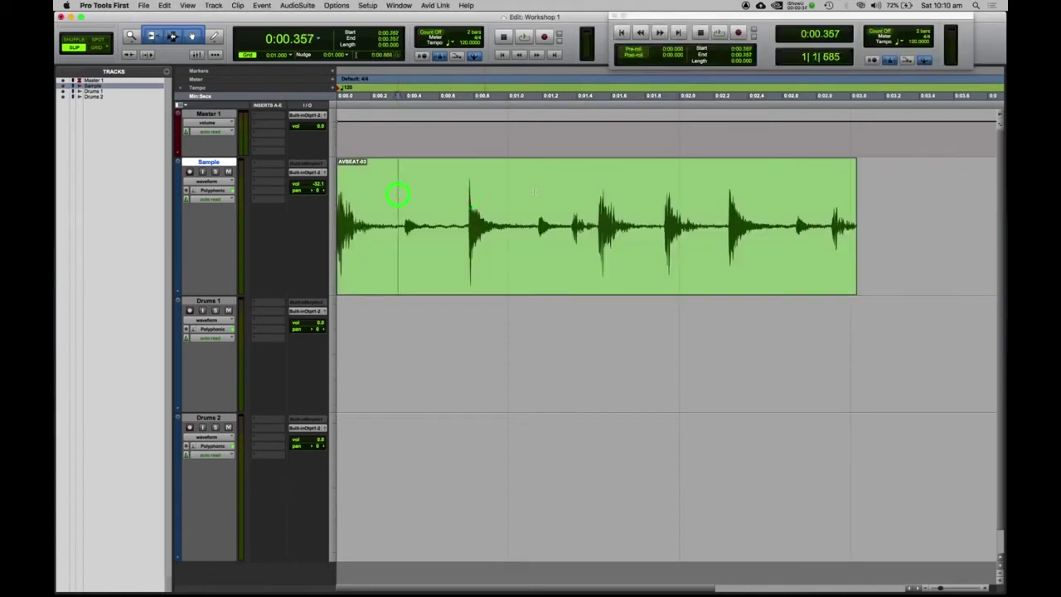
click(599, 200)
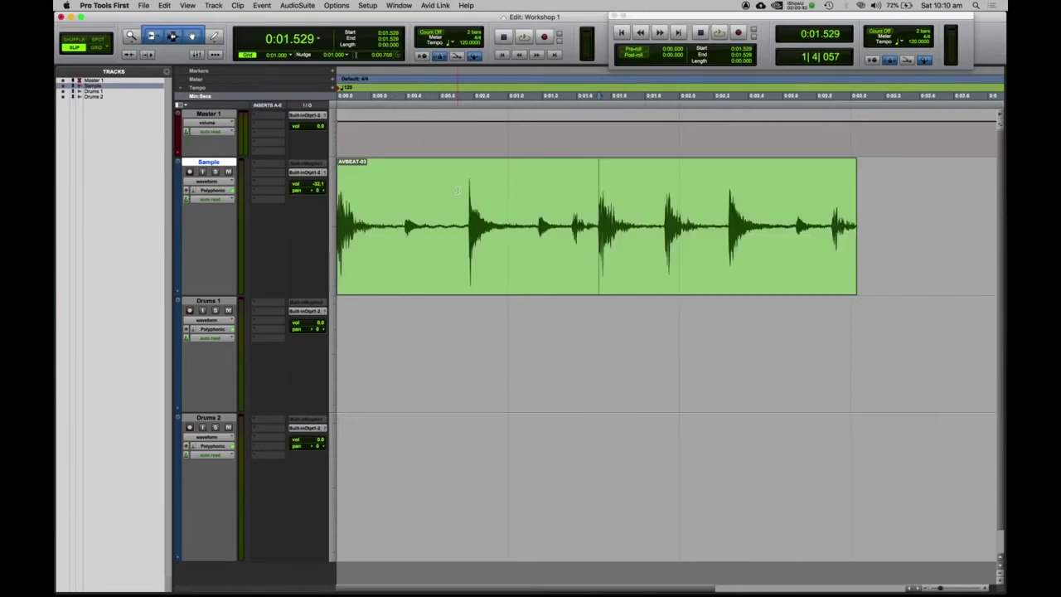
- Zoom the timeline in and out around the cursor position, ending with the entire clip in view
key(super+bracketright)
key(super+bracketright)
key(super+bracketright)
key(super+bracketleft)
key(super+bracketleft)
key(super+bracketleft)
key(super+bracketleft)
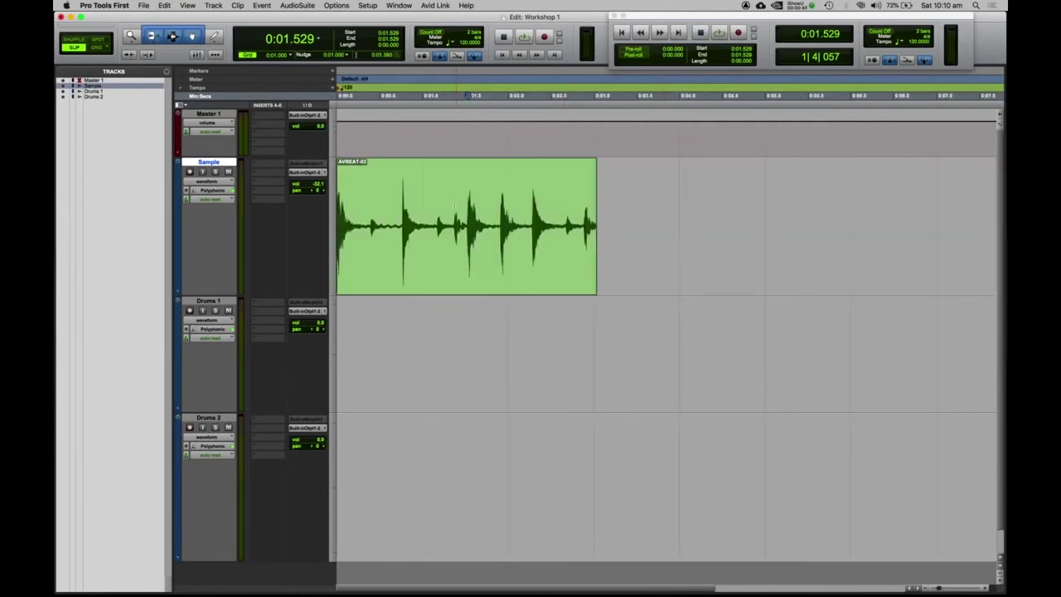
key(super+bracketright)
key(super+bracketleft)
- Place the edit cursor at about 0:02.670, just before the second-to-last hit, and zoom in closely on it
click(368, 207)
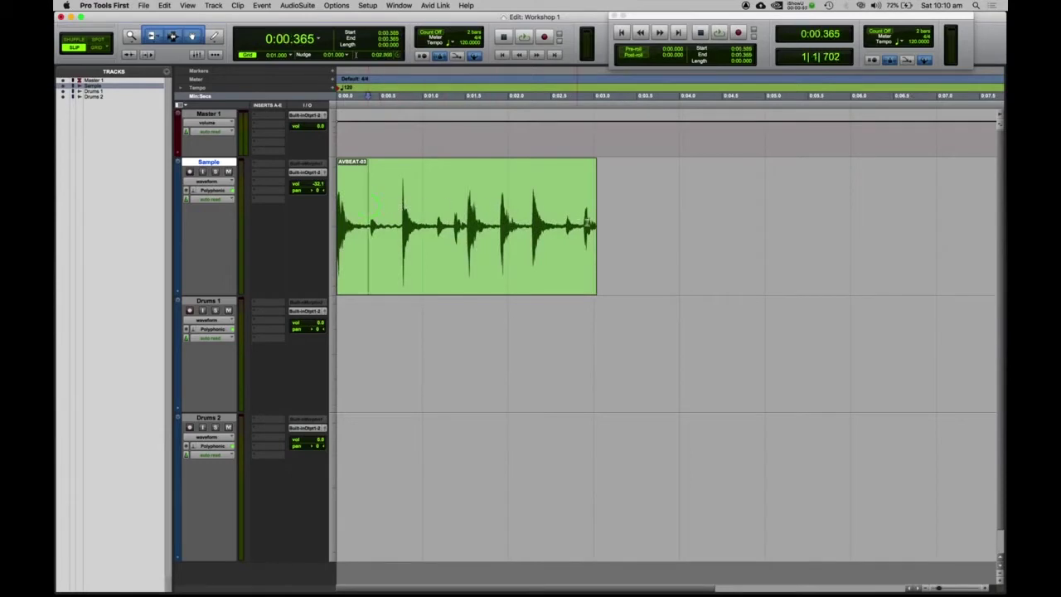
click(565, 212)
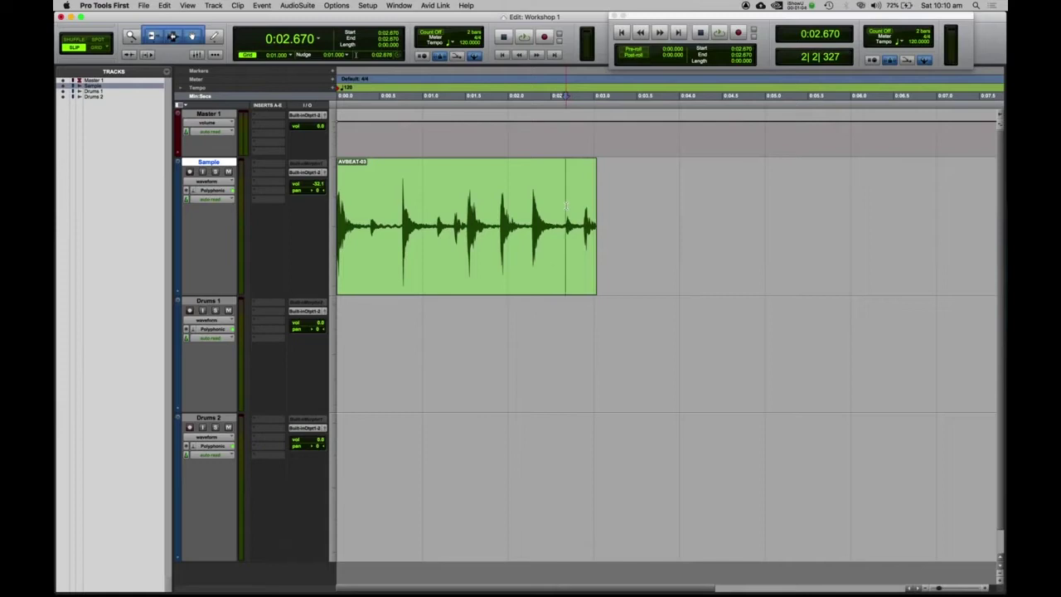
key(super+bracketleft)
key(super+bracketright)
key(super+bracketright)
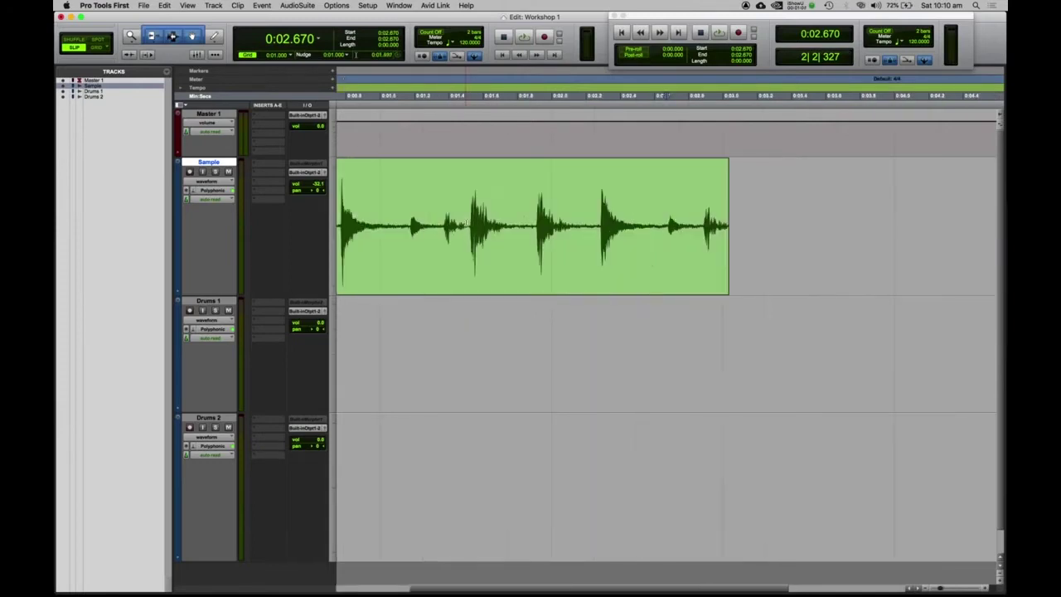
key(super+bracketright)
key(super+bracketright)
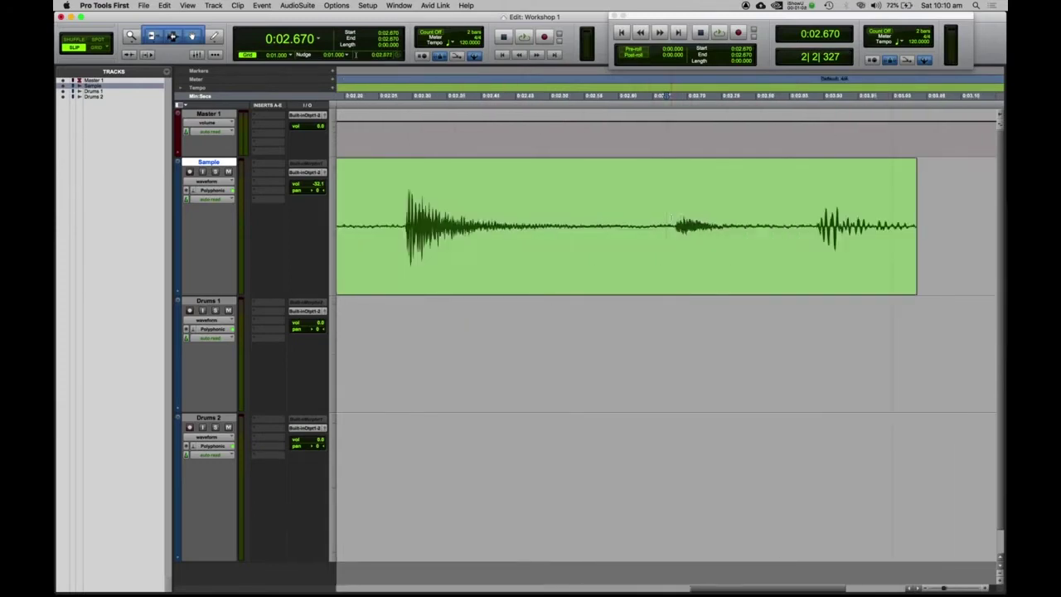
key(super+bracketright)
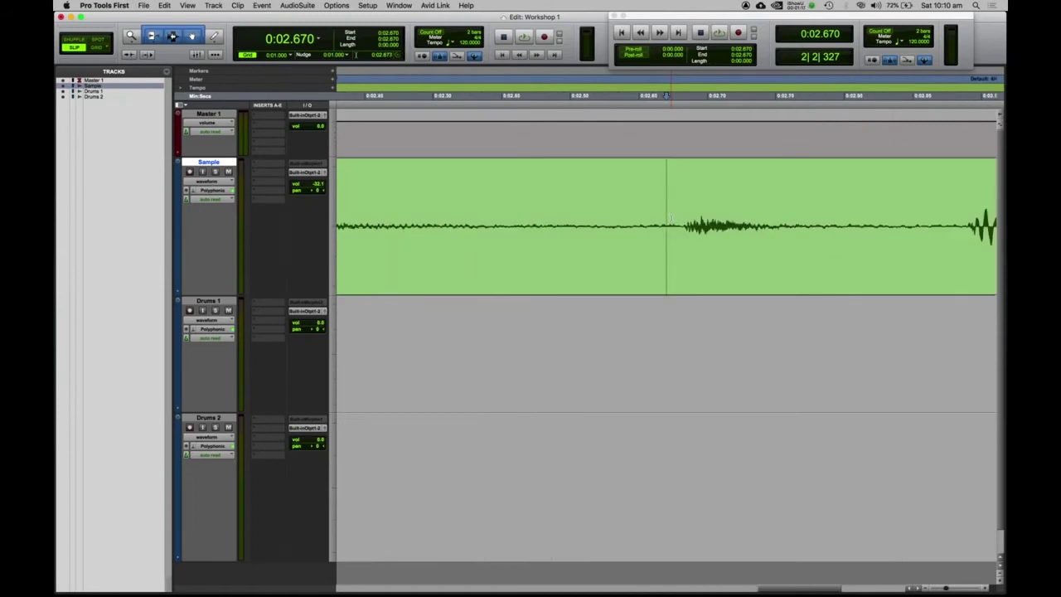
key(super+bracketright)
- Zoom the timeline back out to show the entire AVBEAT-03 clip
key(super+bracketleft)
key(super+bracketleft)
key(super+bracketleft)
key(super+bracketleft)
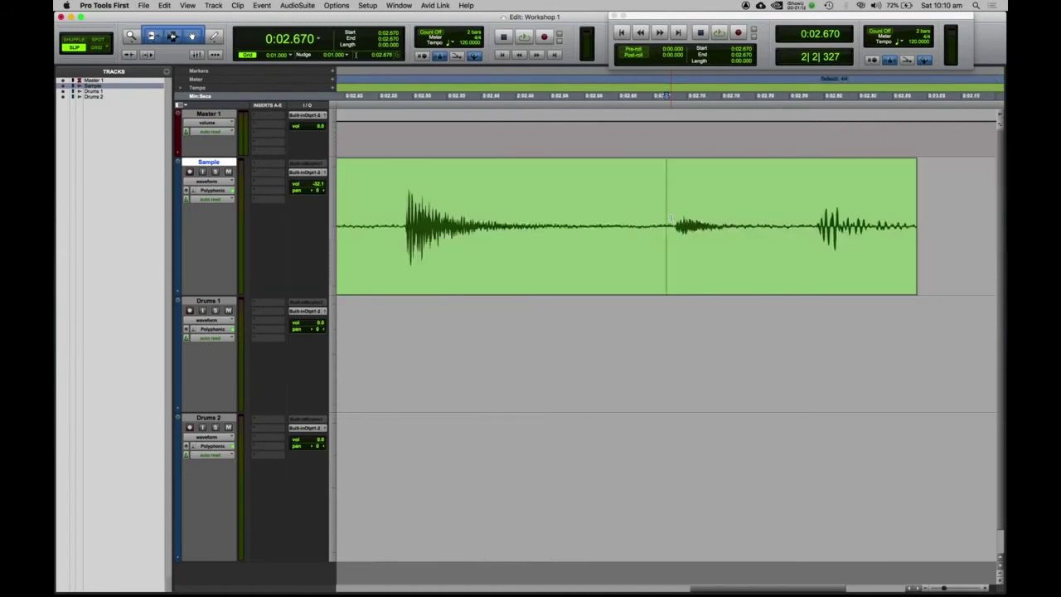
key(super+bracketleft)
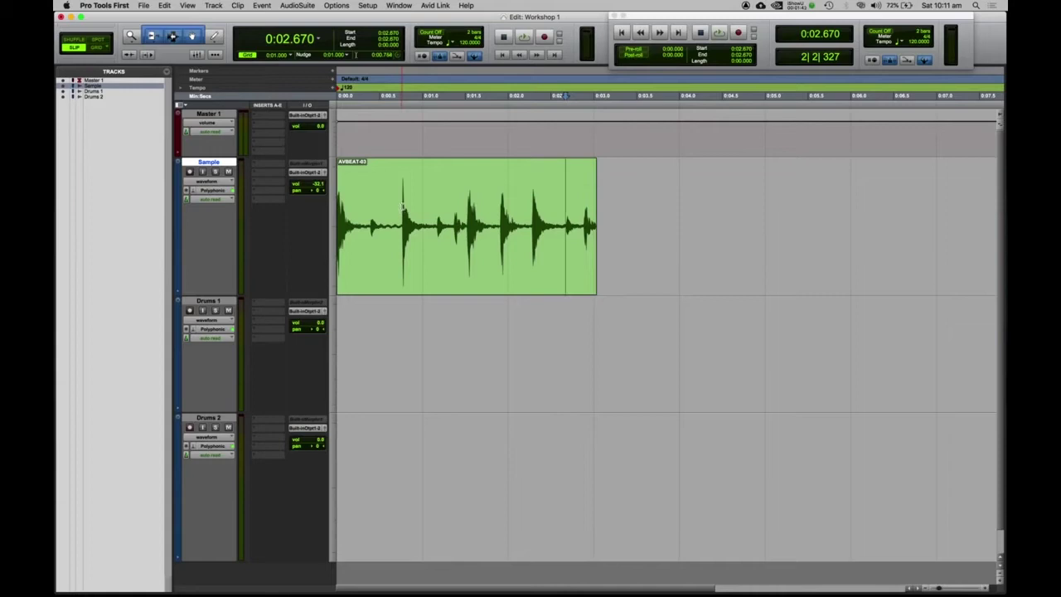
- Place the edit cursor at about 0:00.760, just before the second large hit, and zoom the timeline out and in around it
click(403, 207)
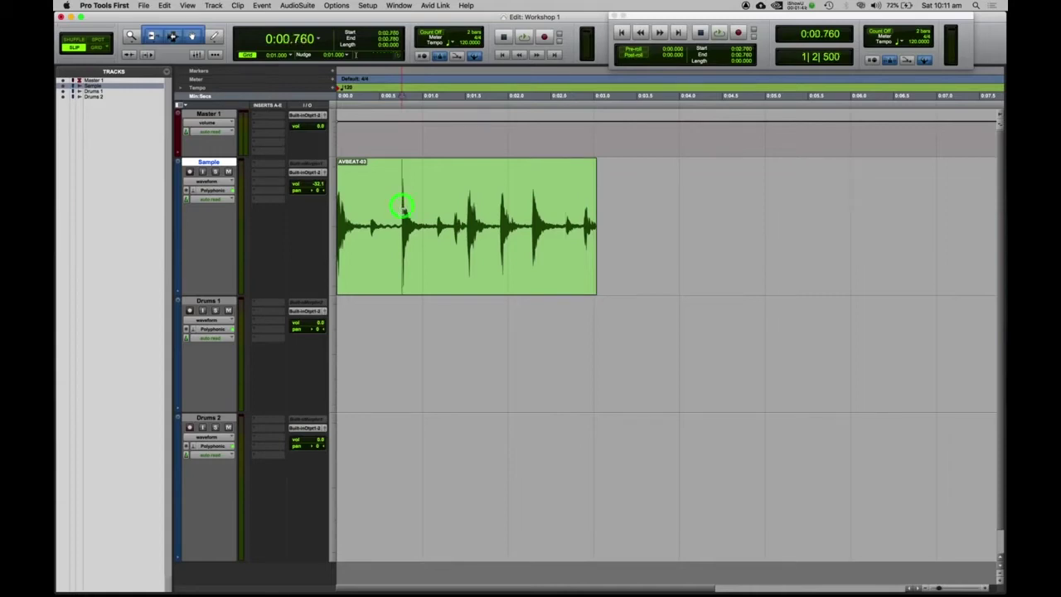
key(r)
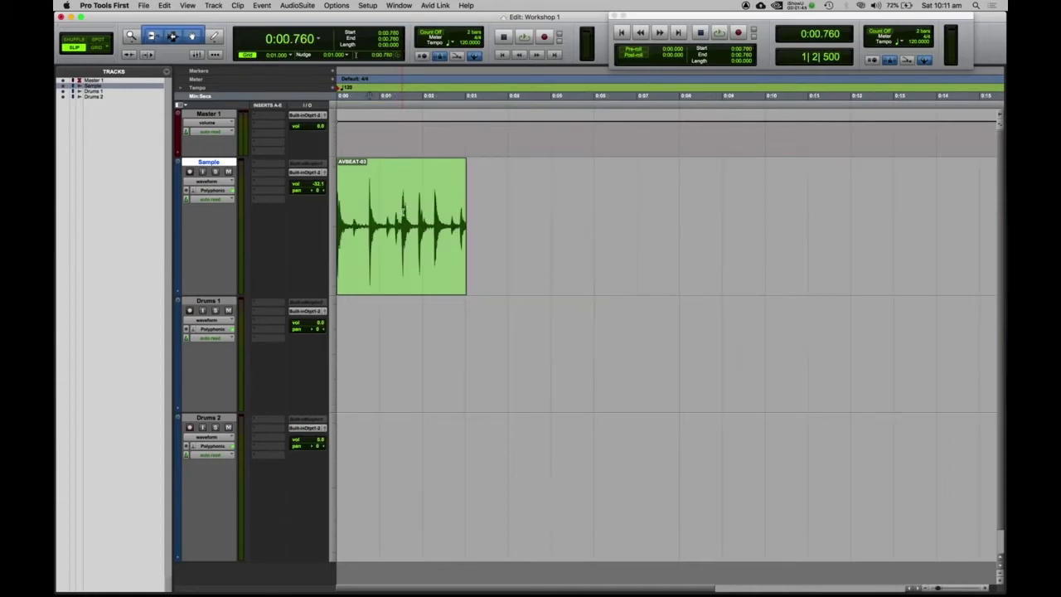
key(t)
key(t)
key(t)
key(t)
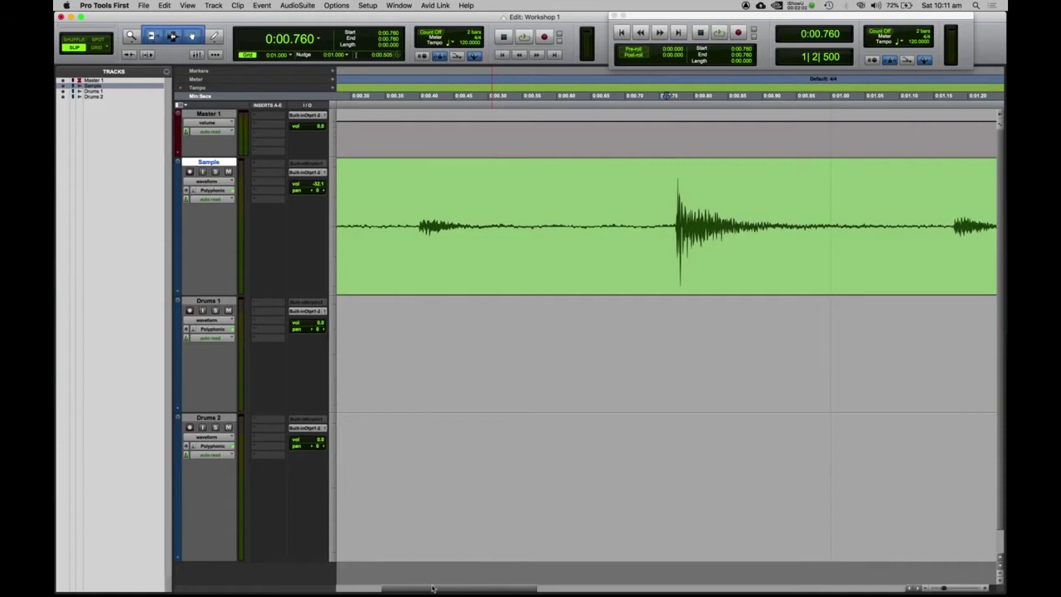
- Examine the individual hits of the zoomed-in AVBEAT-03 waveform by moving back and forth along the timeline
mouse_move(432, 587)
mouse_down()
mouse_move(475, 588)
mouse_move(441, 588)
mouse_up()
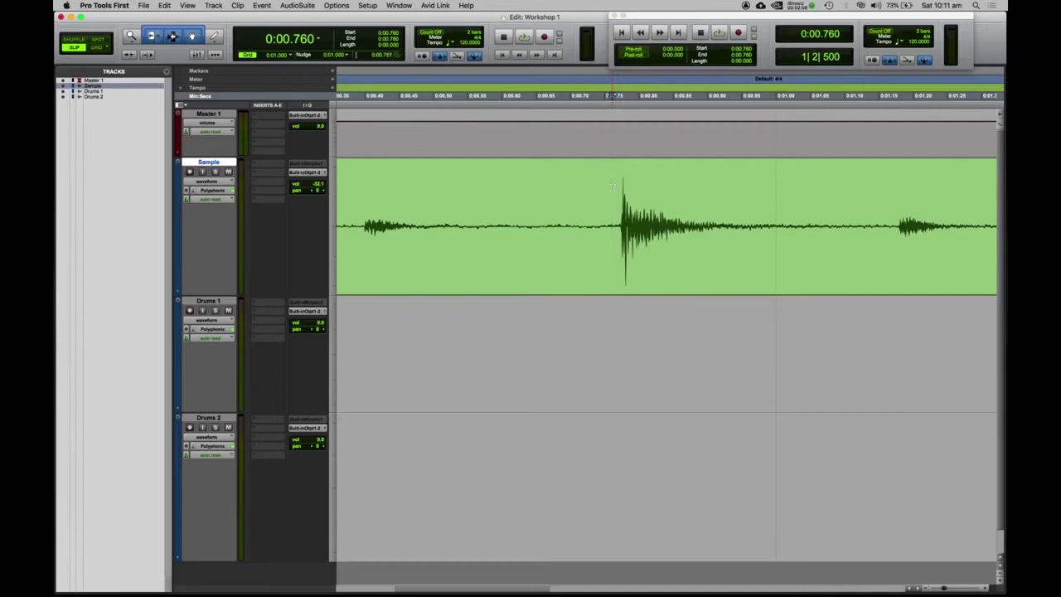
scroll(613, 186, left, 2)
scroll(612, 188, right, 20)
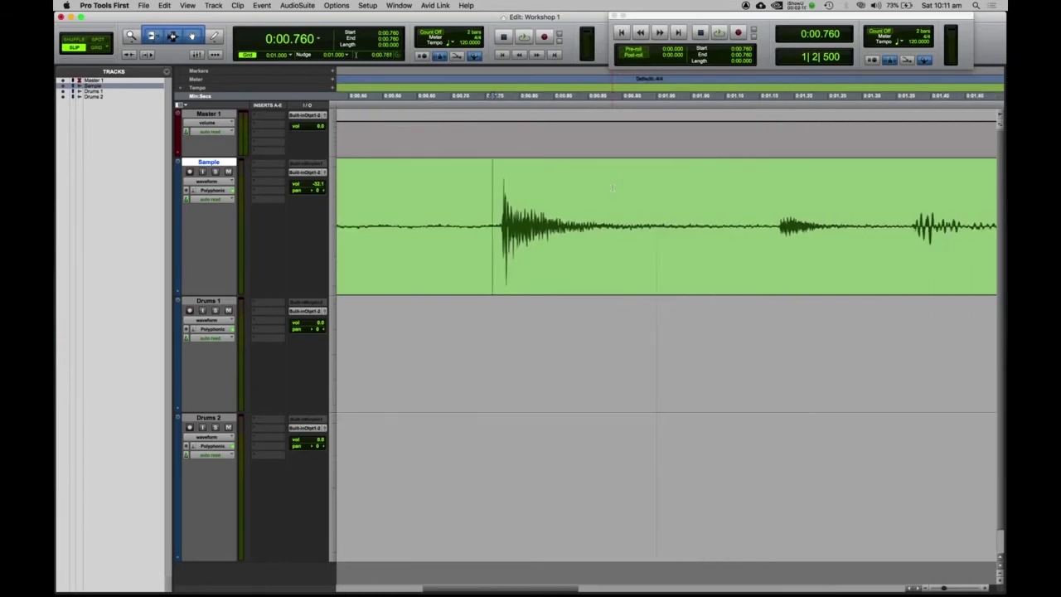
scroll(612, 187, right, 20)
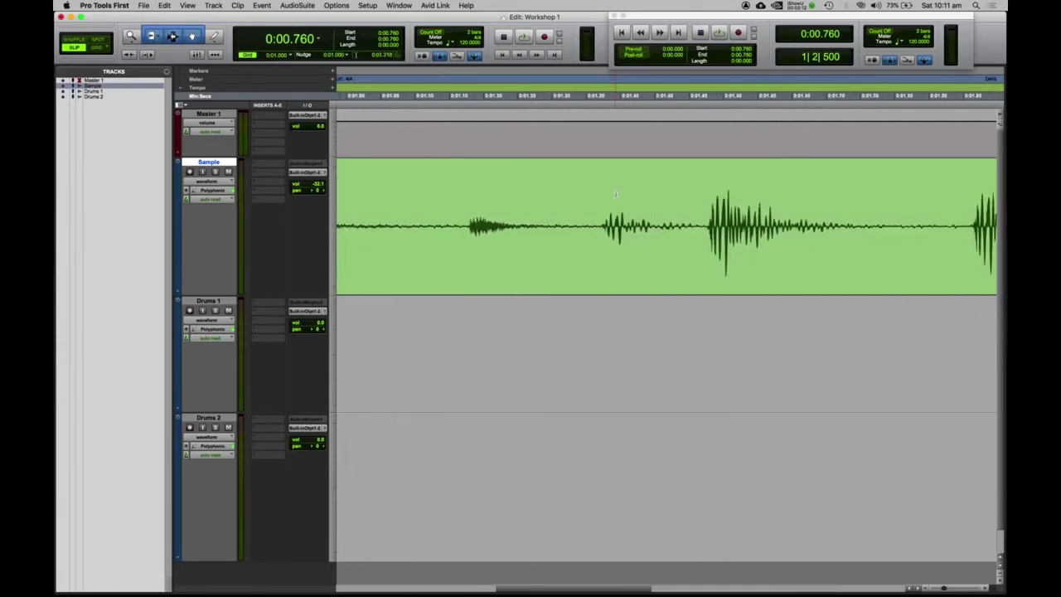
scroll(627, 214, right, 20)
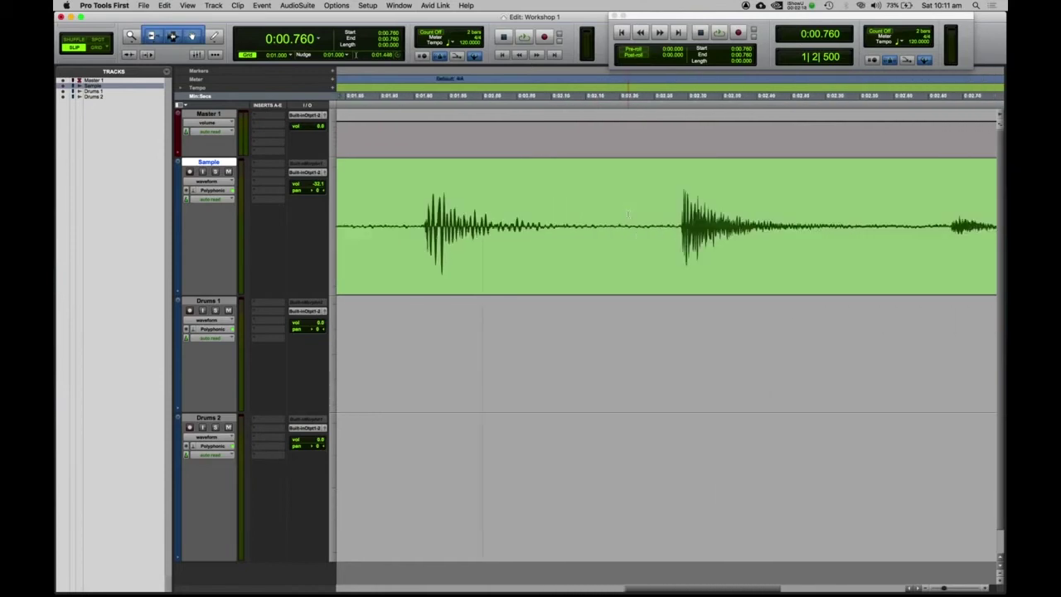
scroll(627, 214, left, 20)
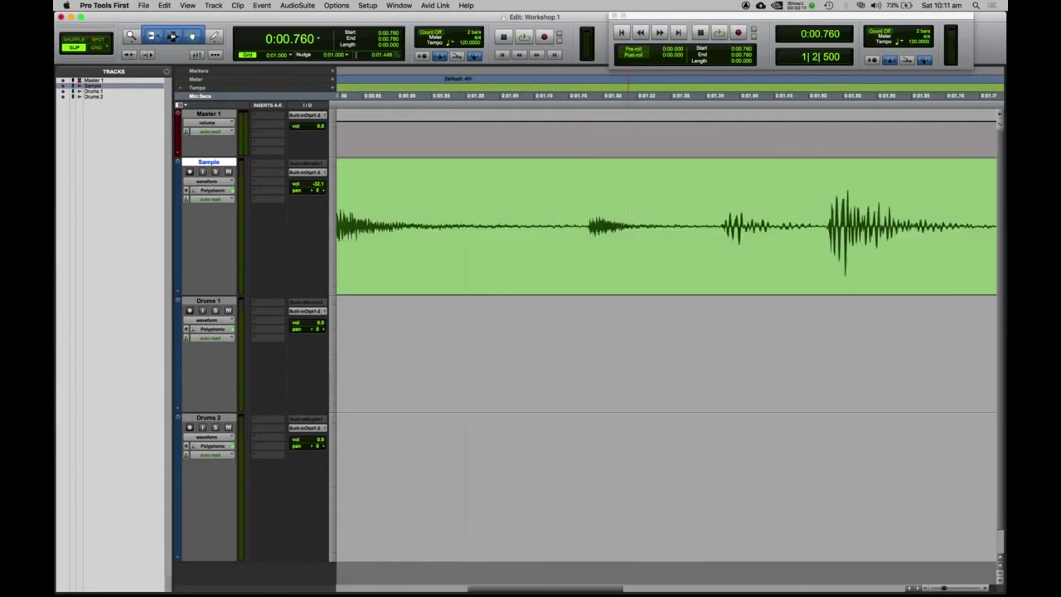
scroll(627, 214, left, 15)
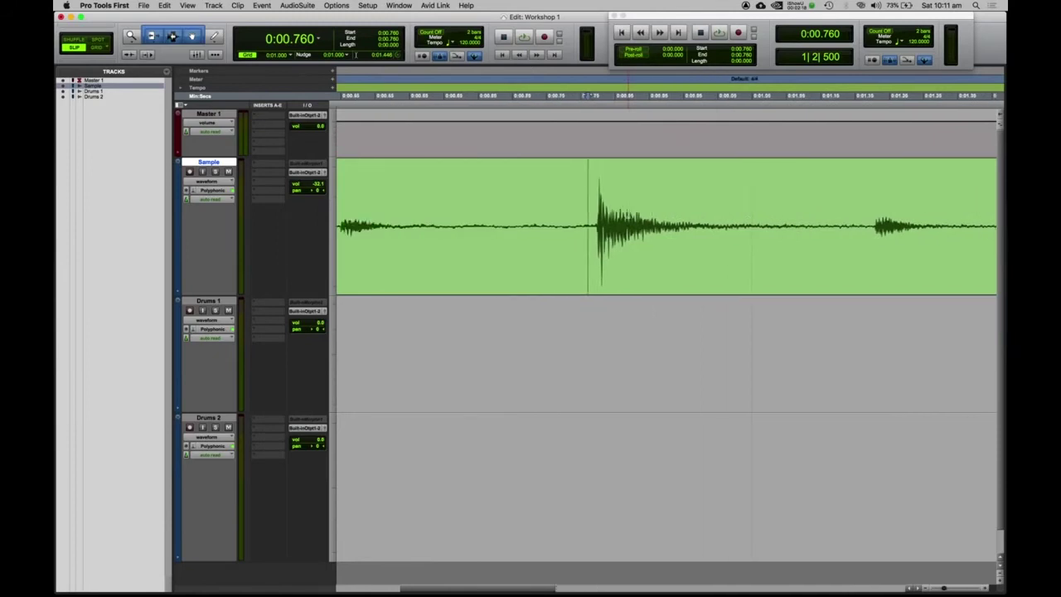
scroll(628, 214, right, 3)
scroll(627, 214, right, 8)
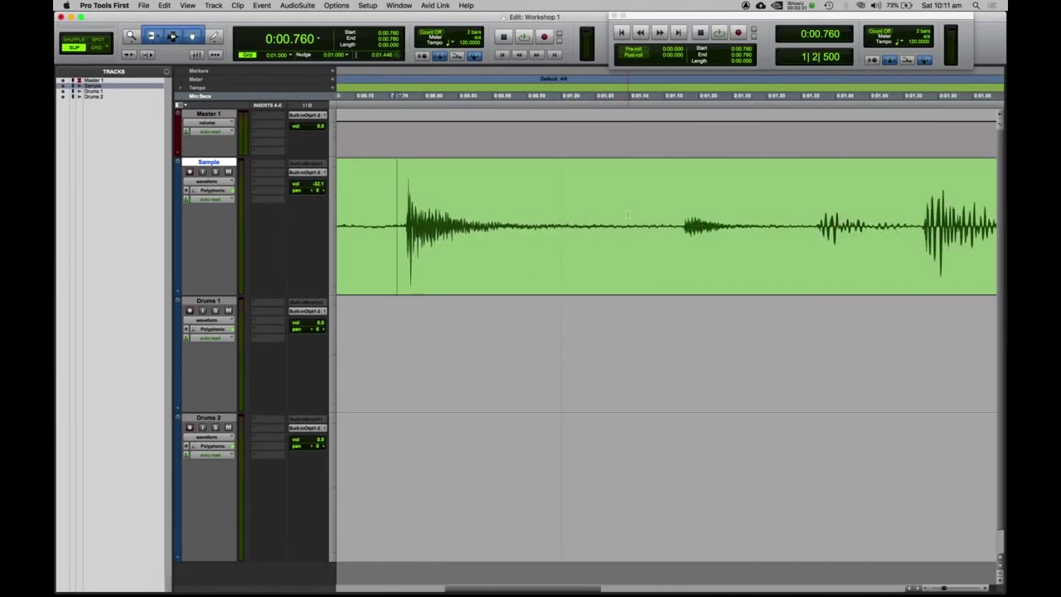
scroll(627, 213, right, 2)
scroll(681, 215, right, 8)
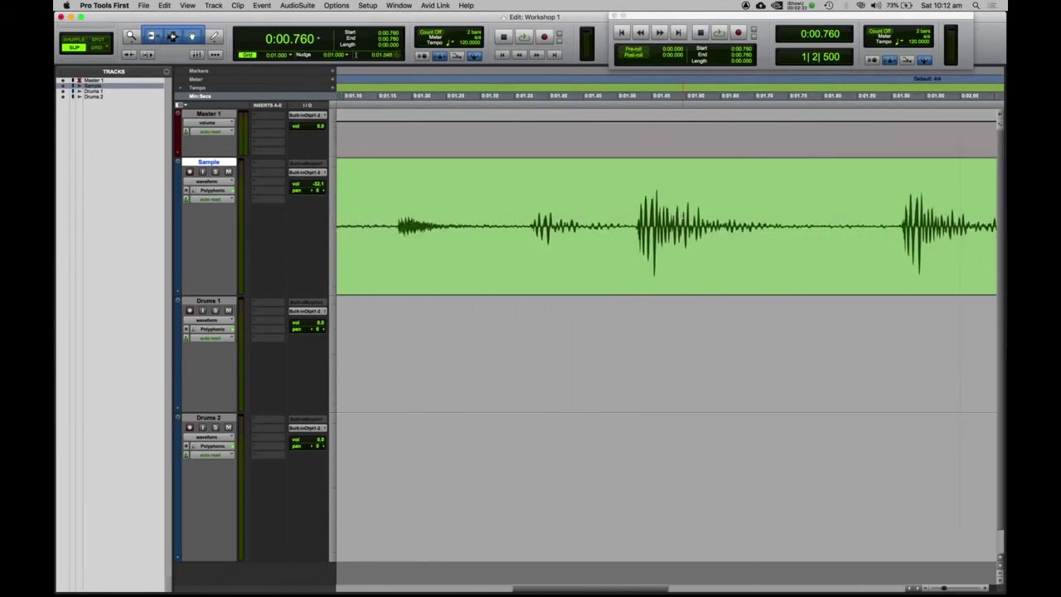
- Place the edit cursor at about 0:01.526, at the start of the third large hit, and zoom in and out until the entire clip shows
click(637, 218)
scroll(635, 215, right, 4)
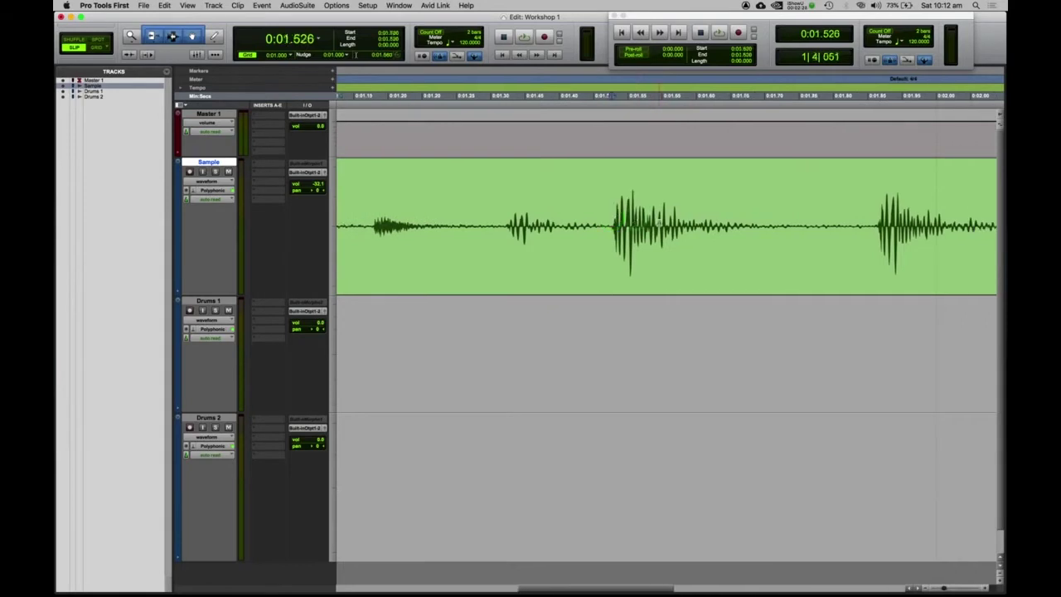
scroll(596, 217, left, 2)
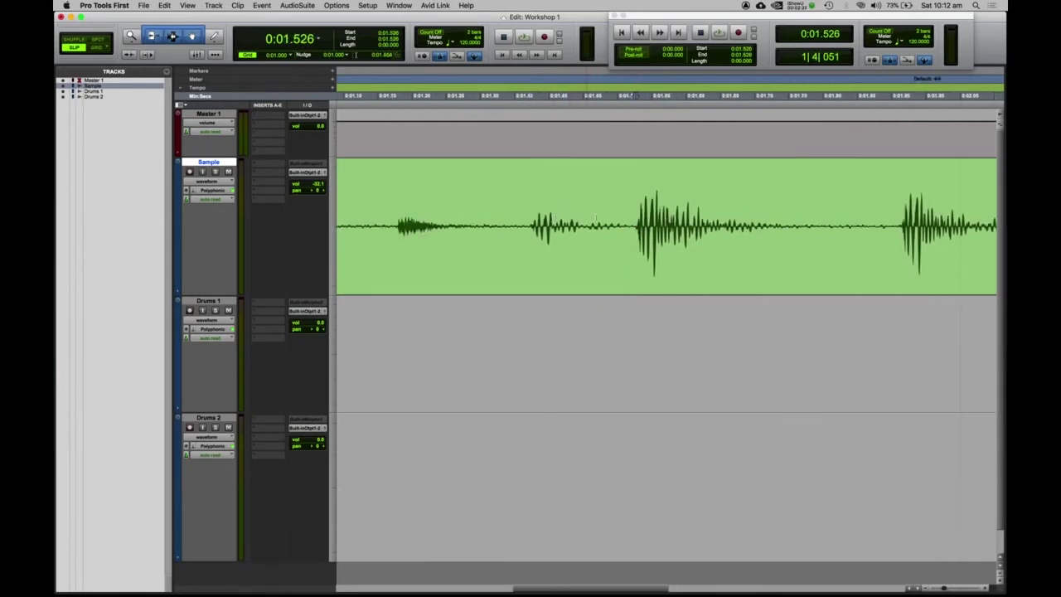
key(super+bracketright)
key(super+bracketright)
key(super+bracketleft)
key(super+bracketleft)
key(super+bracketleft)
key(super+bracketleft)
key(super+bracketleft)
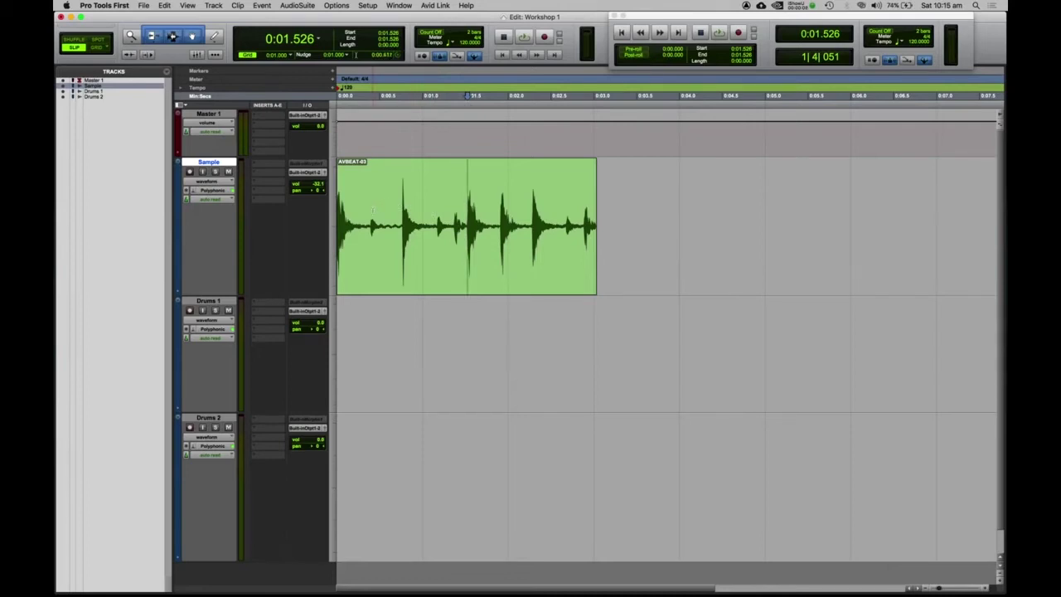
- Select the whole AVBEAT-03 clip, play it in a loop and stop playback
click(421, 272)
key(space)
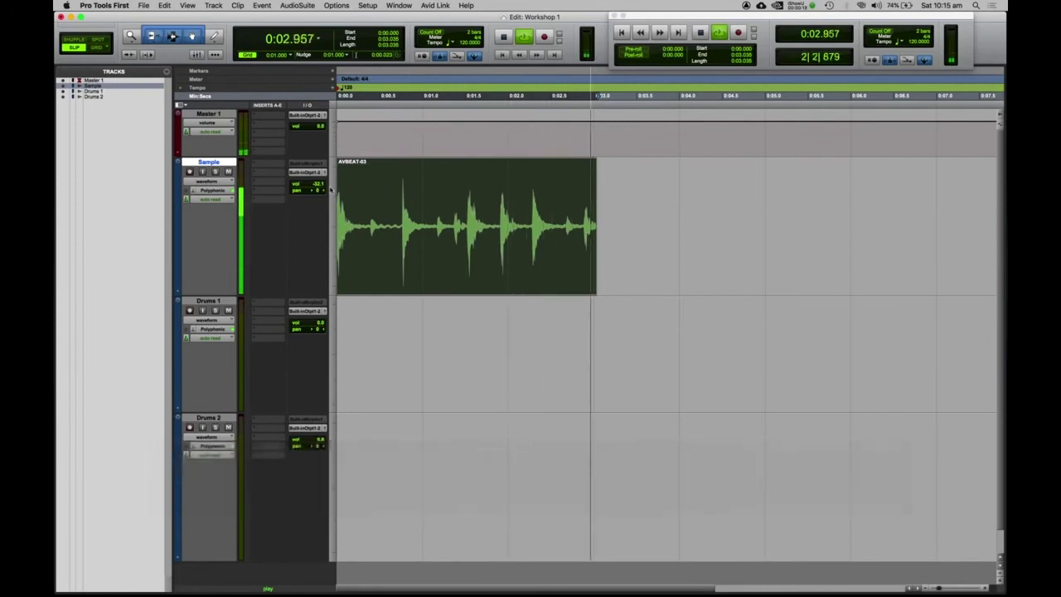
key(space)
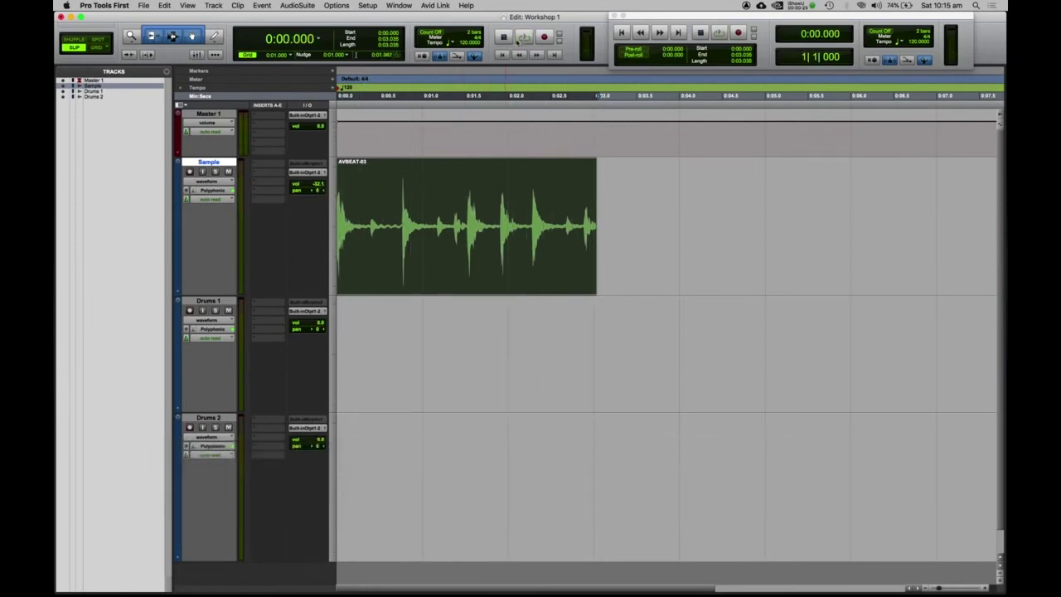
- Set the transport's playback mode to Normal
right_click(523, 38)
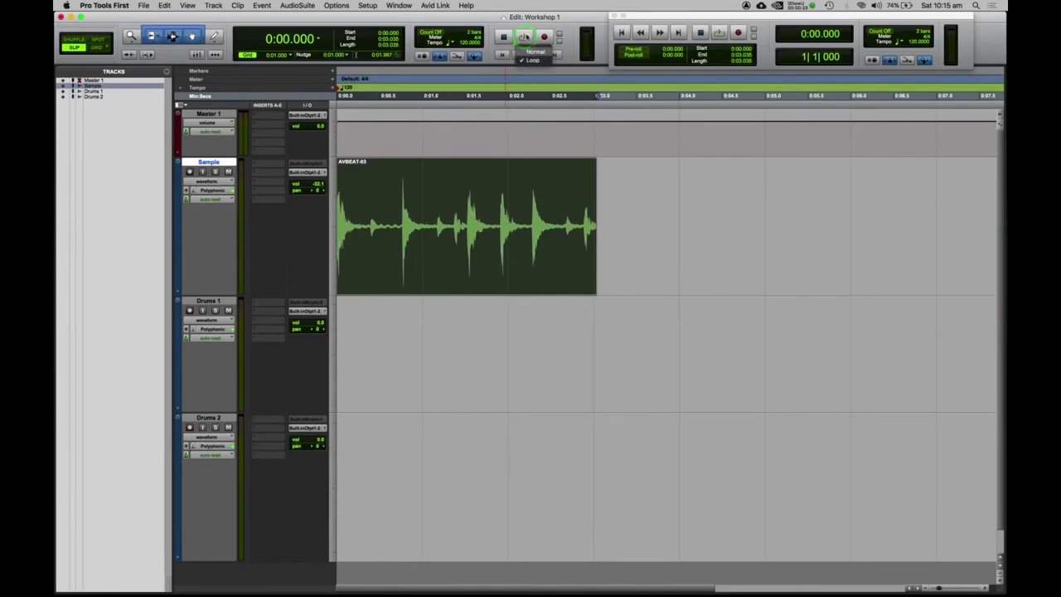
click(534, 52)
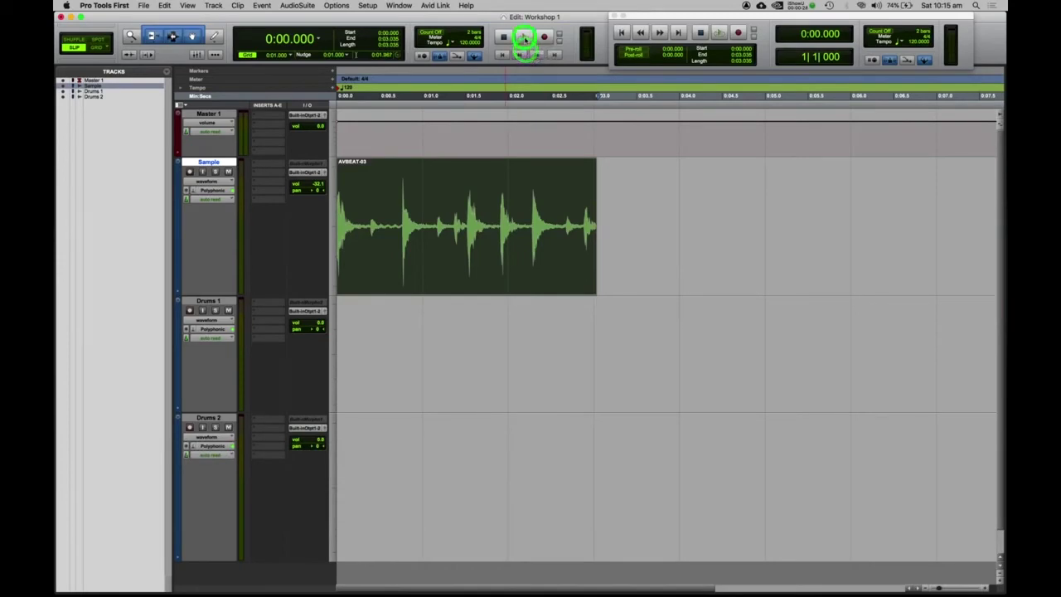
right_click(524, 37)
click(534, 51)
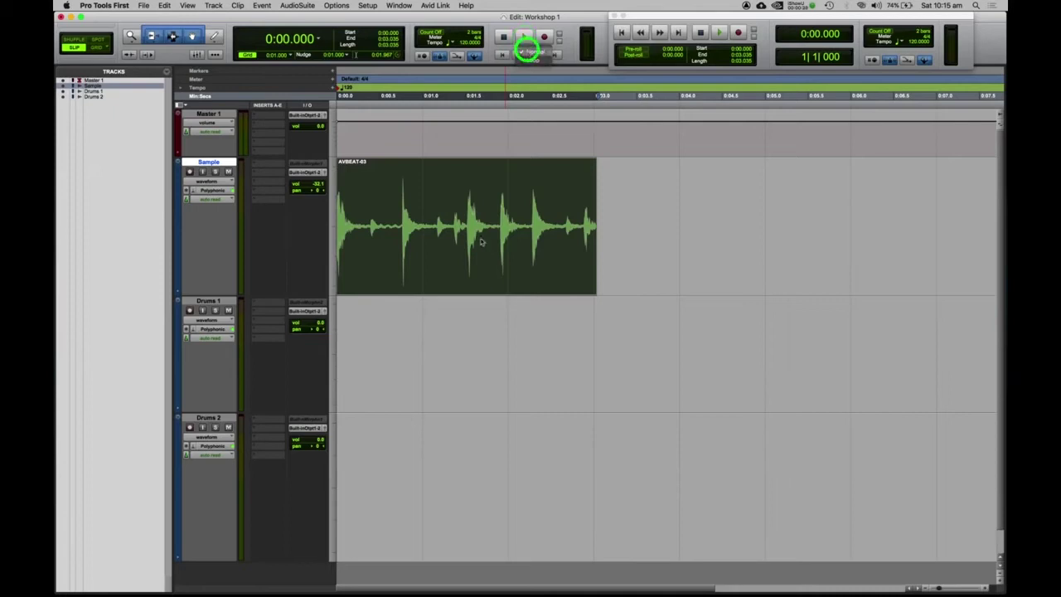
- Play the selected clip and raise the Sample track's volume to about -19.8 dB
key(space)
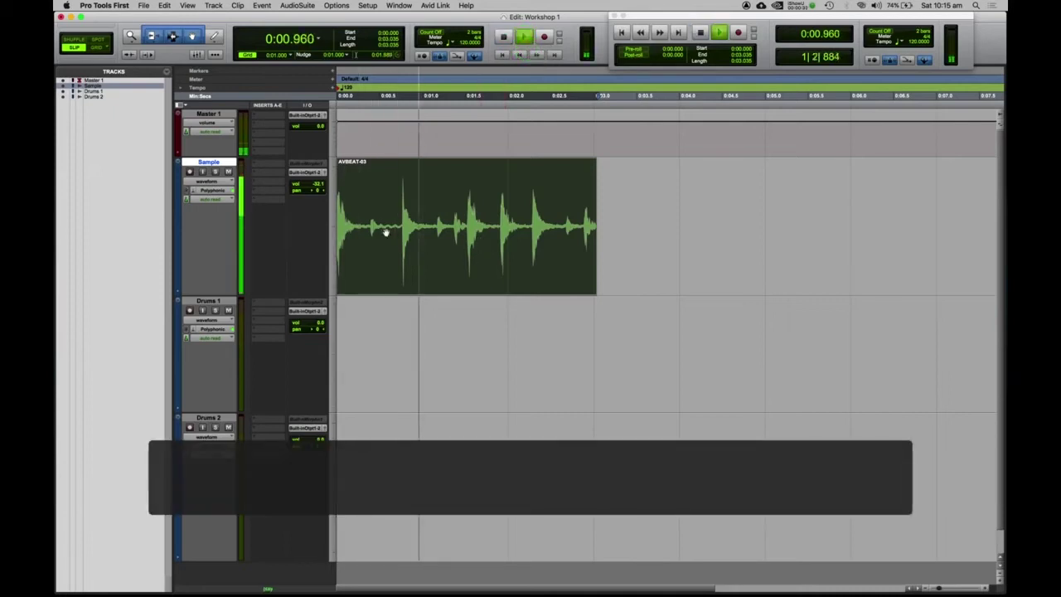
click(319, 184)
drag(318, 184, 320, 176)
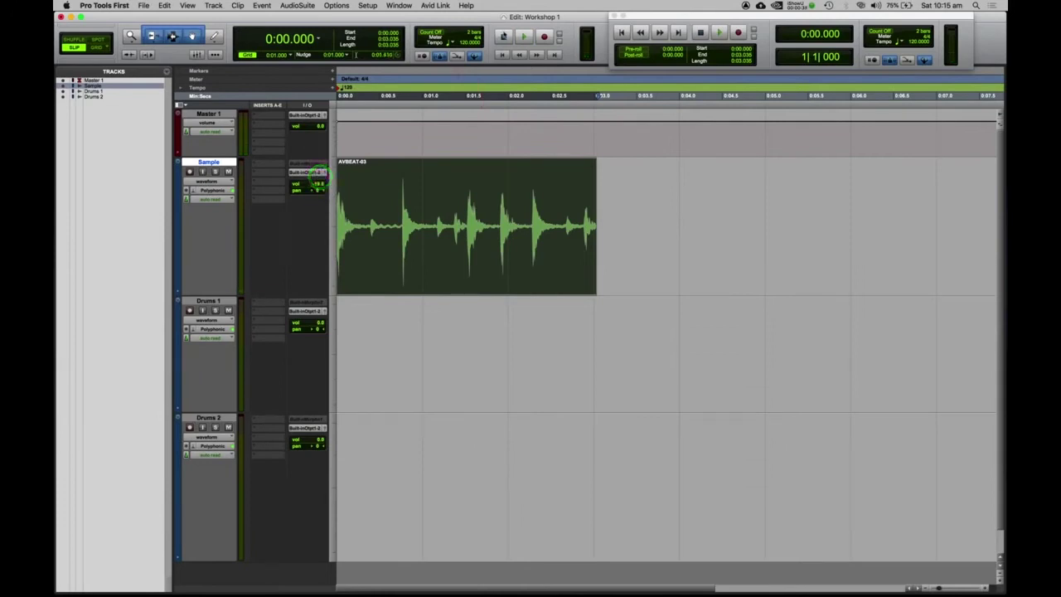
- Set the playback mode to Loop, play the selected clip repeatedly and stop playback
right_click(523, 37)
click(531, 58)
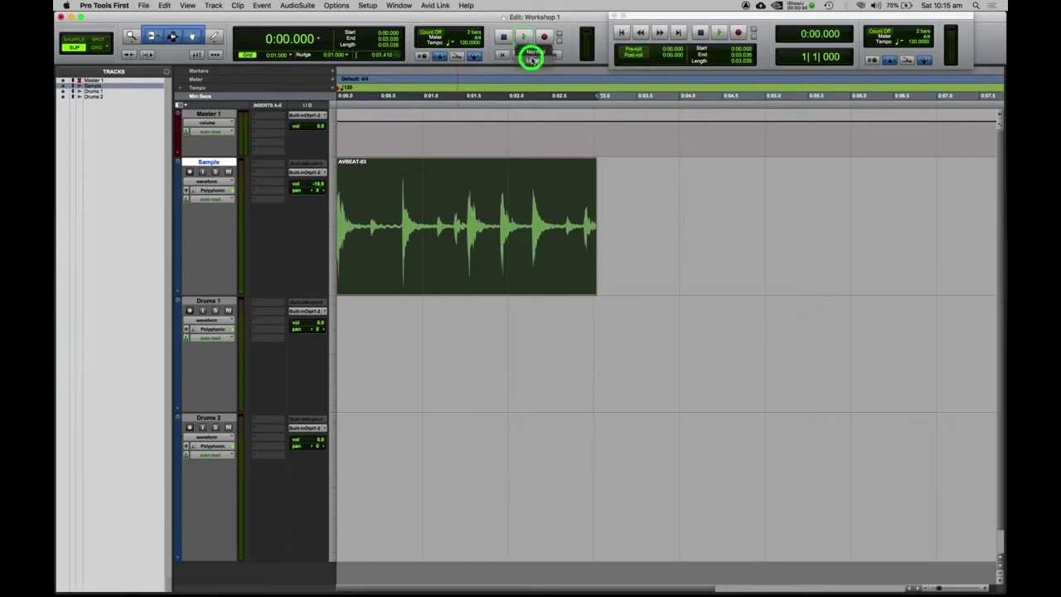
key(space)
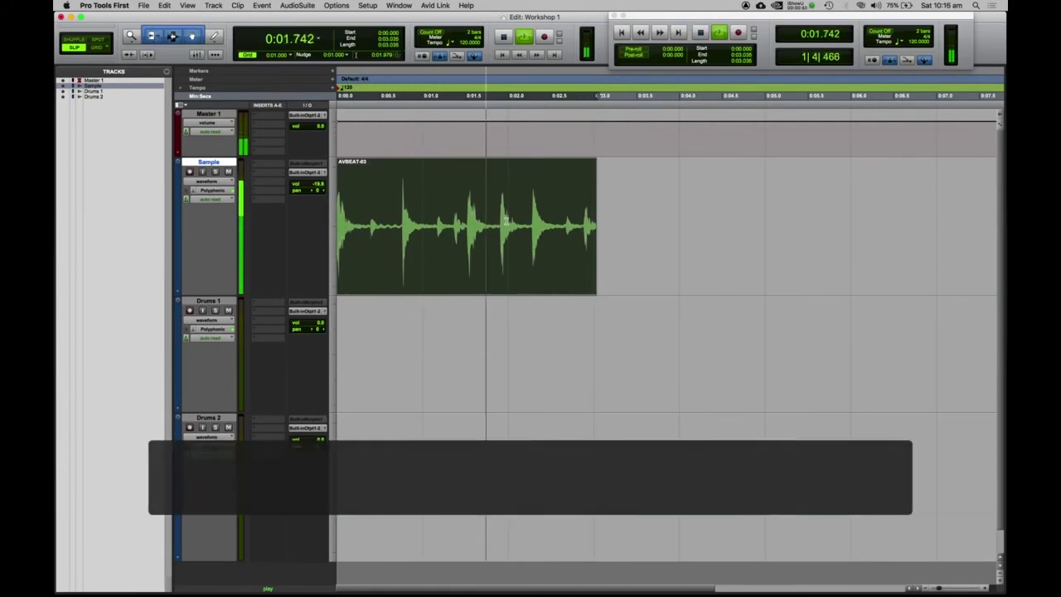
key(space)
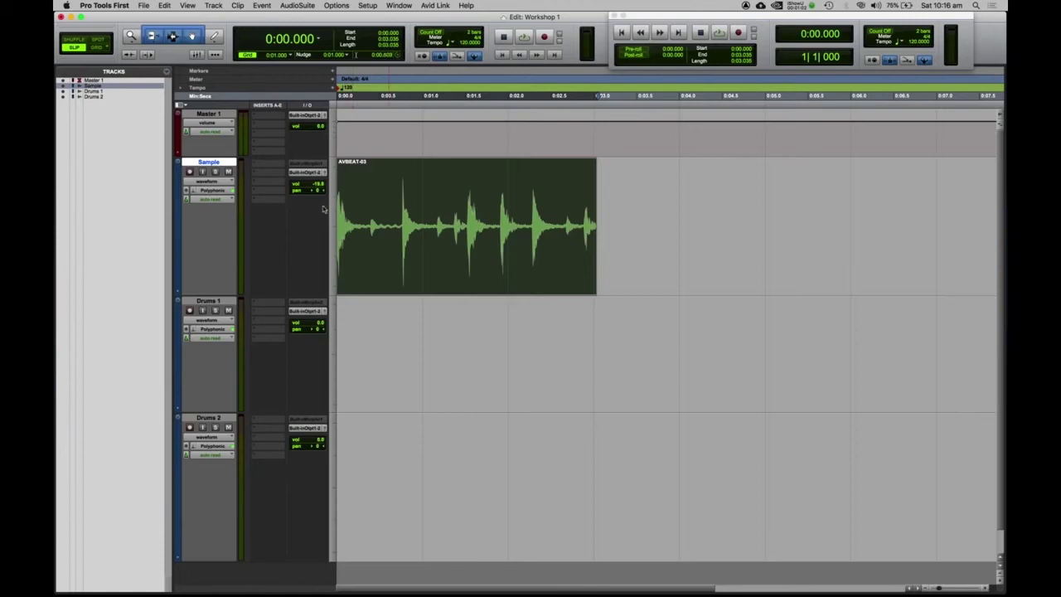
- Place the edit cursor at several points around the first small hit, ending at about 0:00.388
click(371, 214)
click(370, 218)
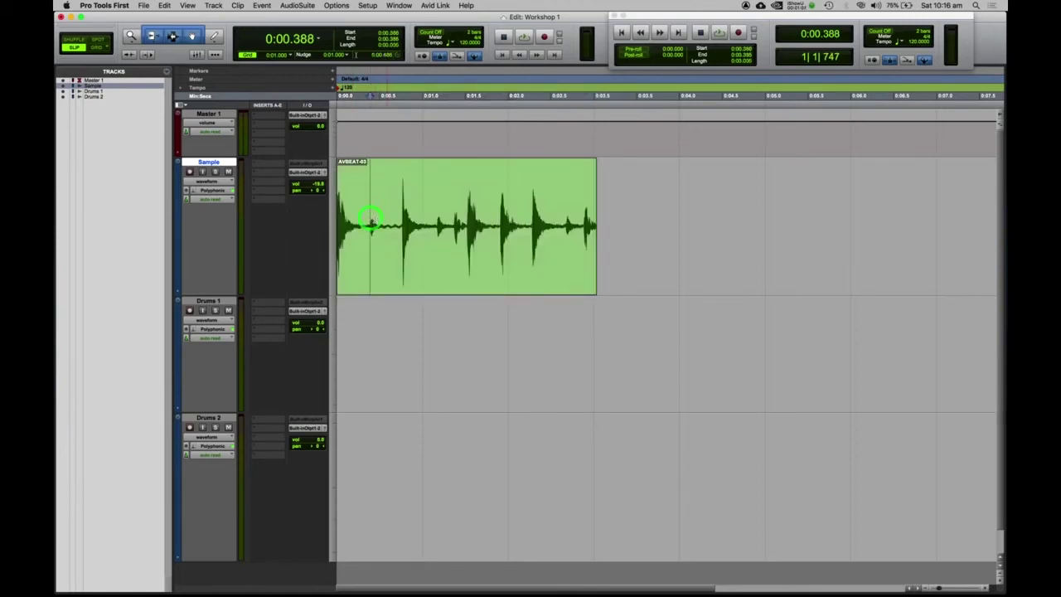
click(371, 220)
click(371, 219)
click(371, 220)
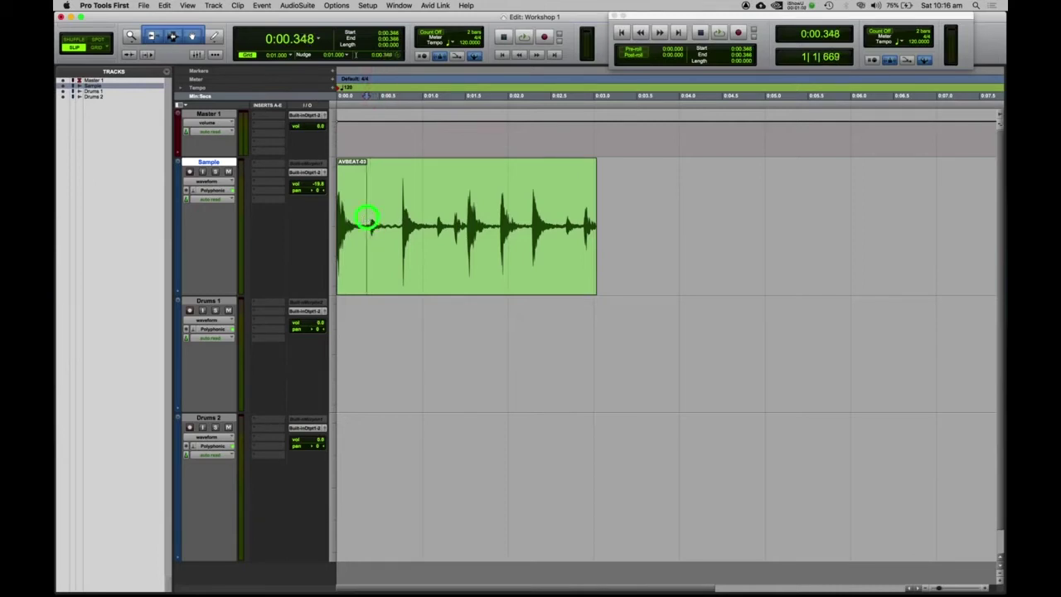
click(371, 219)
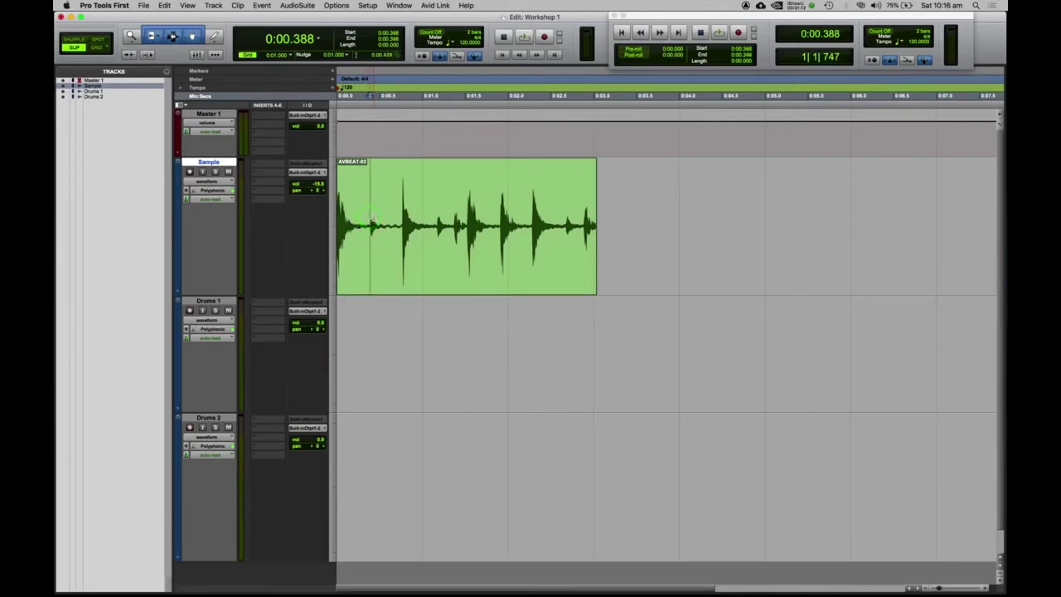
- Separate the AVBEAT-03 clip at about 0:00.400, exactly where the first small hit begins
click(370, 222)
key(super+bracketright)
key(super+bracketright)
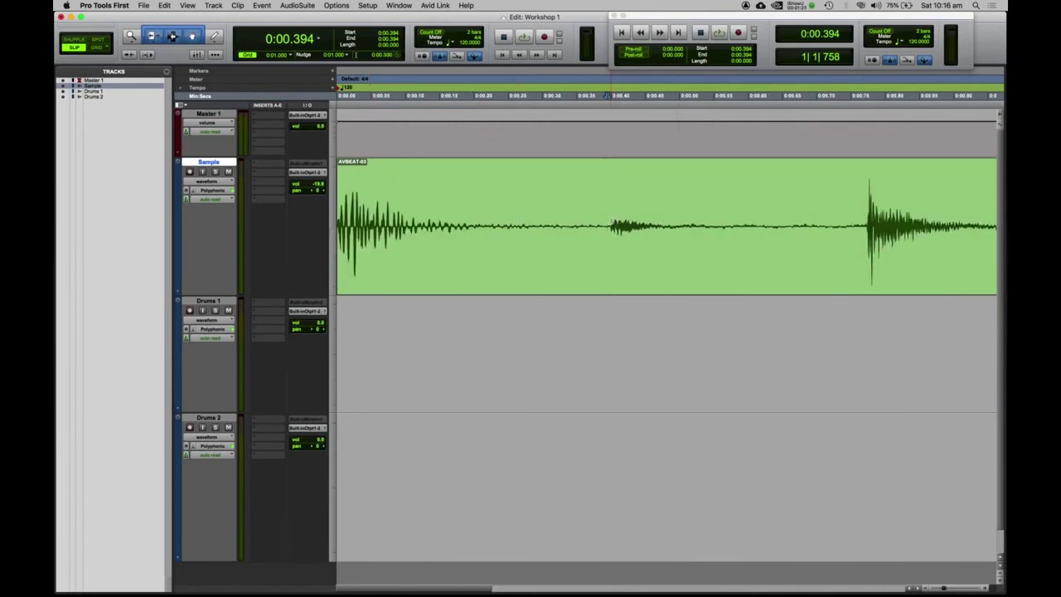
key(super+bracketright)
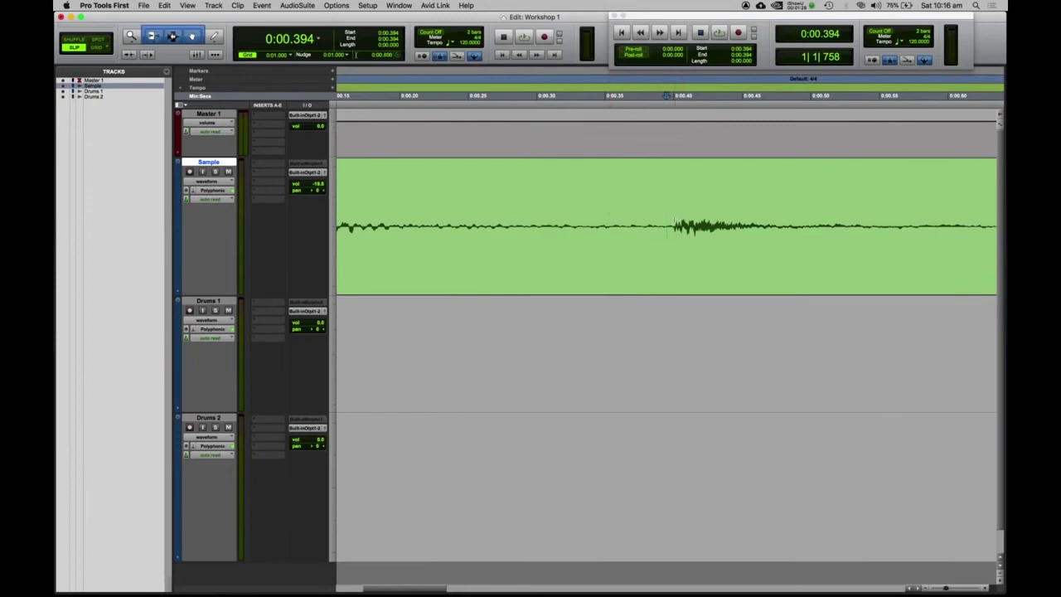
click(673, 220)
key(super+e)
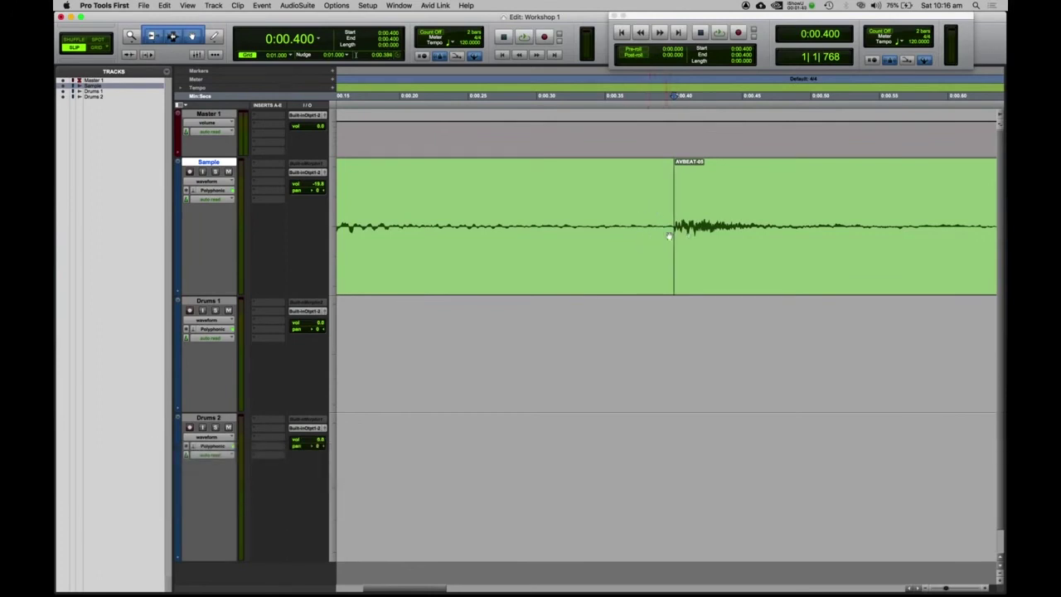
- Separate the clip at about 0:00.774, right before the next large hit
scroll(668, 236, right, 10)
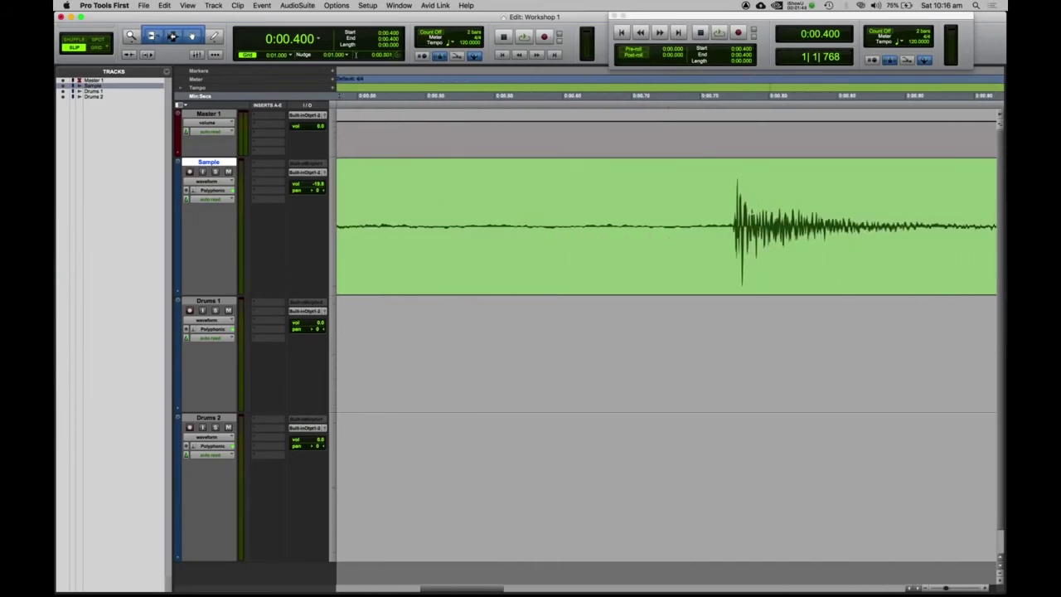
click(733, 217)
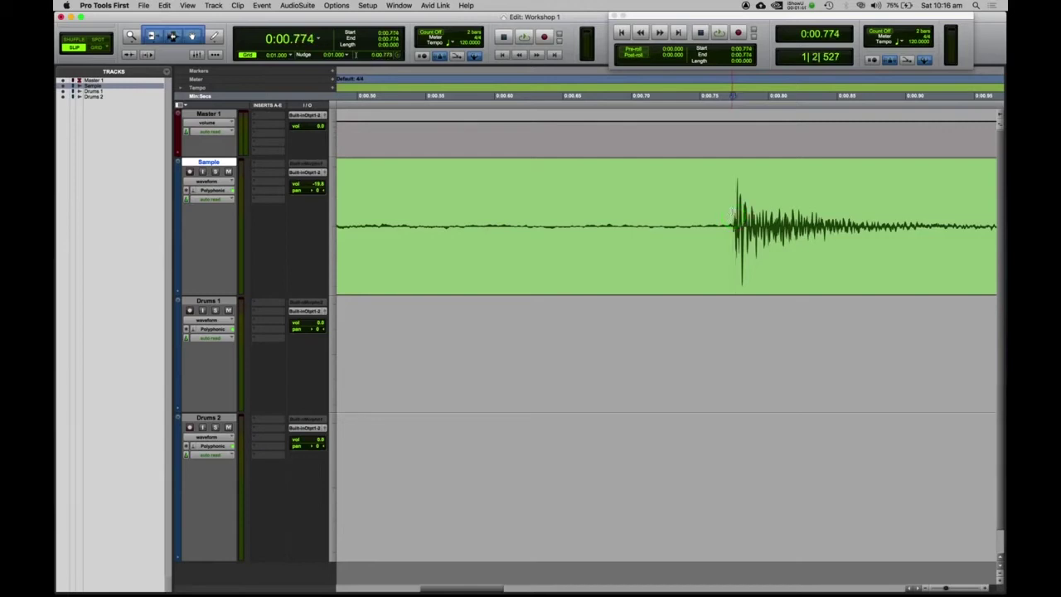
key(super+e)
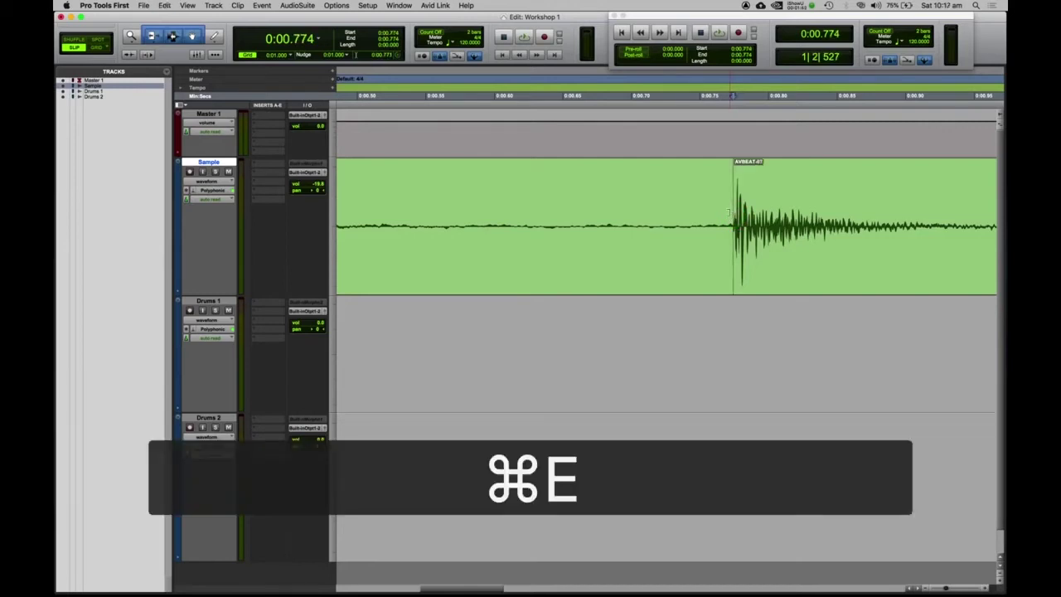
- Separate the clip at about 0:01.180, exactly where the small hit after the second large hit begins
scroll(728, 213, right, 10)
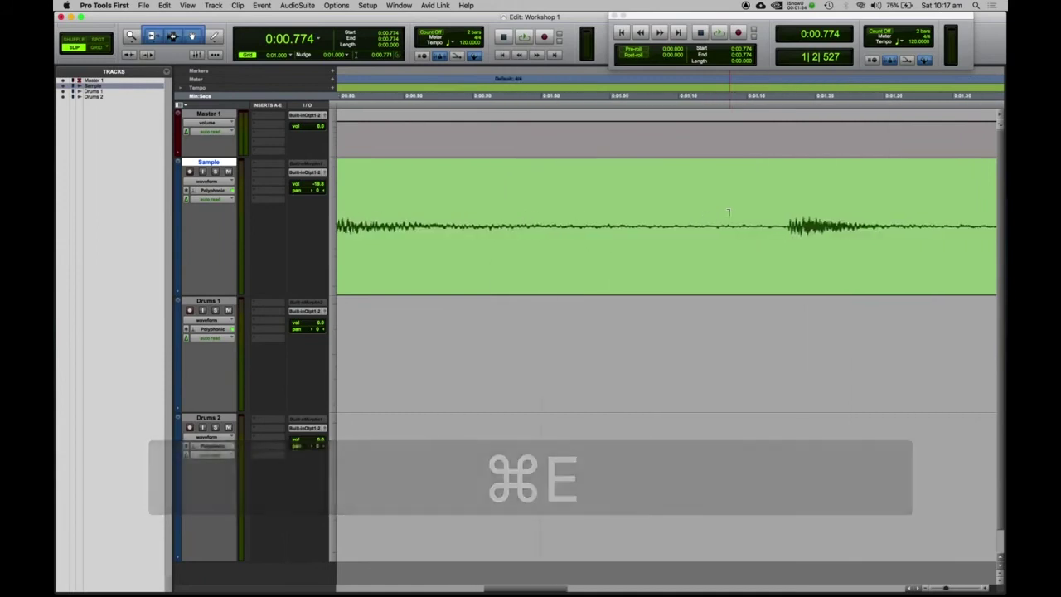
scroll(729, 213, right, 2)
click(717, 217)
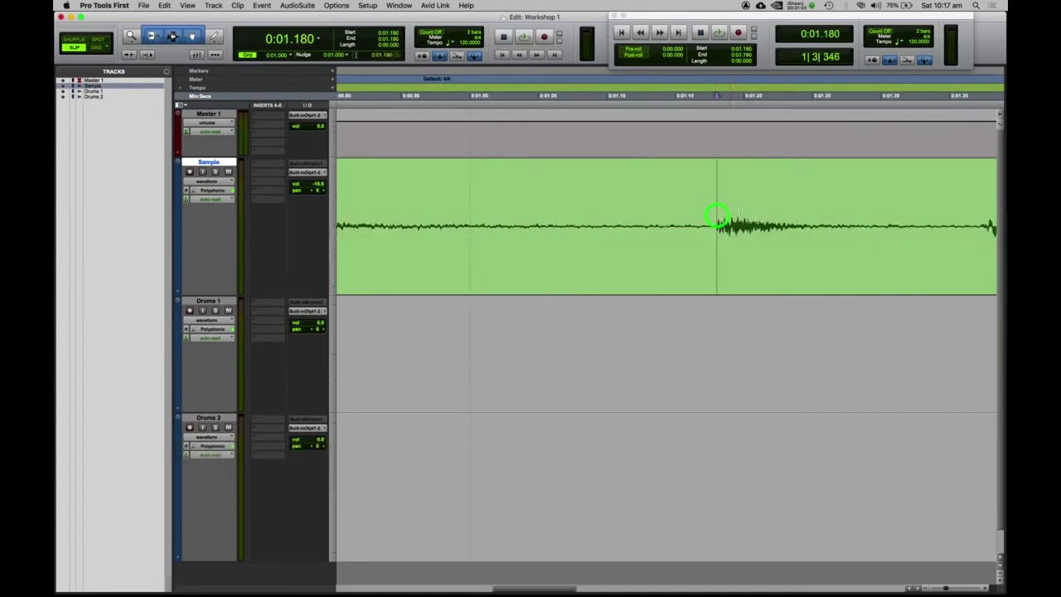
key(super+e)
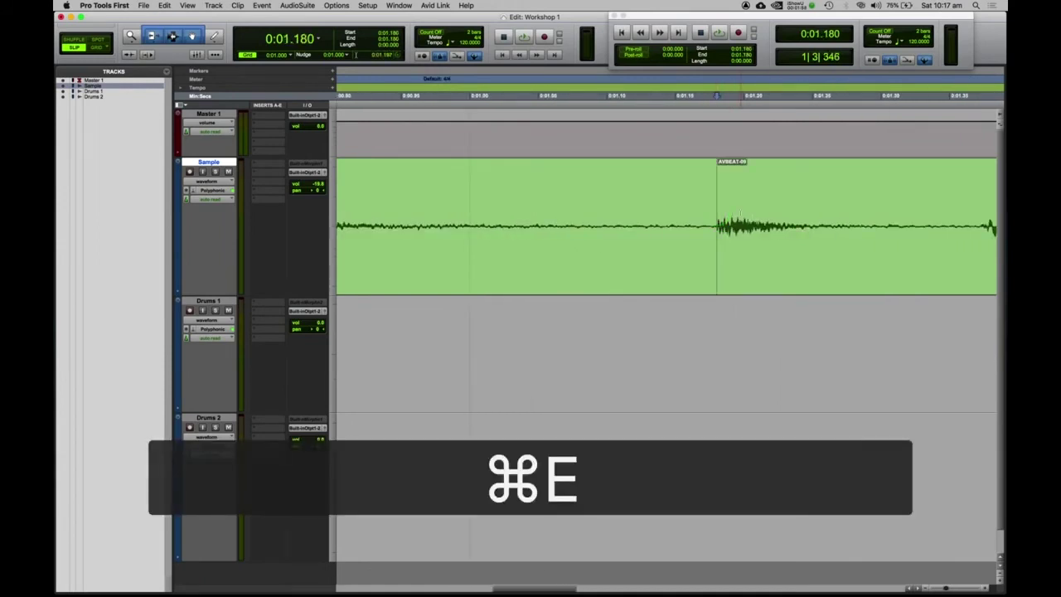
- Separate the clip at about 0:01.376, at the start of the next small hit
scroll(740, 212, right, 6)
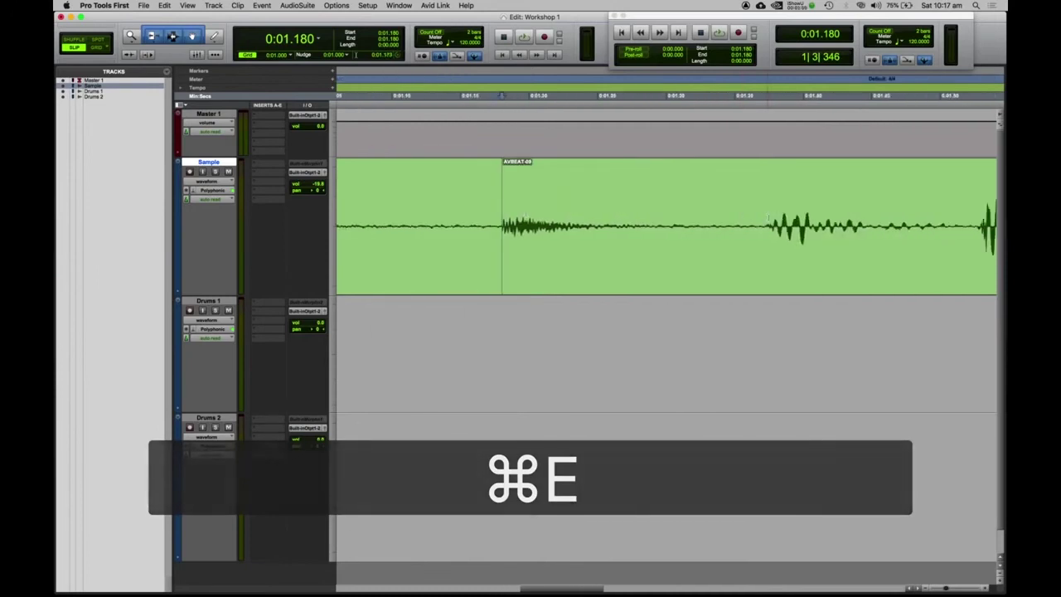
click(770, 217)
key(super+e)
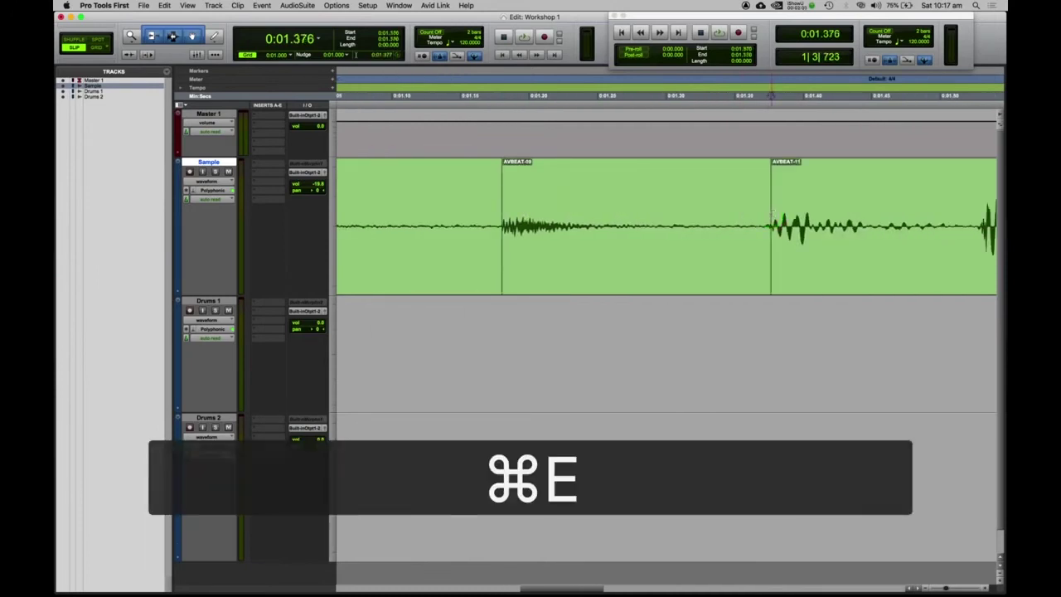
- Separate the clip at about 0:01.529, right where the following large hit begins
scroll(771, 217, right, 6)
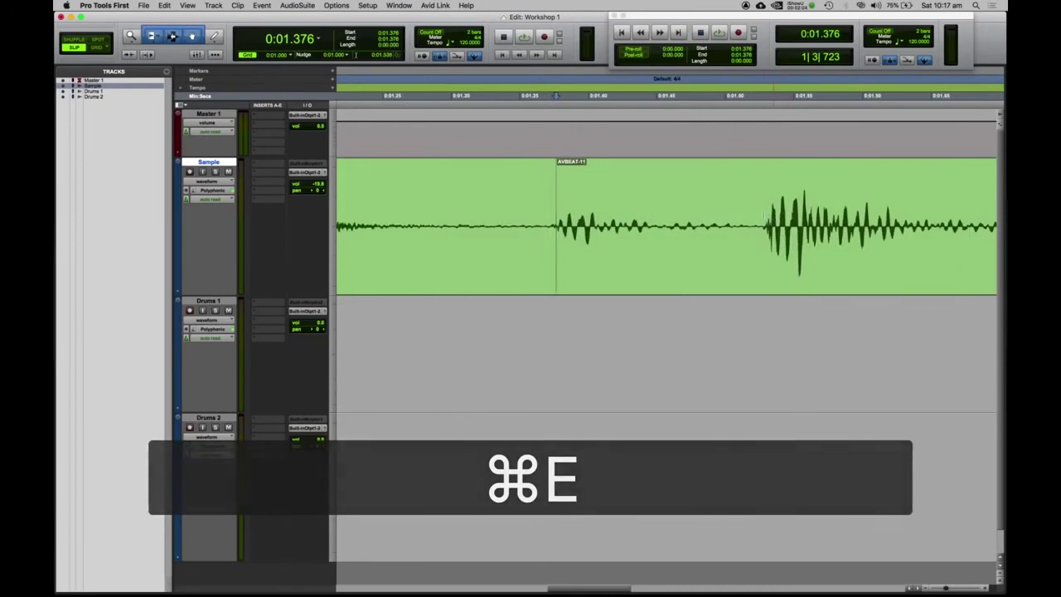
click(764, 213)
key(super+e)
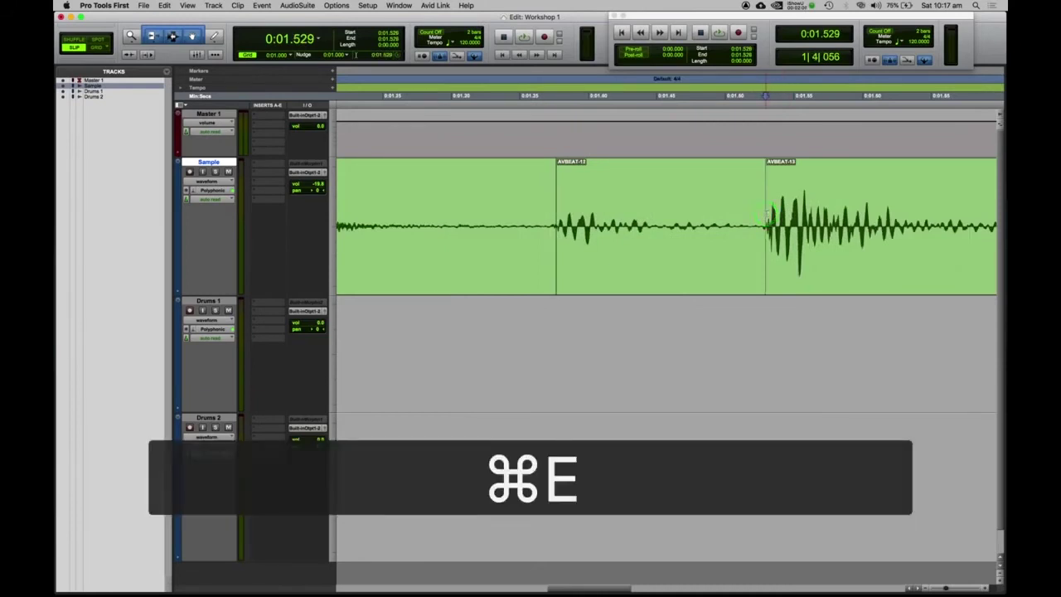
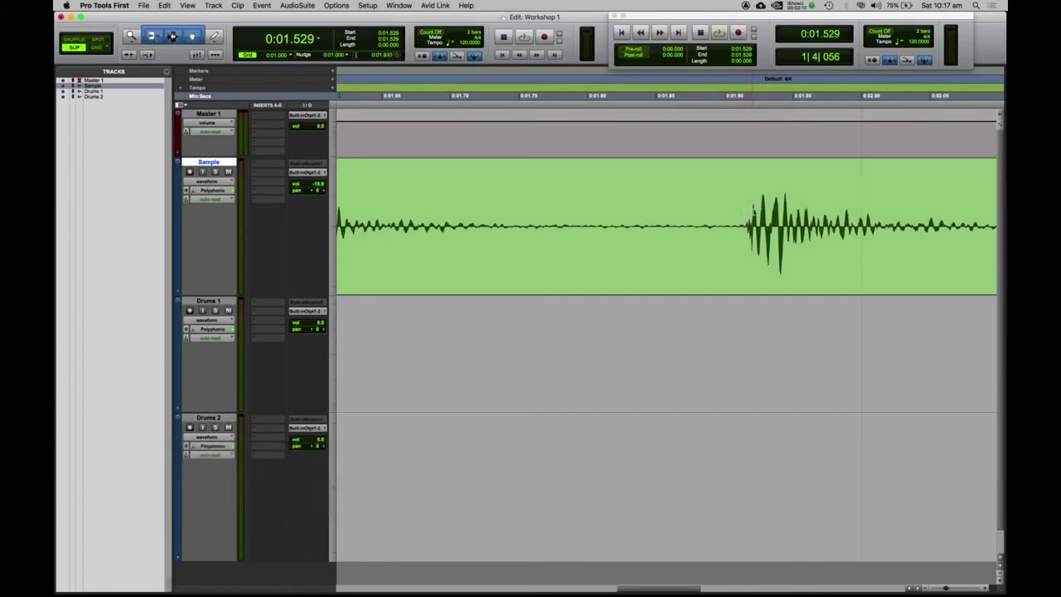
- Separate the clip at about 0:01.923 and extend the new clip's start back to about 0:01.915, before the large hit's onset
click(756, 207)
key(super+e)
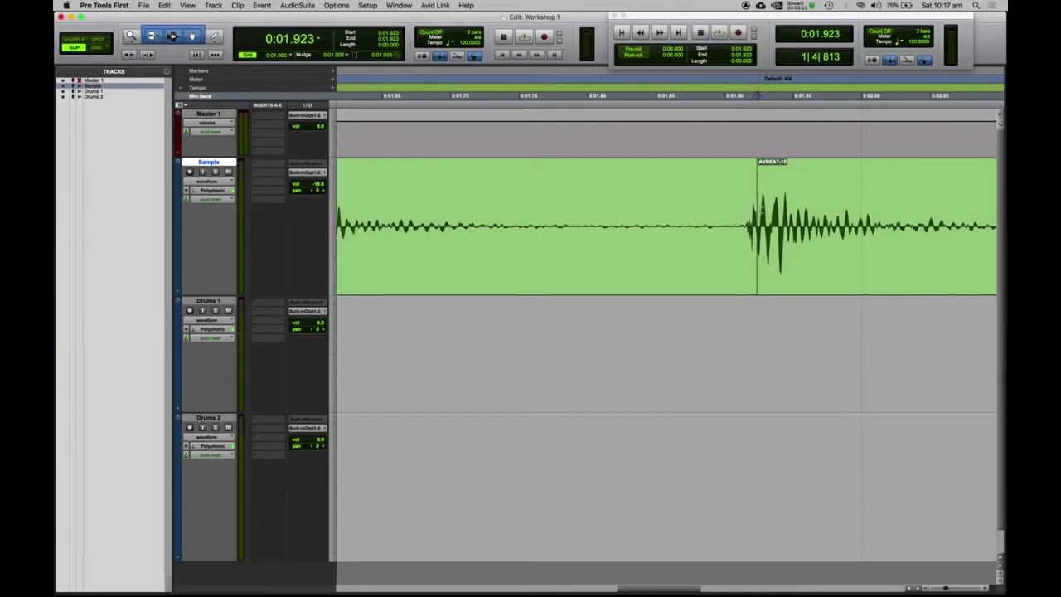
click(759, 210)
mouse_move(759, 210)
mouse_down()
mouse_move(745, 213)
mouse_move(796, 208)
mouse_move(745, 212)
mouse_up()
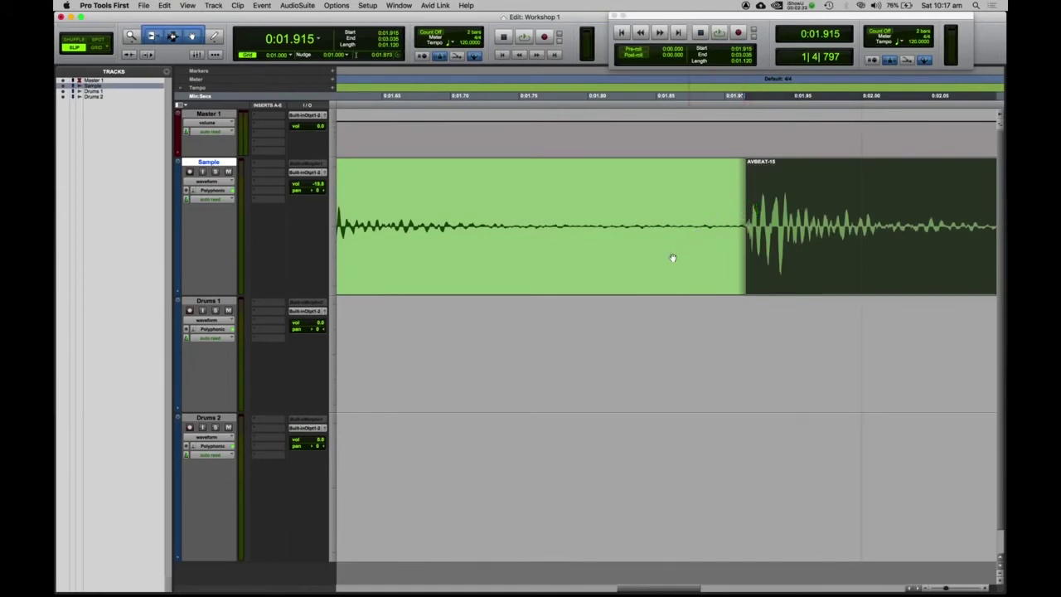
- Select the clips before and after the adjusted boundary in turn to check the split
click(635, 261)
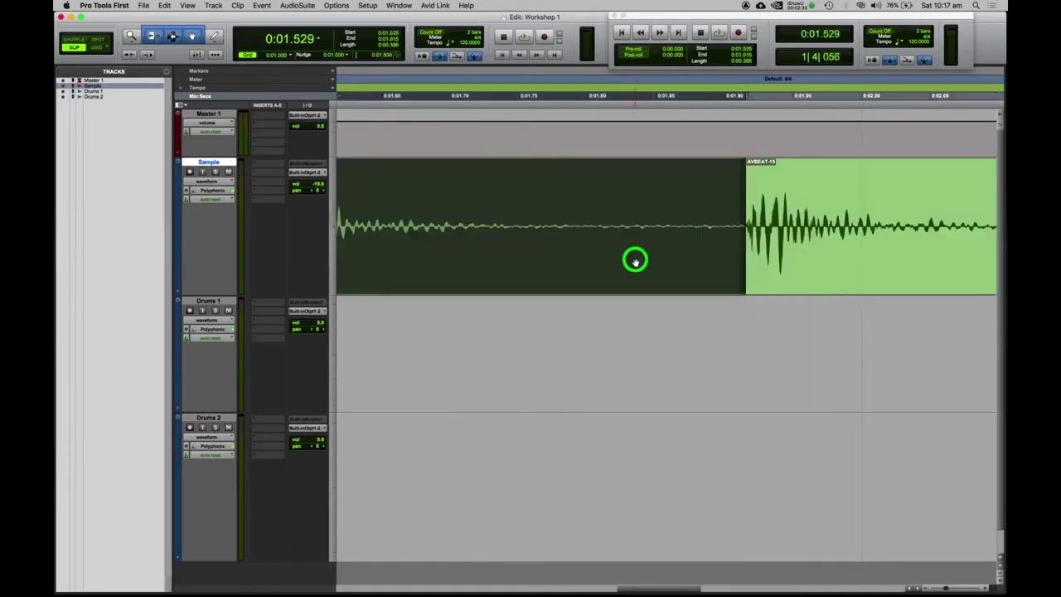
click(807, 256)
click(687, 268)
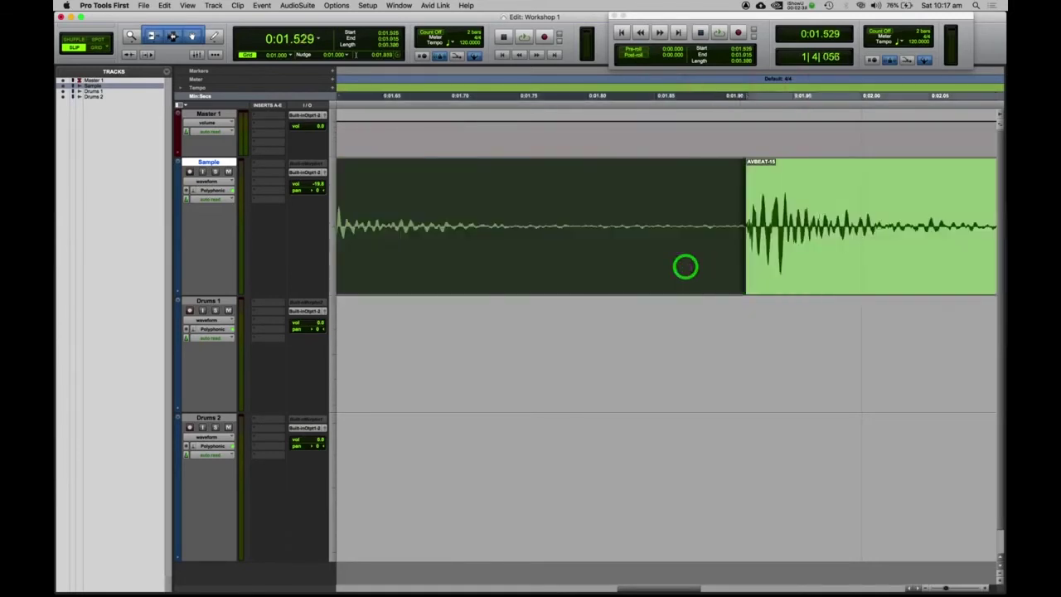
- Separate the clip at about 0:02.290, right before the last large hit
scroll(823, 212, right, 5)
scroll(823, 212, right, 10)
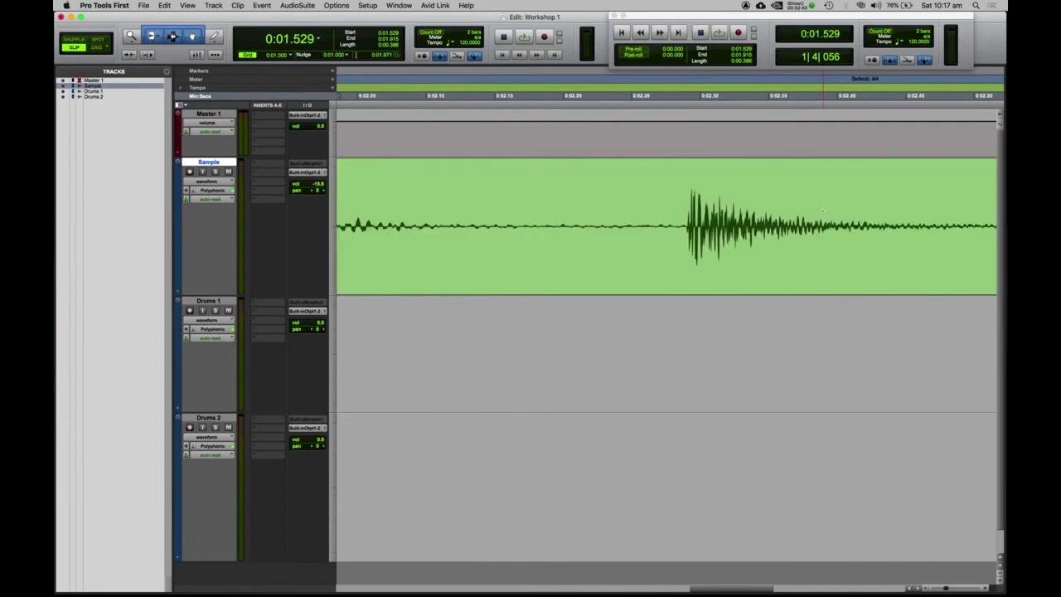
click(688, 214)
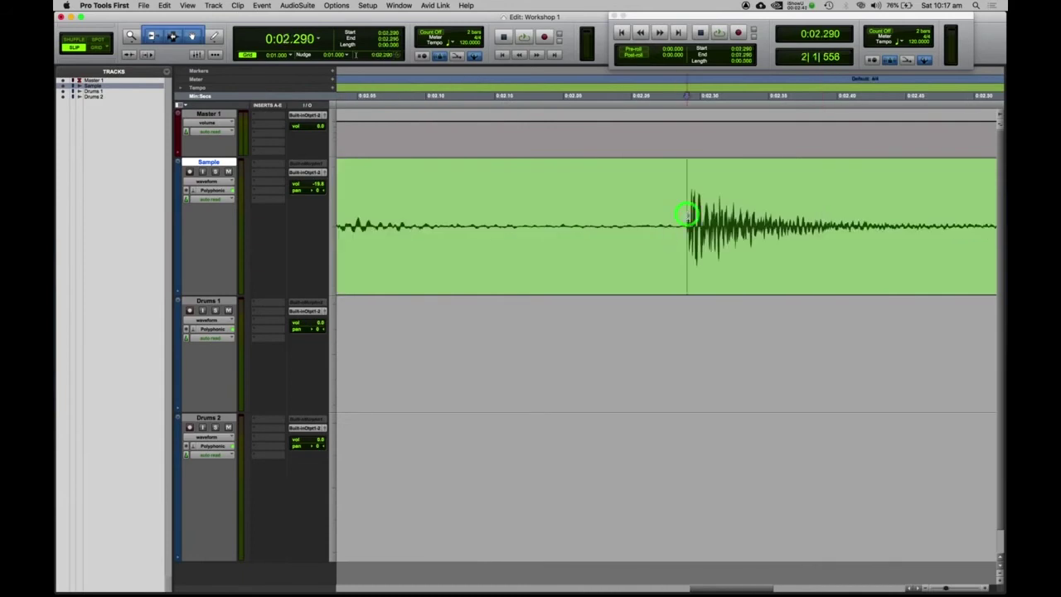
key(super+e)
- Separate the remaining audio at about 0:02.683 and 0:02.890, at the starts of the last two small hits
scroll(704, 212, right, 14)
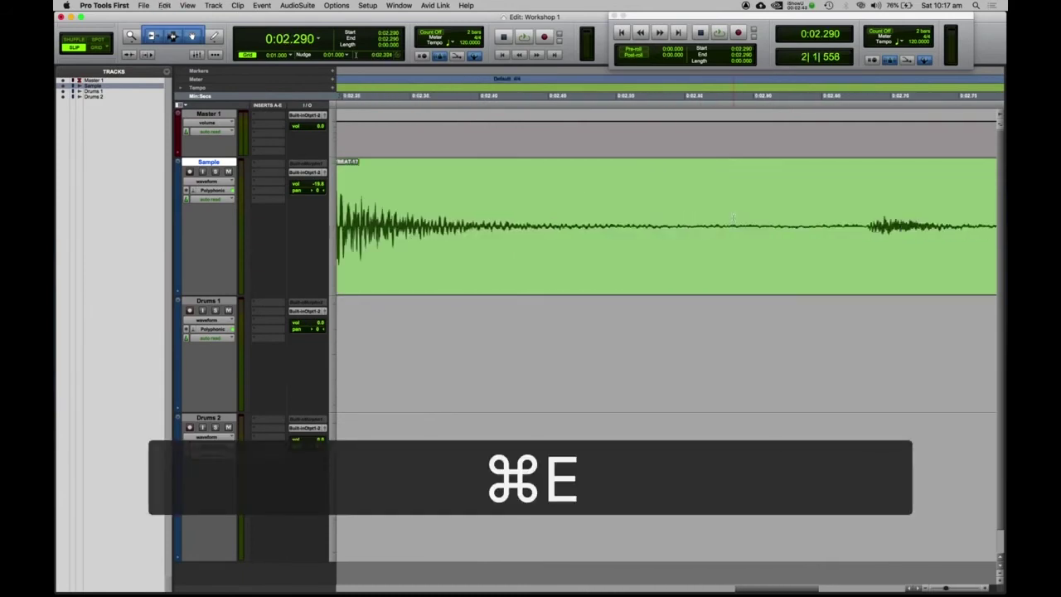
click(653, 218)
key(super+e)
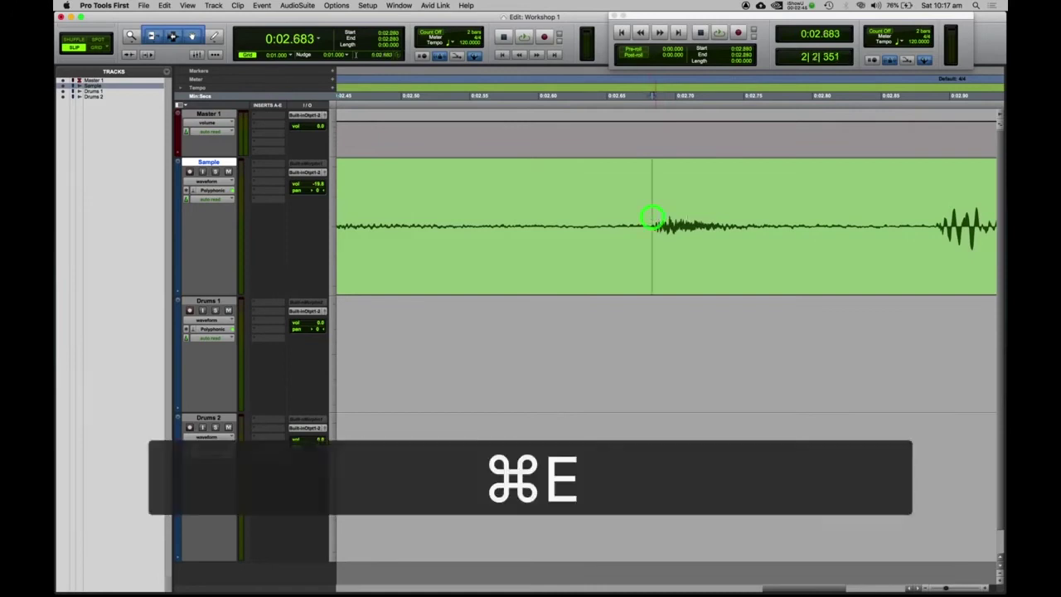
click(935, 221)
key(super+e)
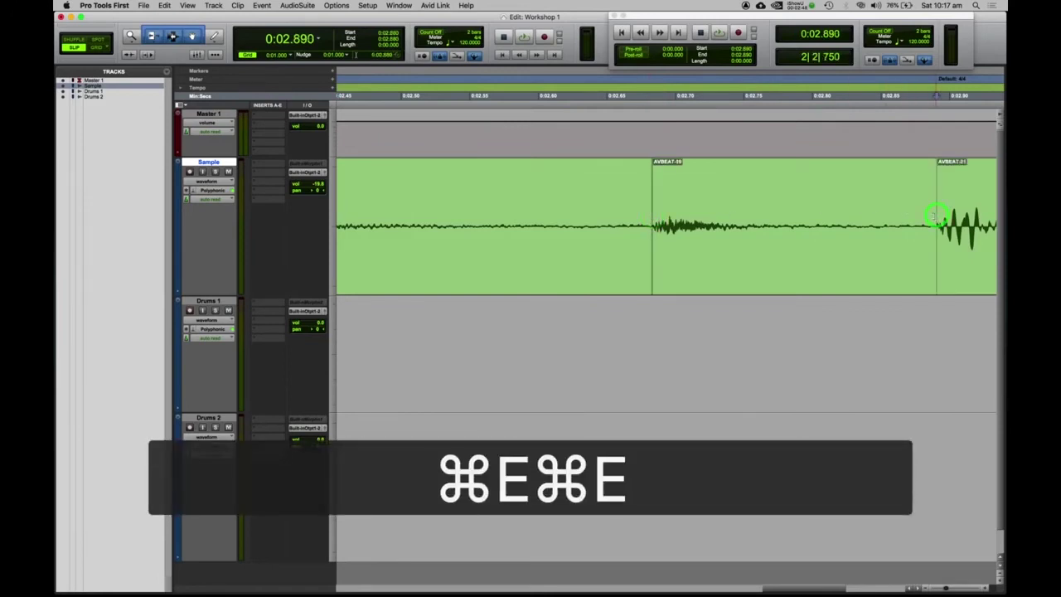
- Review the whole sliced beat, then select the first hit's clip and play it
scroll(932, 220, right, 3)
scroll(663, 225, right, 4)
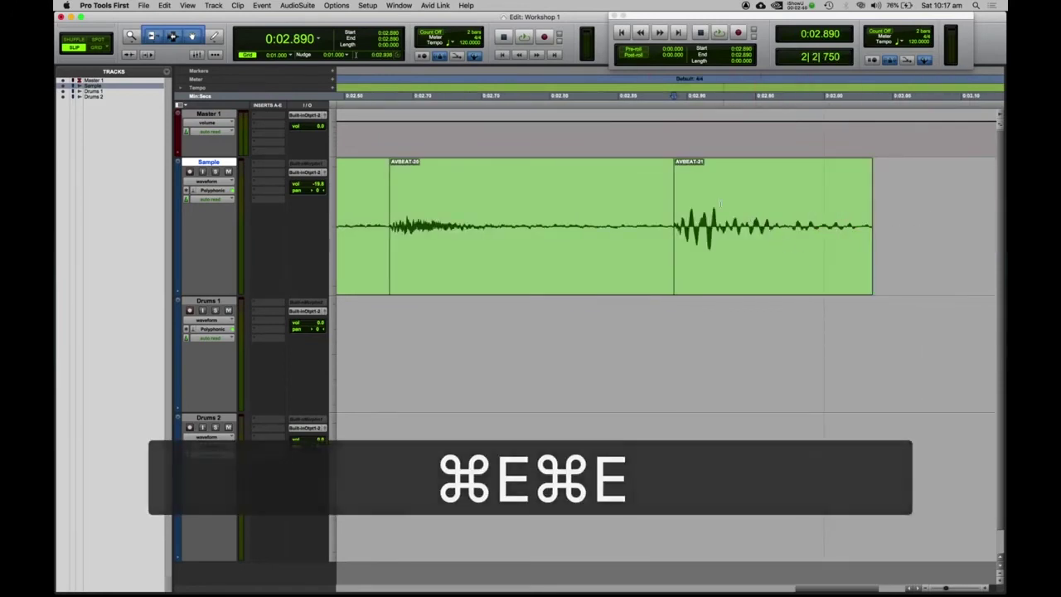
scroll(710, 208, up, 3)
scroll(709, 208, down, 4)
scroll(709, 208, down, 5)
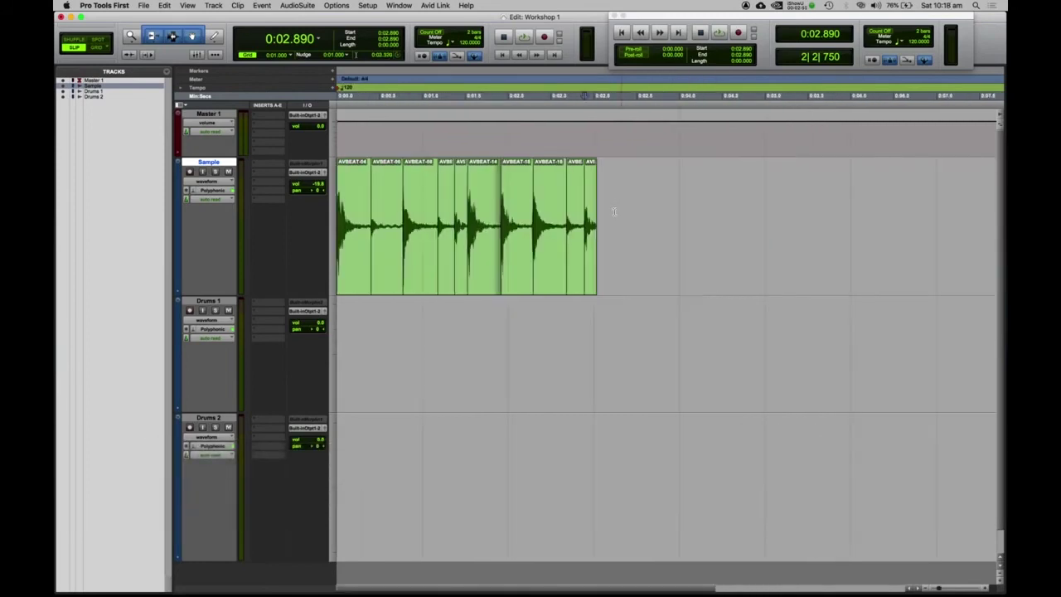
scroll(472, 236, up, 2)
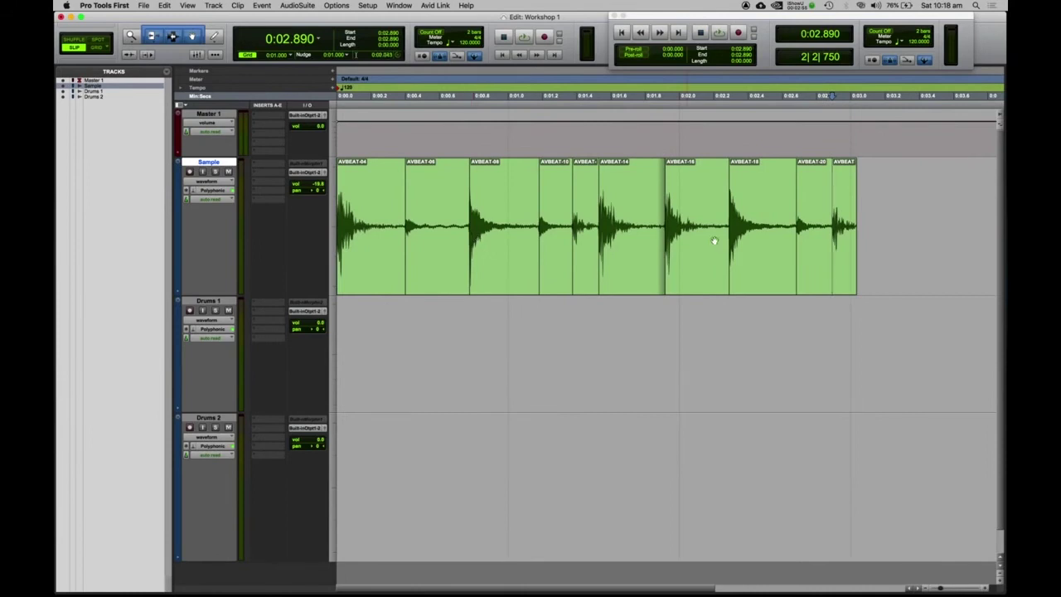
click(364, 262)
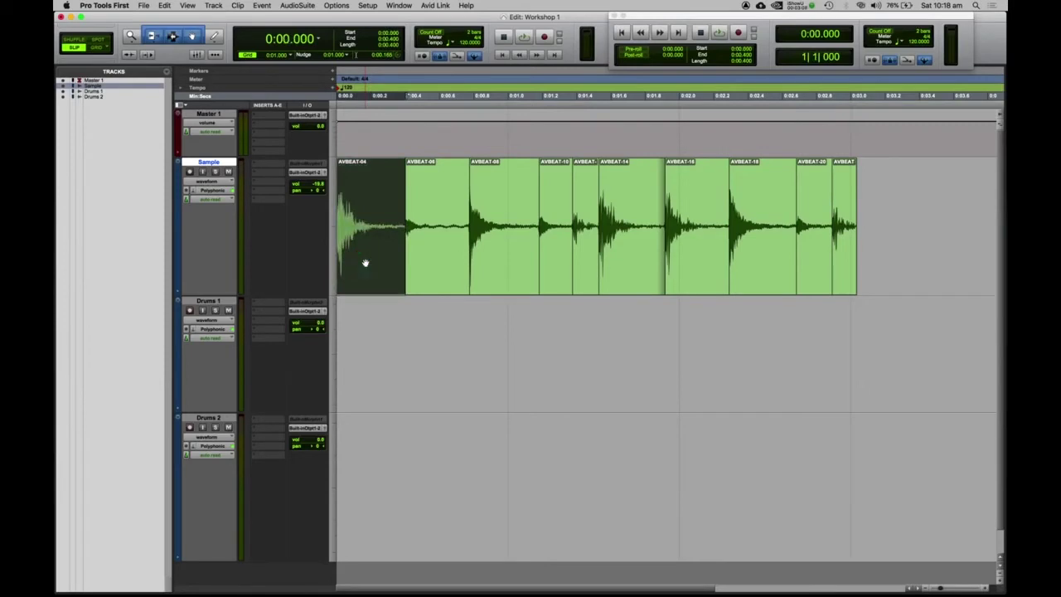
key(space)
- Create one new mono audio track named Snare below the Drums 2 track
click(208, 417)
click(213, 300)
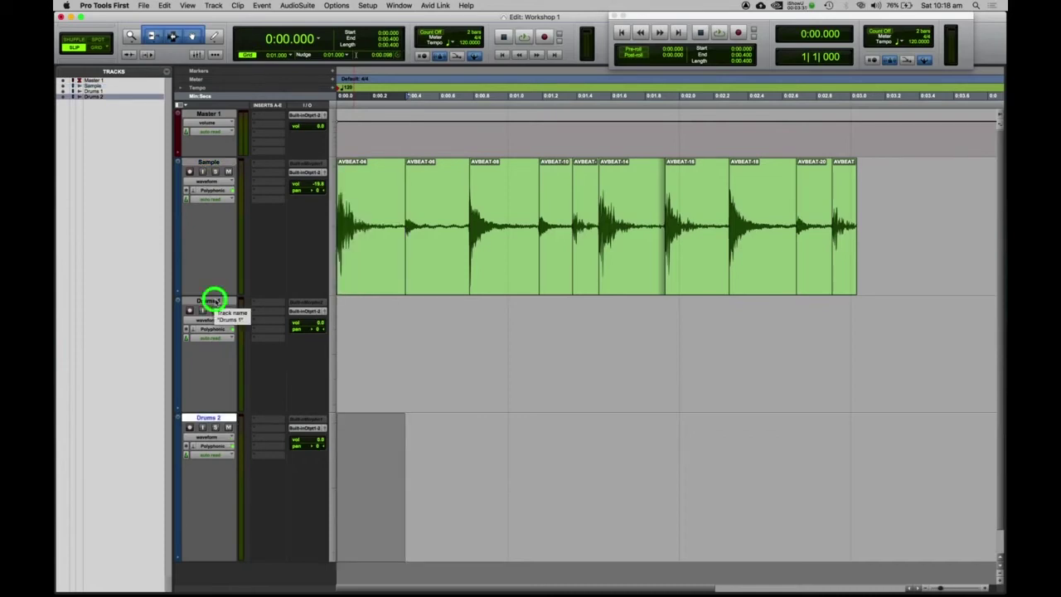
click(212, 418)
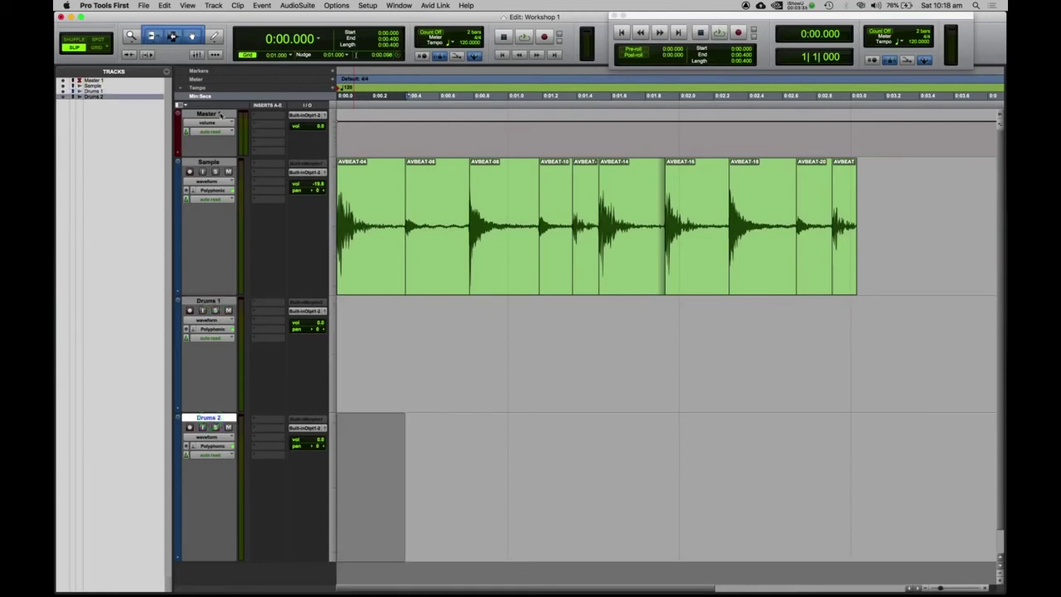
click(214, 5)
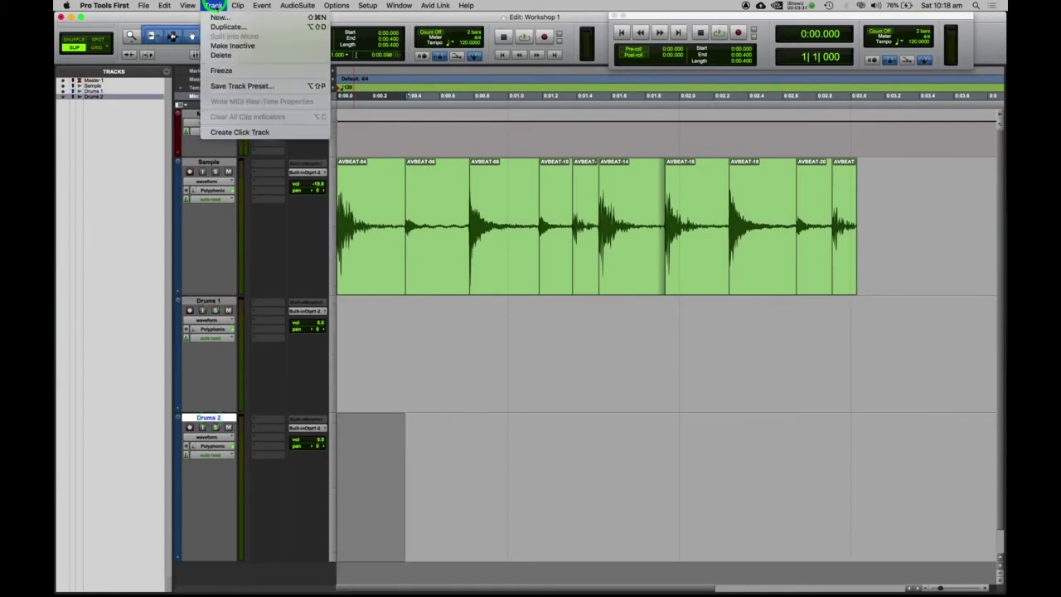
click(215, 7)
key(super+shift+n)
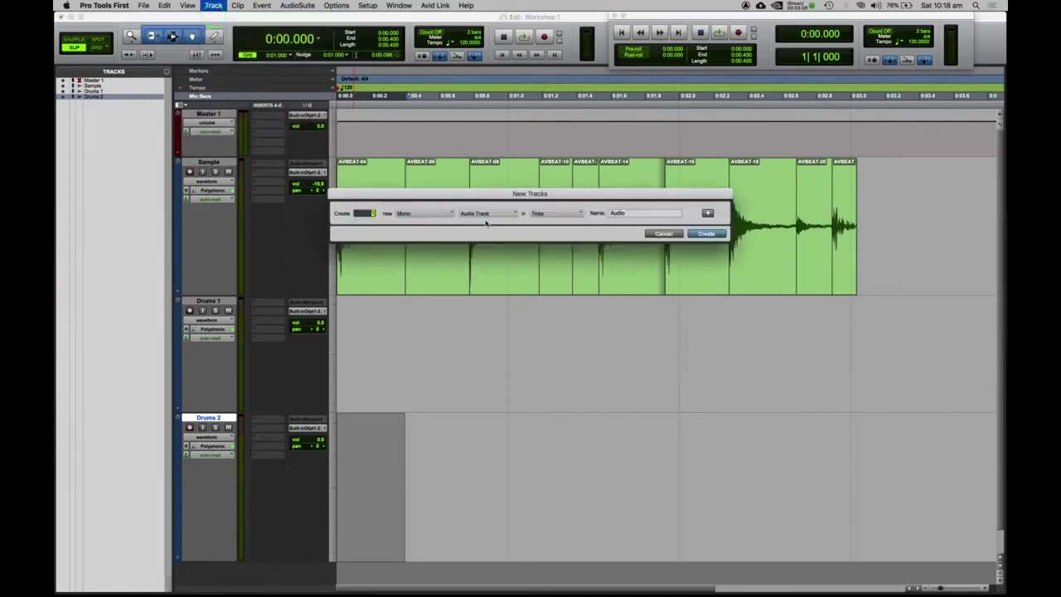
double_click(618, 213)
click(476, 208)
text(Snare)
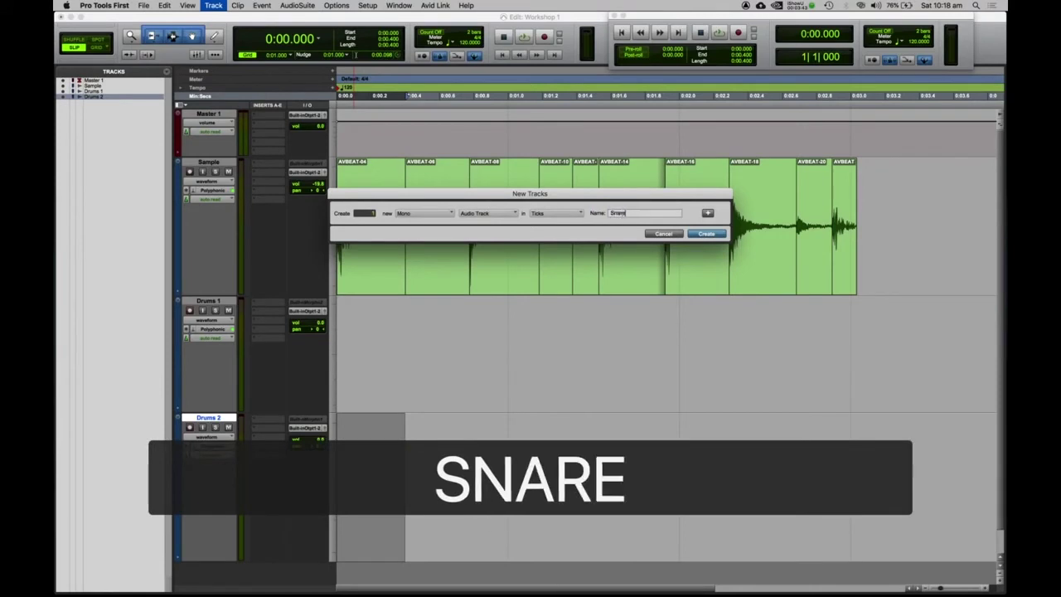
key(Return)
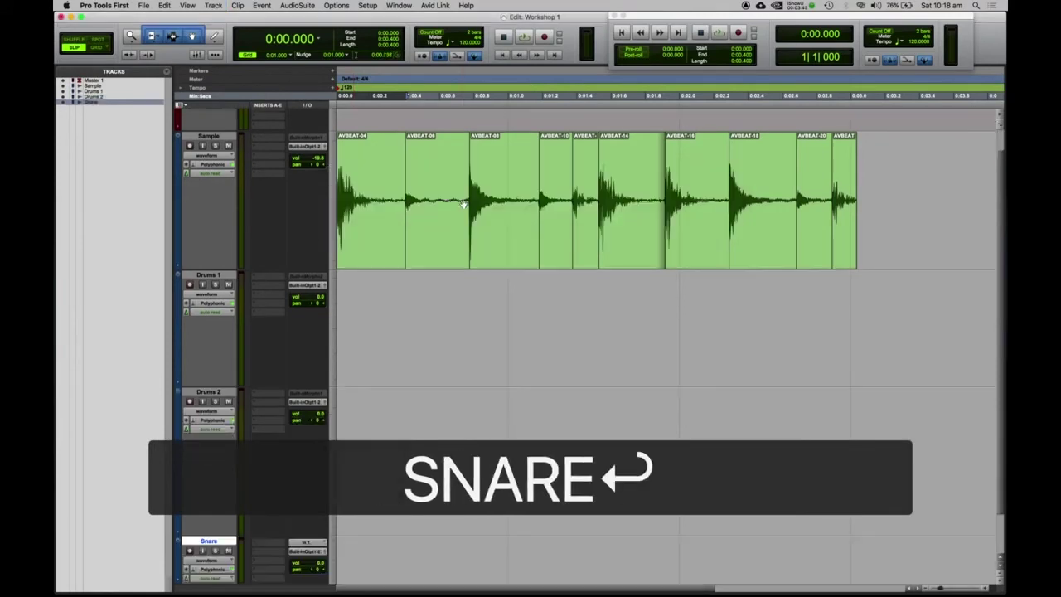
- Rename the Drums 1 track as Kick
scroll(290, 450, down, 2)
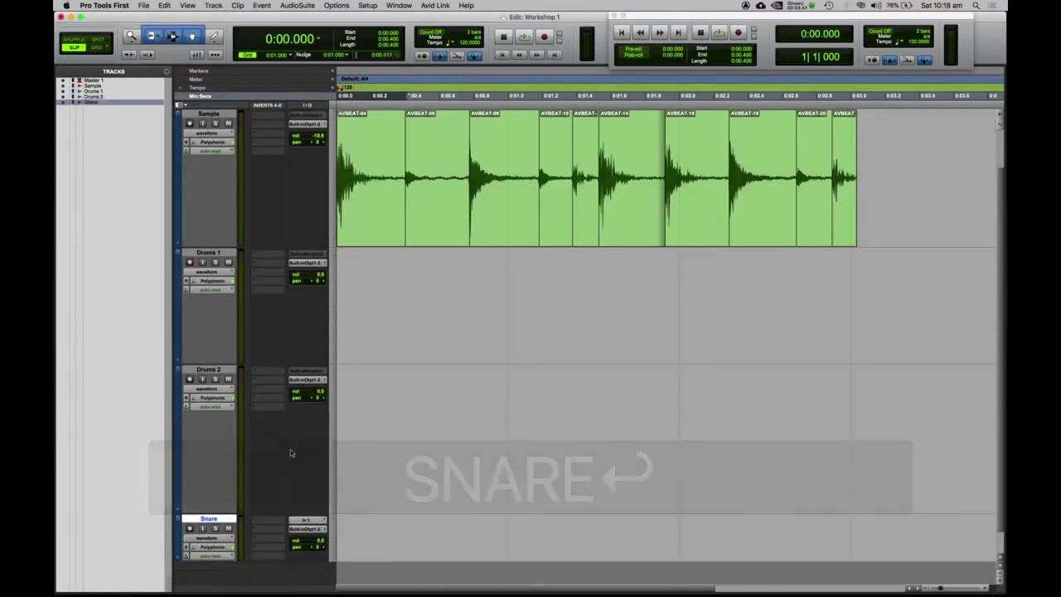
scroll(248, 389, up, 4)
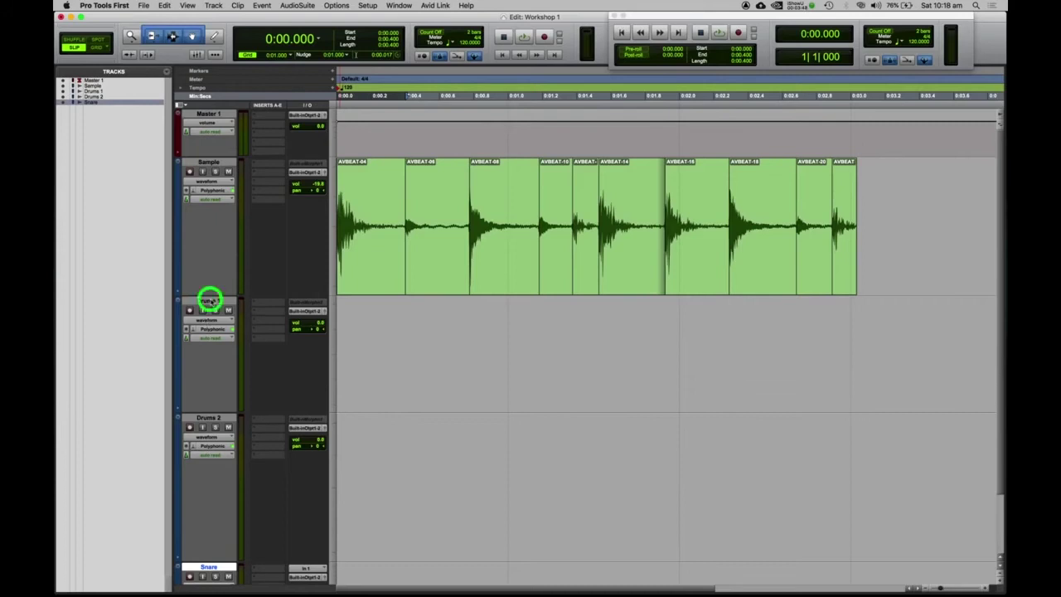
double_click(210, 301)
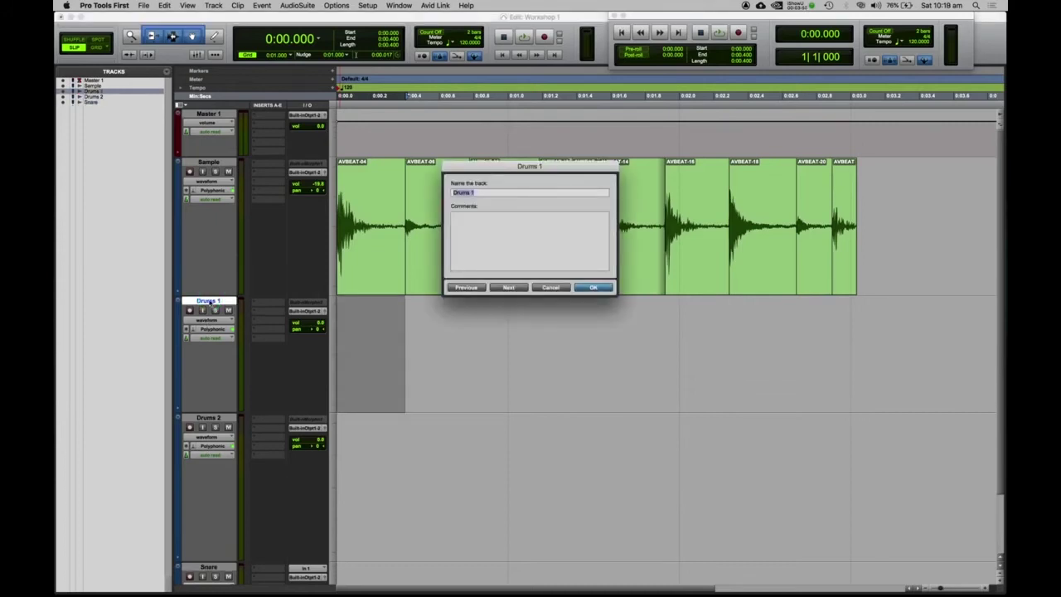
text(Kicik)
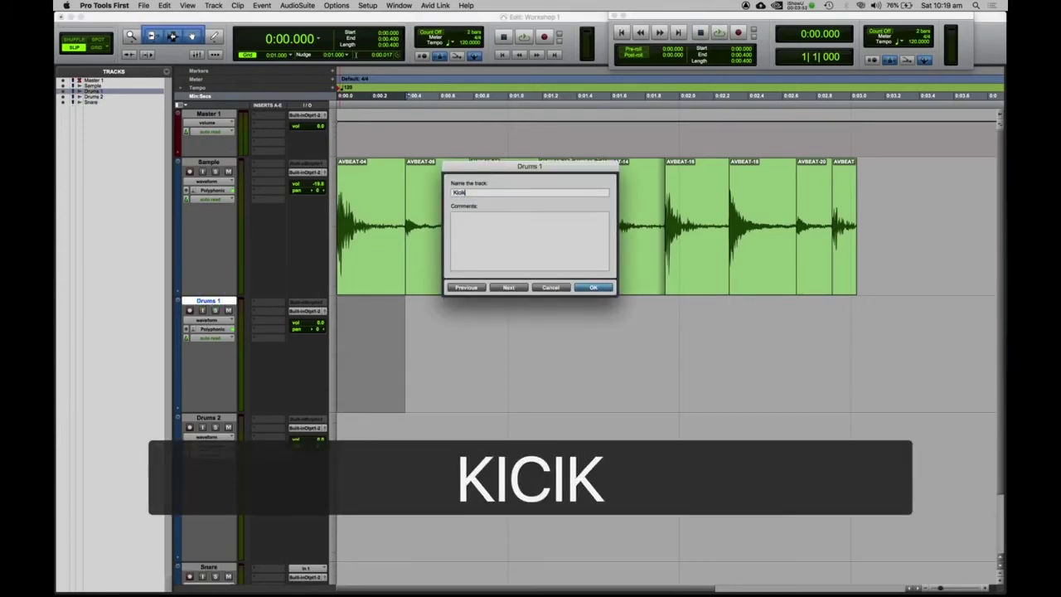
key(BackSpace)
key(BackSpace)
text(k)
key(Return)
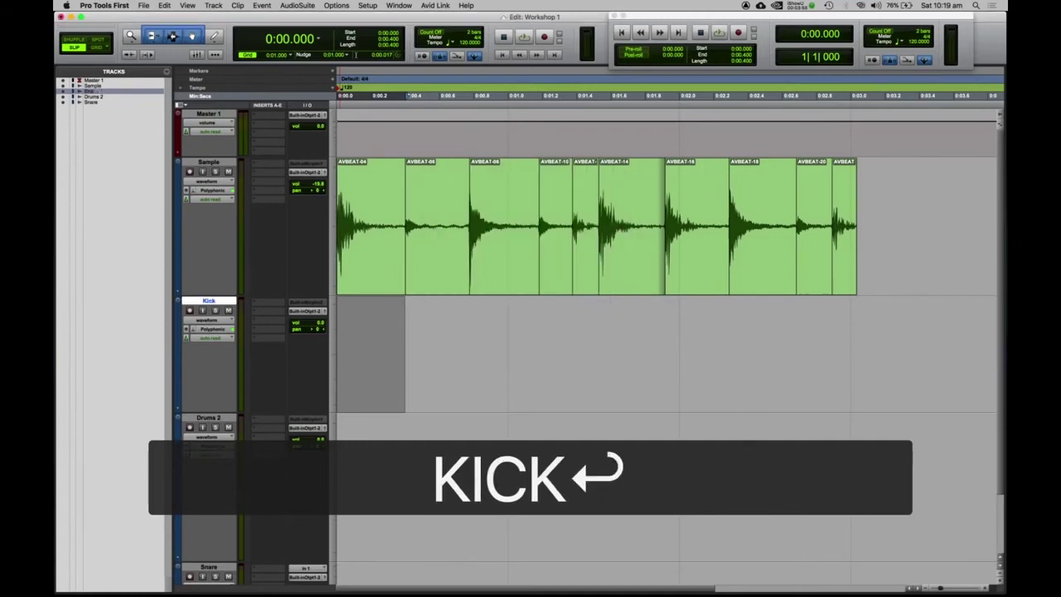
- Rename the Drums 2 track as Hats
double_click(208, 417)
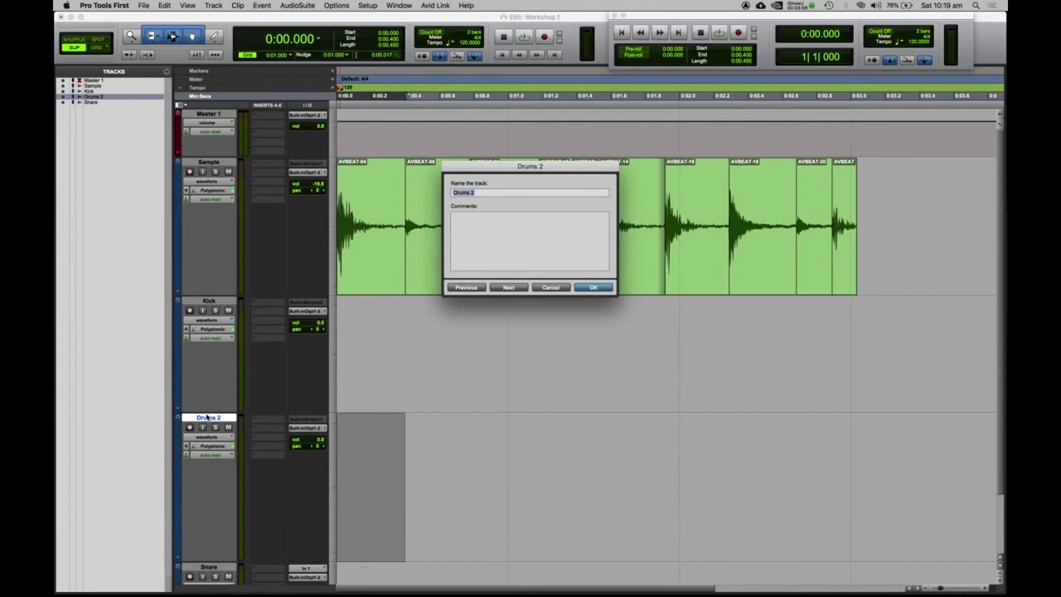
text(Hats)
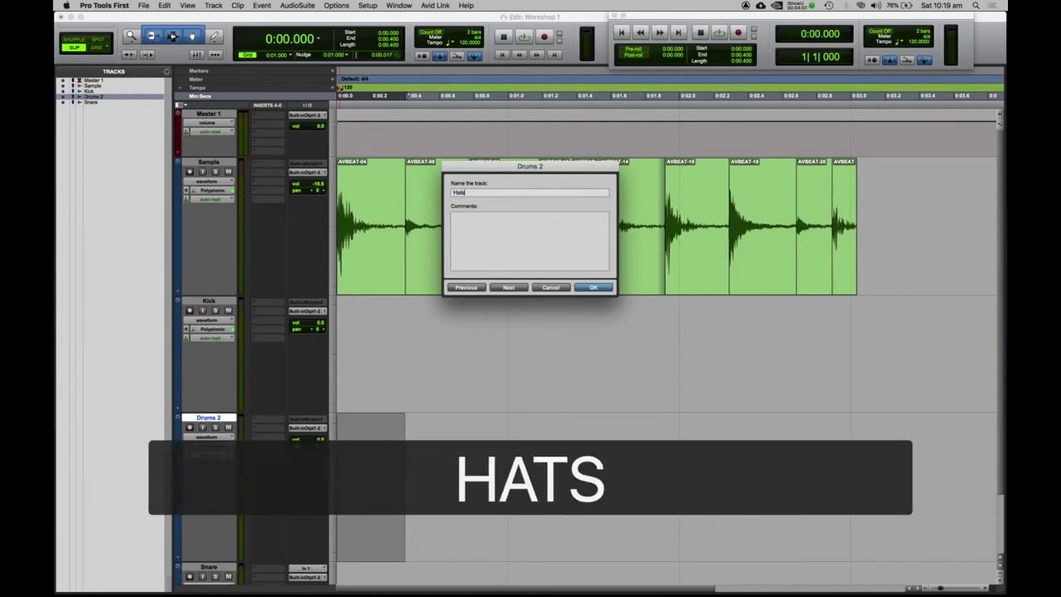
key(Return)
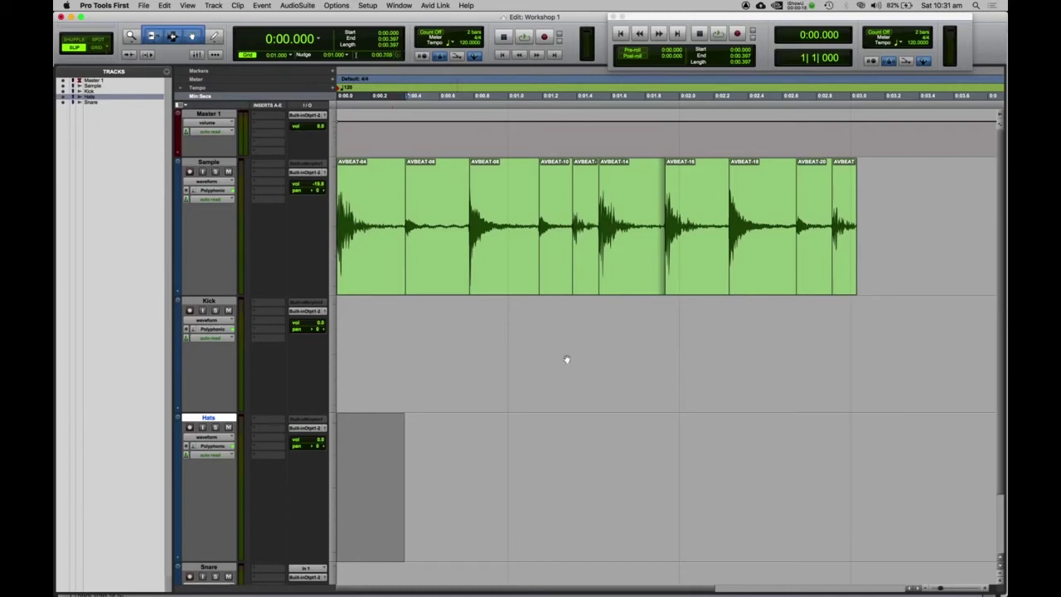
- Place the edit cursor freely at several points along the empty Kick track and select a range about 1.6 seconds long
click(365, 325)
click(359, 329)
click(402, 329)
click(436, 329)
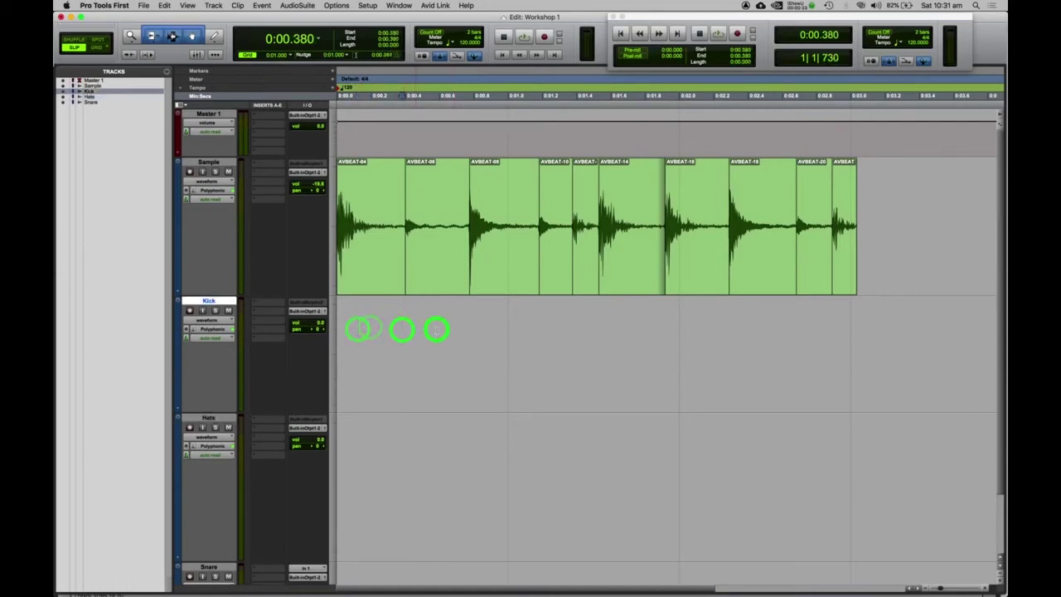
click(476, 329)
click(503, 329)
drag(582, 330, 361, 344)
drag(474, 337, 749, 336)
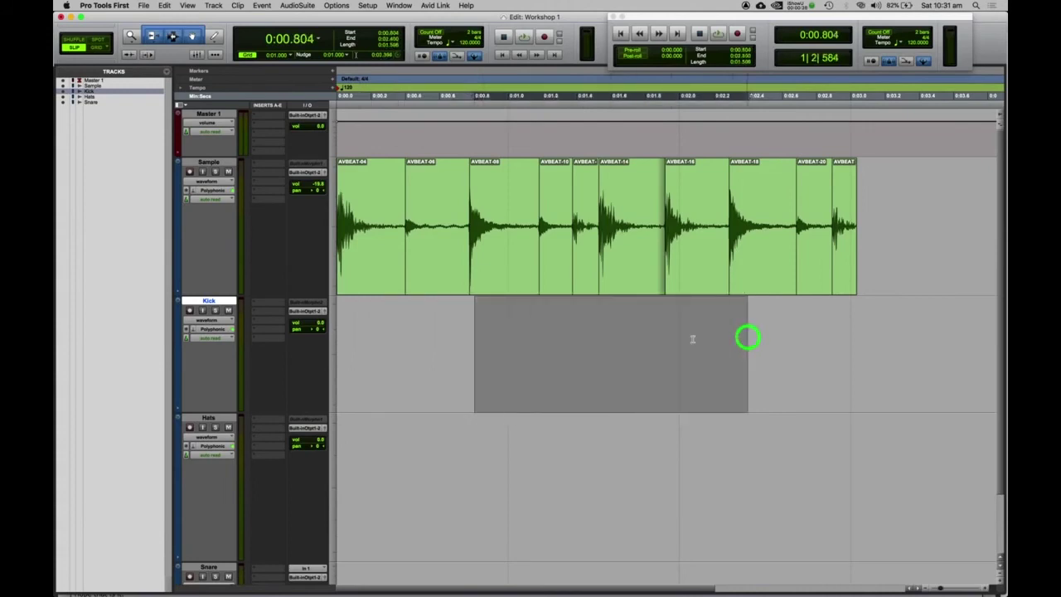
click(643, 336)
- Switch the edit mode to Grid and place the cursor on the 1, 2 and 3 second grid lines of the Kick track
click(97, 46)
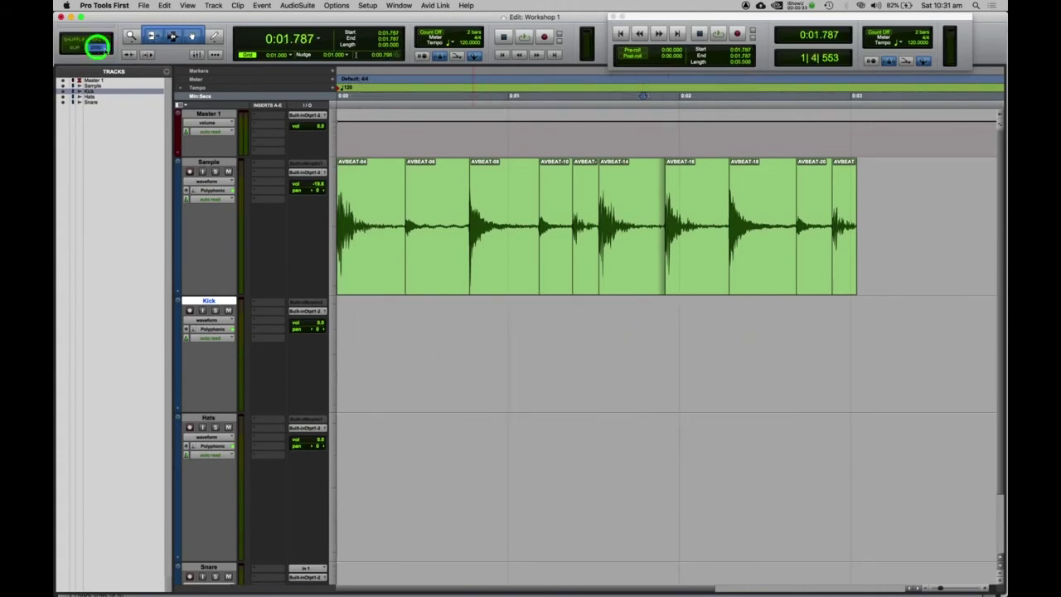
click(658, 314)
click(516, 325)
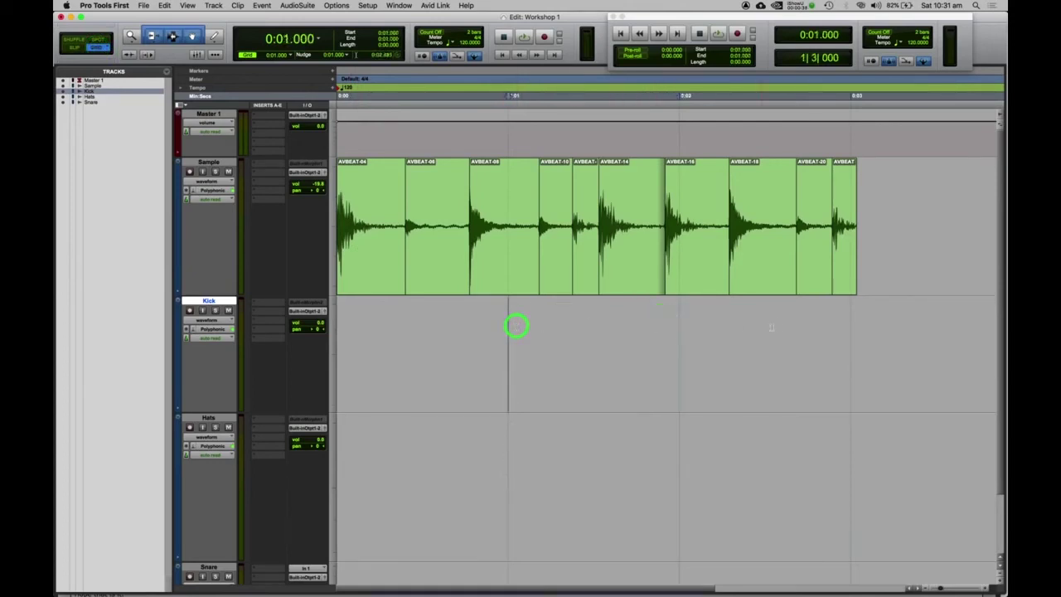
click(835, 325)
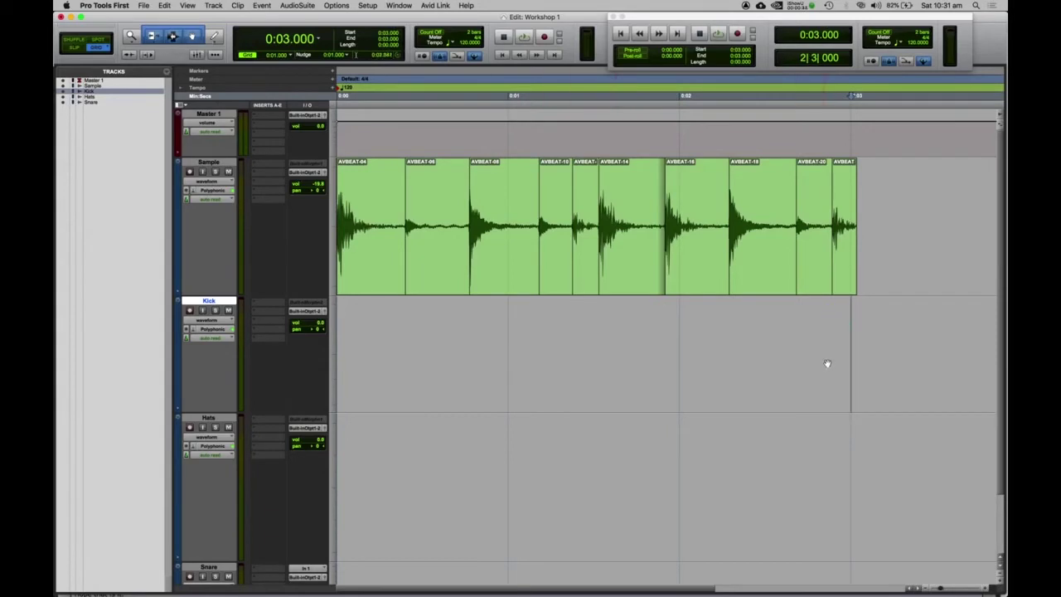
click(661, 332)
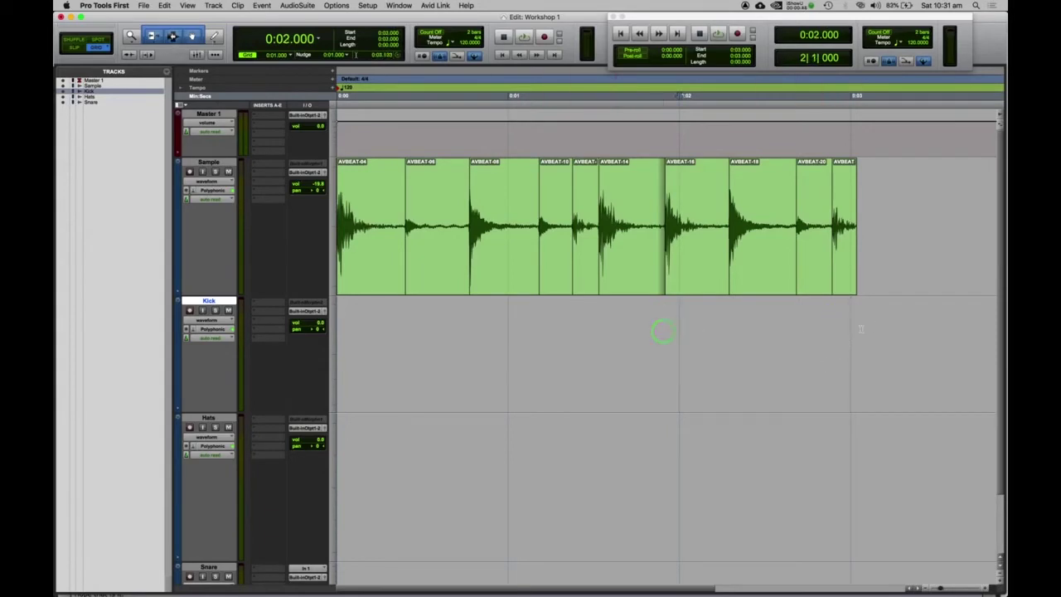
click(856, 329)
click(678, 329)
click(508, 329)
- Change the main time scale to Bars|Beats
click(318, 39)
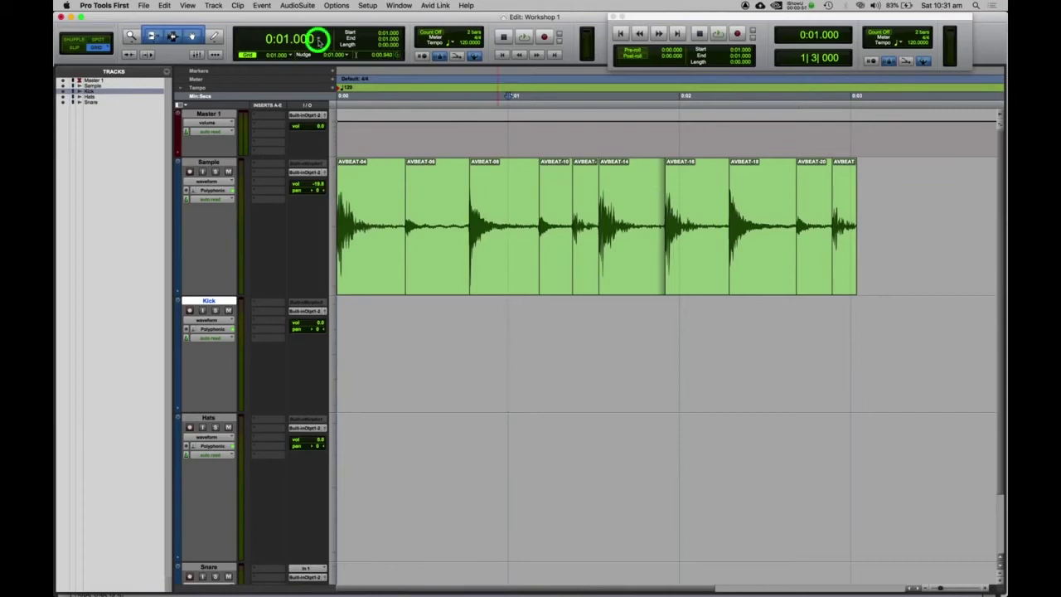
click(331, 39)
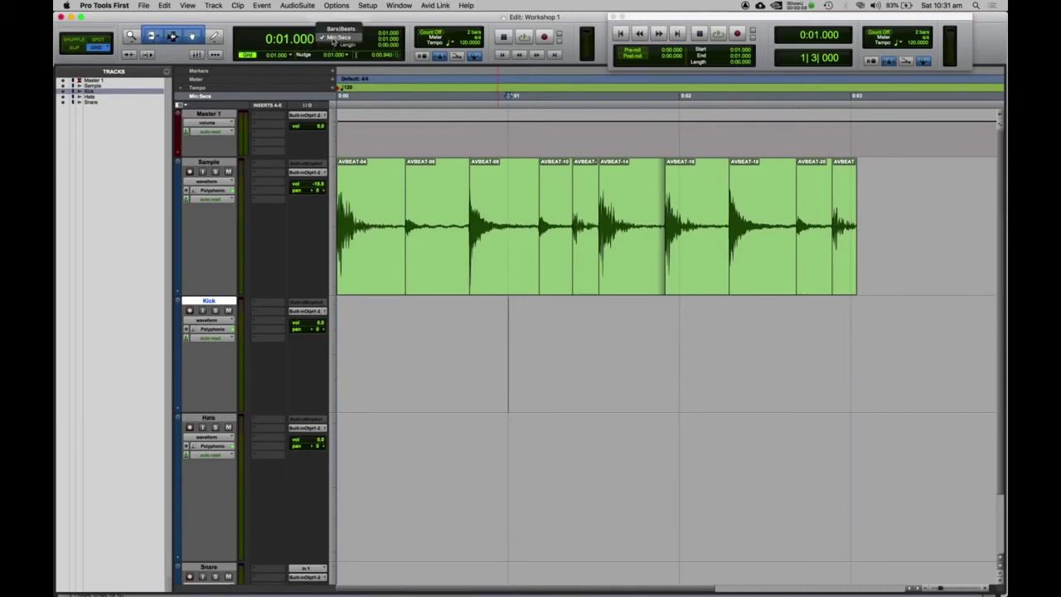
click(340, 29)
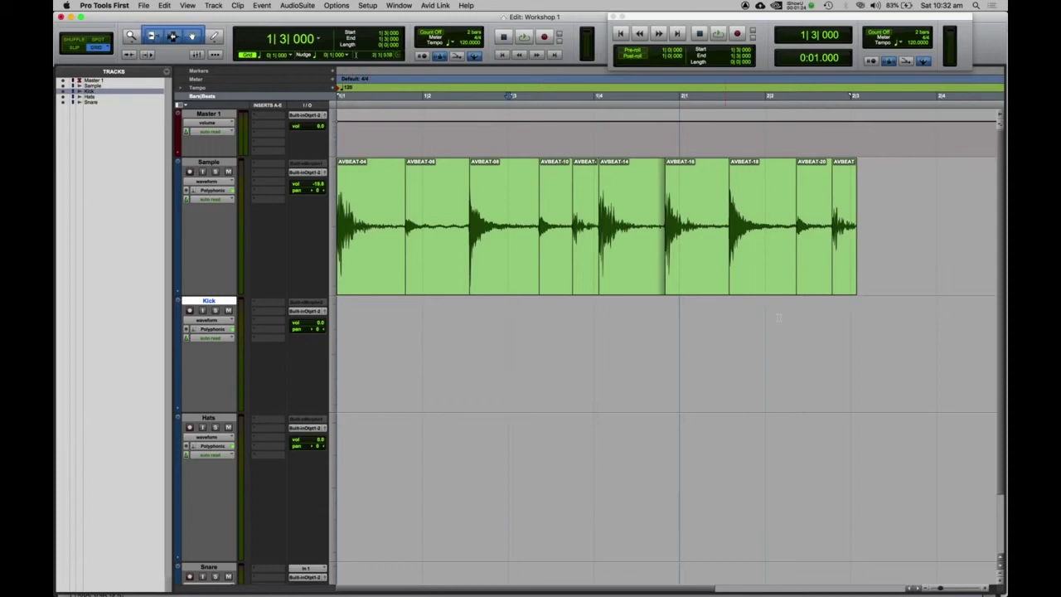
key(super+bracketleft)
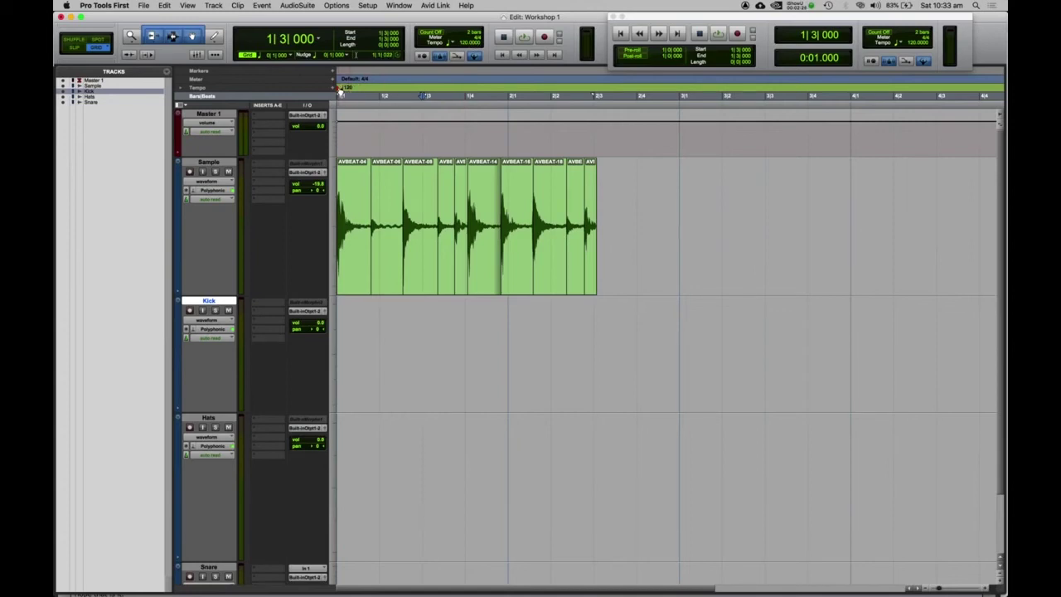
click(338, 88)
click(338, 88)
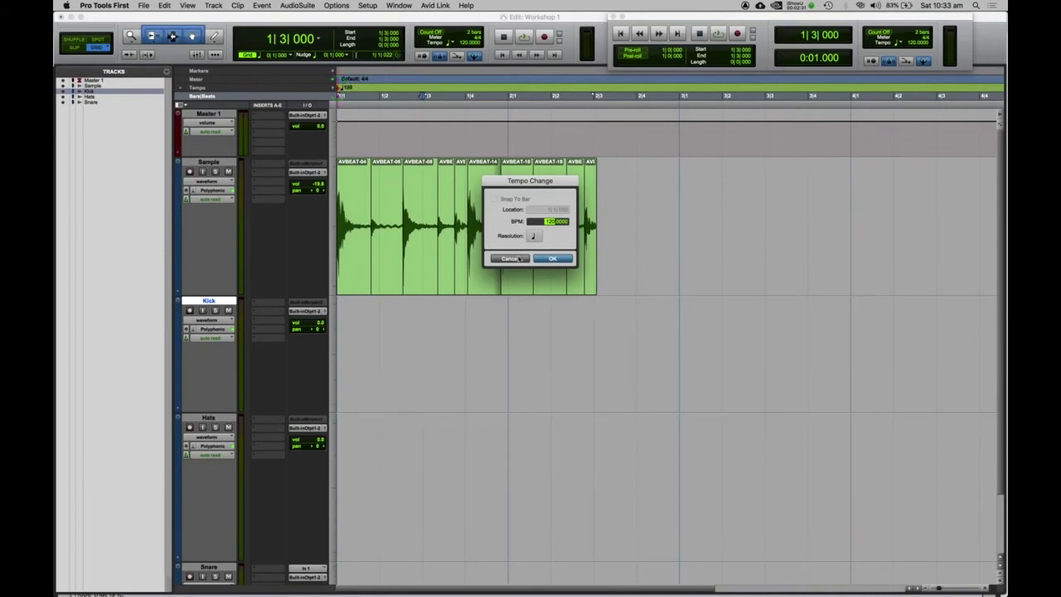
click(515, 259)
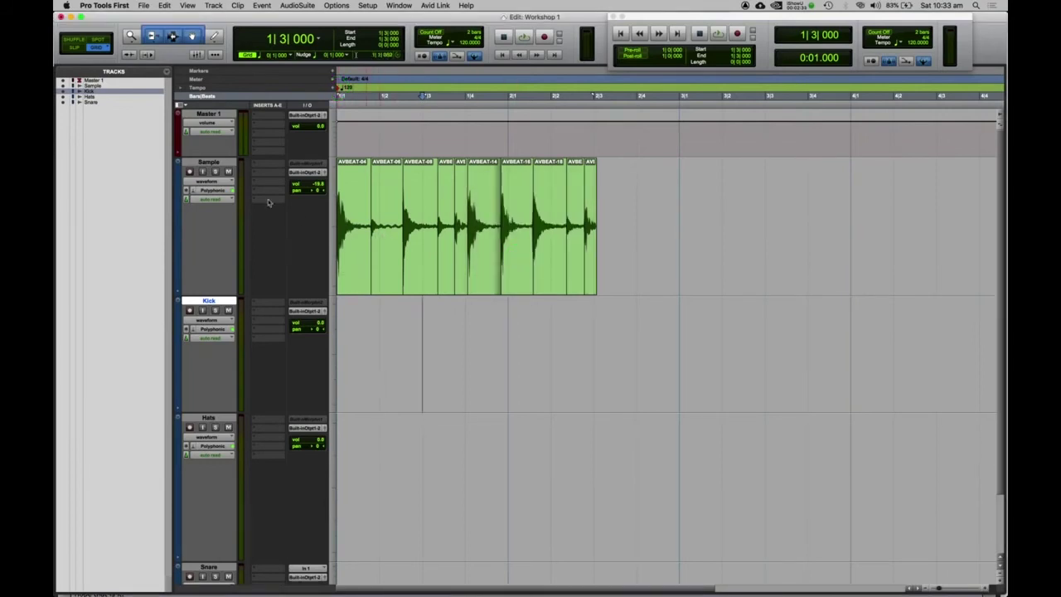
- Try a session tempo of 100 BPM with the Sample track's timebase on Ticks, and undo the tempo change
click(188, 200)
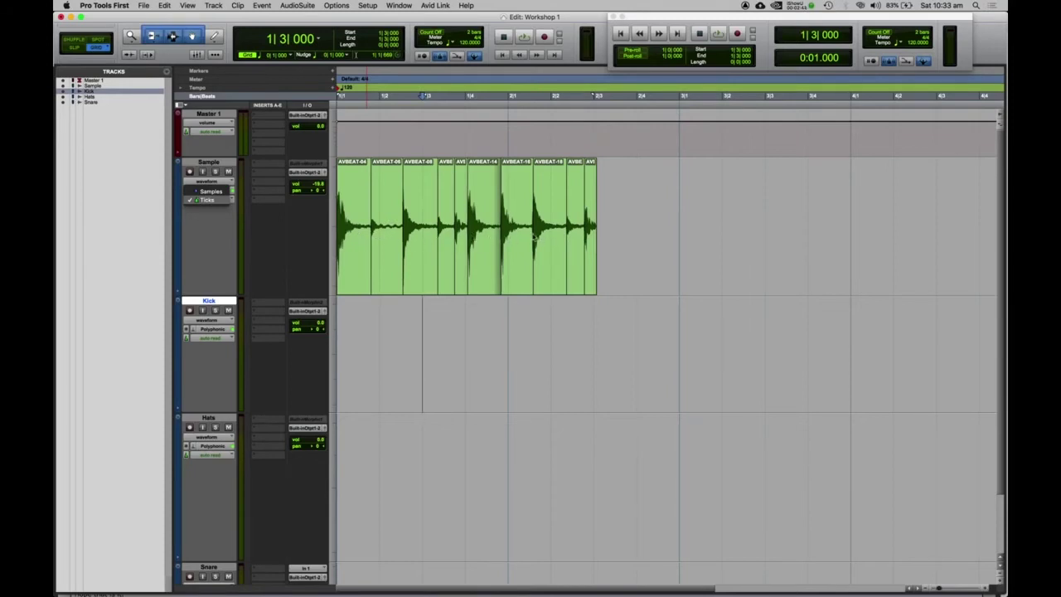
click(217, 236)
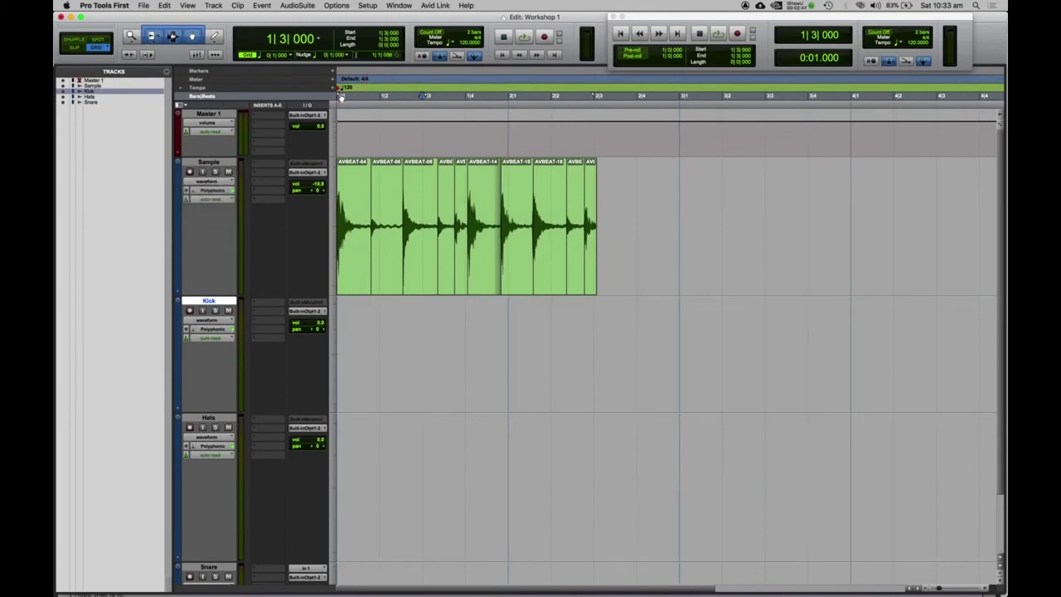
click(461, 41)
text(100)
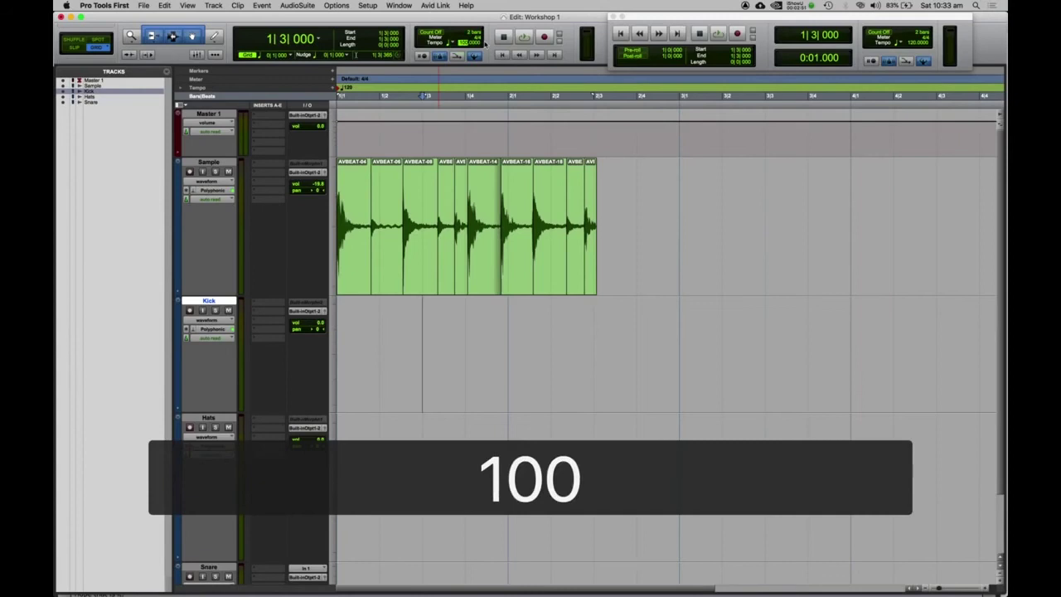
key(Return)
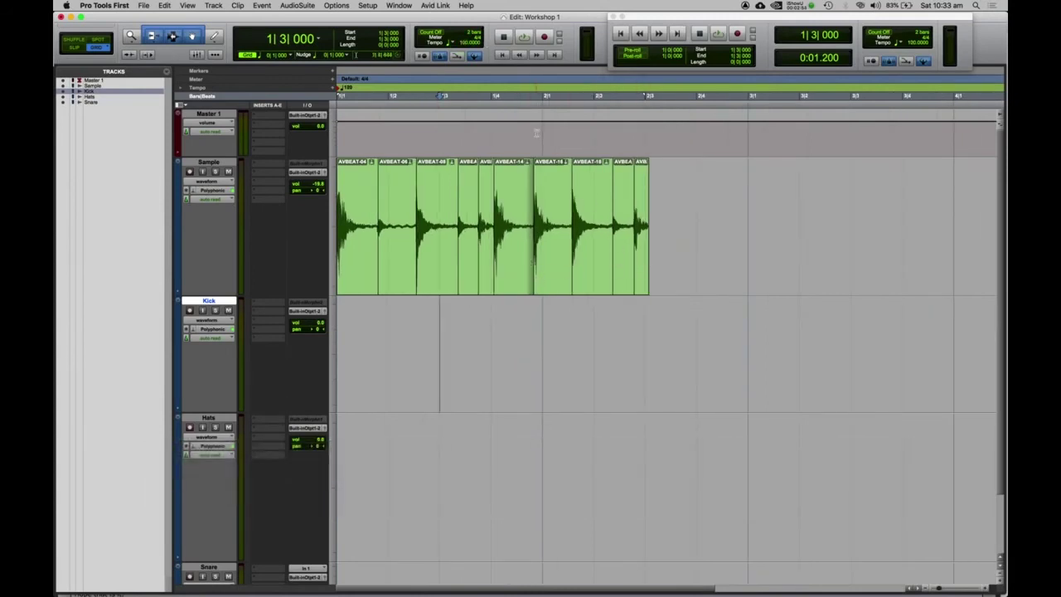
key(cmd+z)
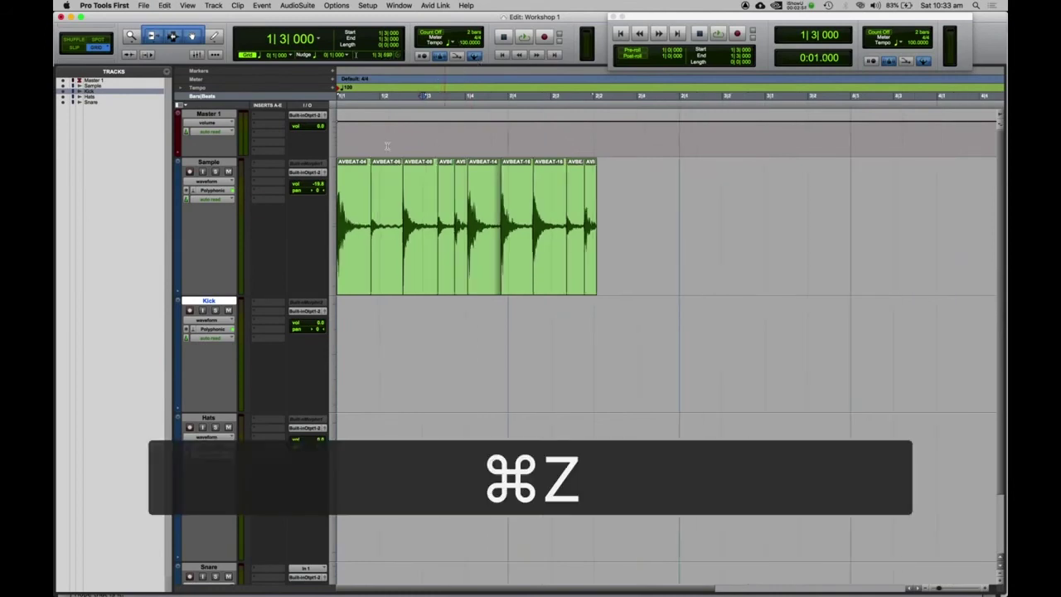
- Set the Sample track's timebase to Samples and the session tempo to 100 BPM
click(187, 199)
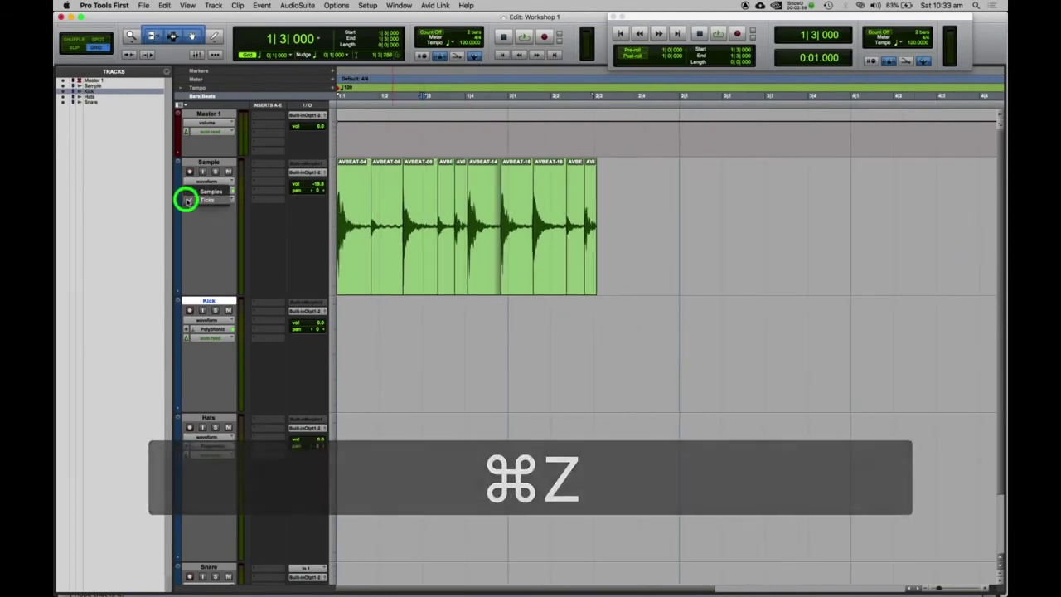
click(189, 200)
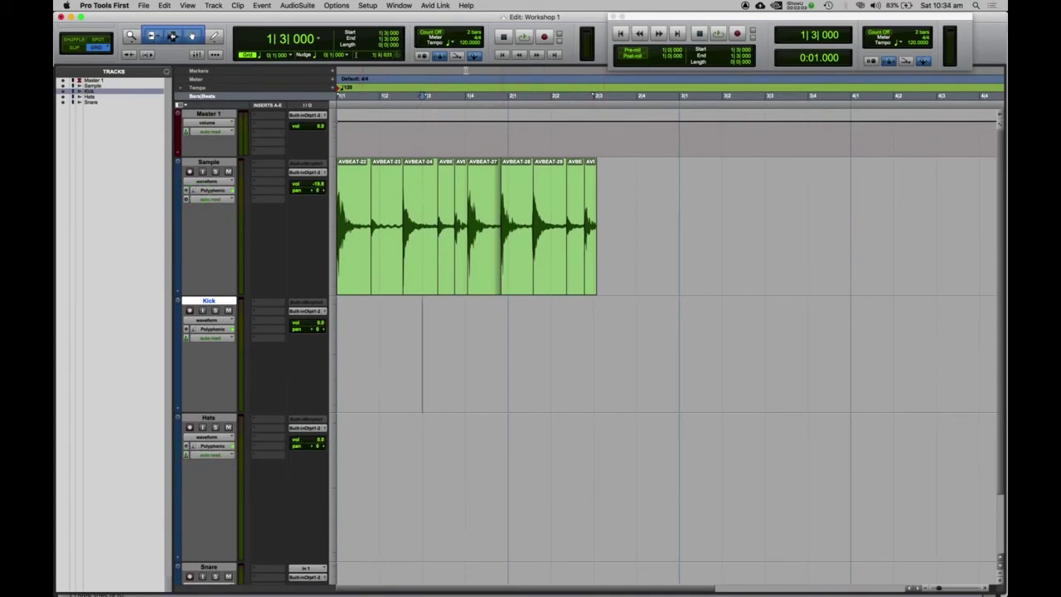
click(463, 43)
text(100)
key(Return)
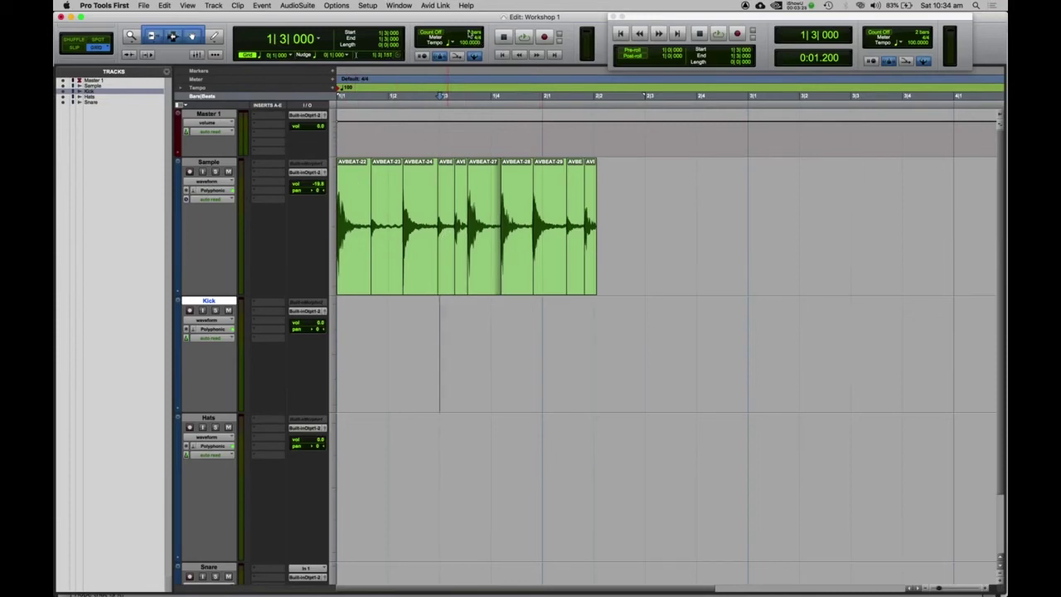
- Try session tempos of 90 and 85 BPM to bring the bar 2 line closer to the end of the sample
double_click(340, 88)
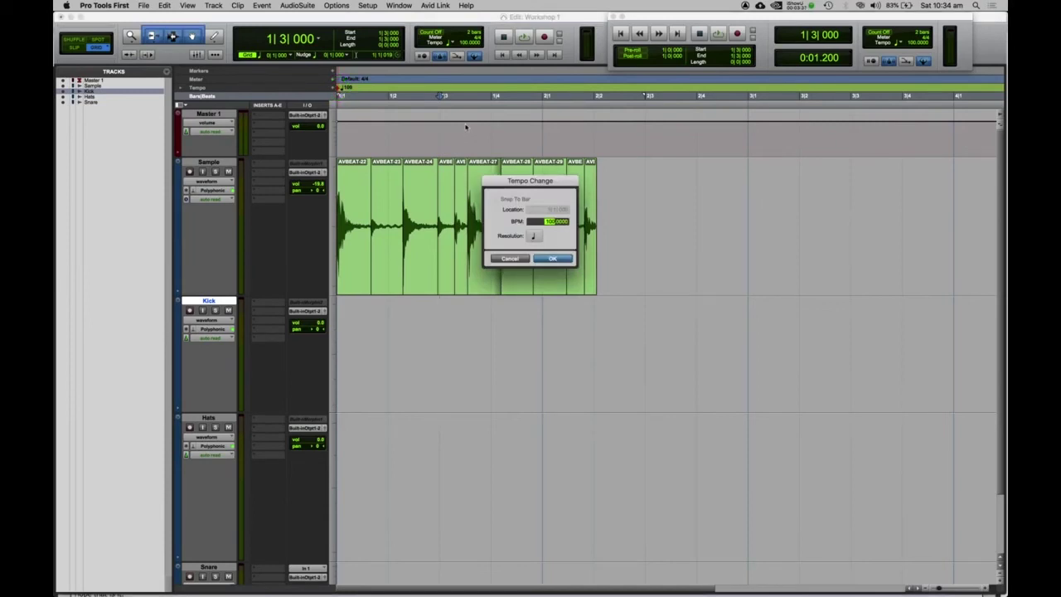
text(90)
key(Return)
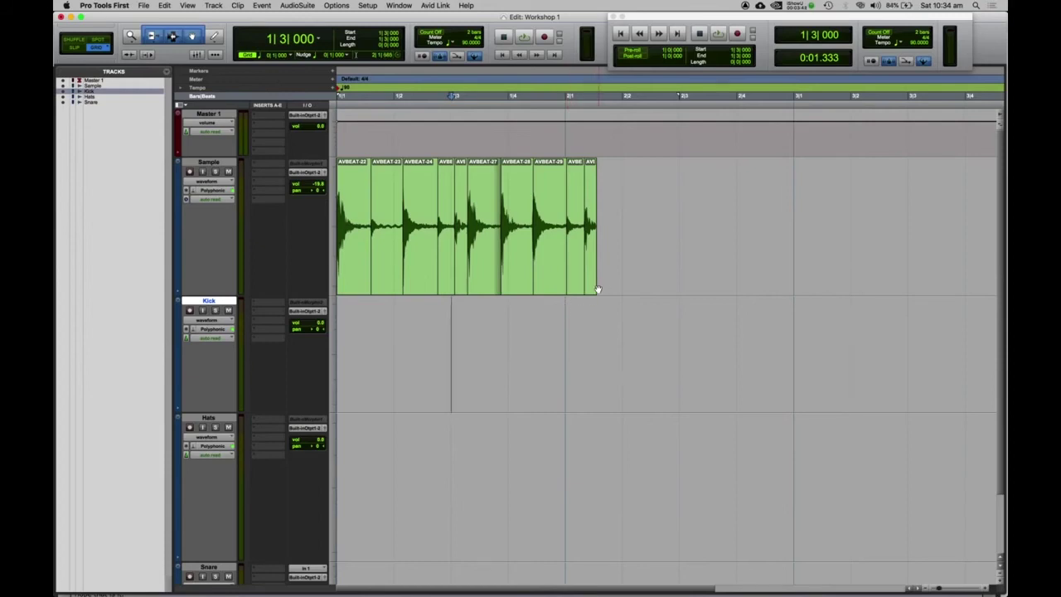
click(469, 42)
text(85)
key(Return)
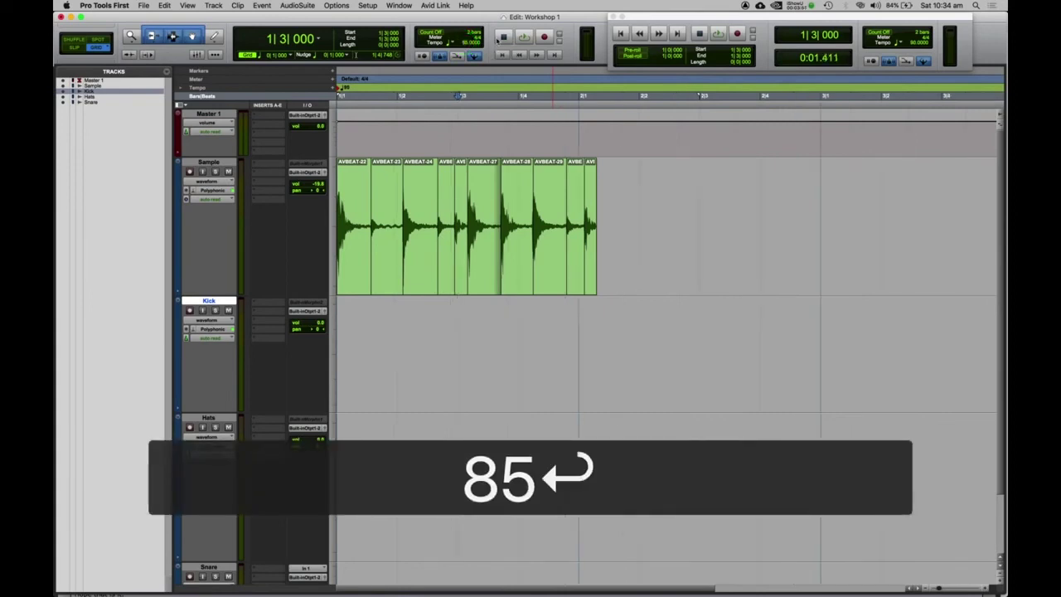
- Try session tempos of 80 and 78 BPM to line up bar 2 with the end of the sample
click(465, 43)
text(80)
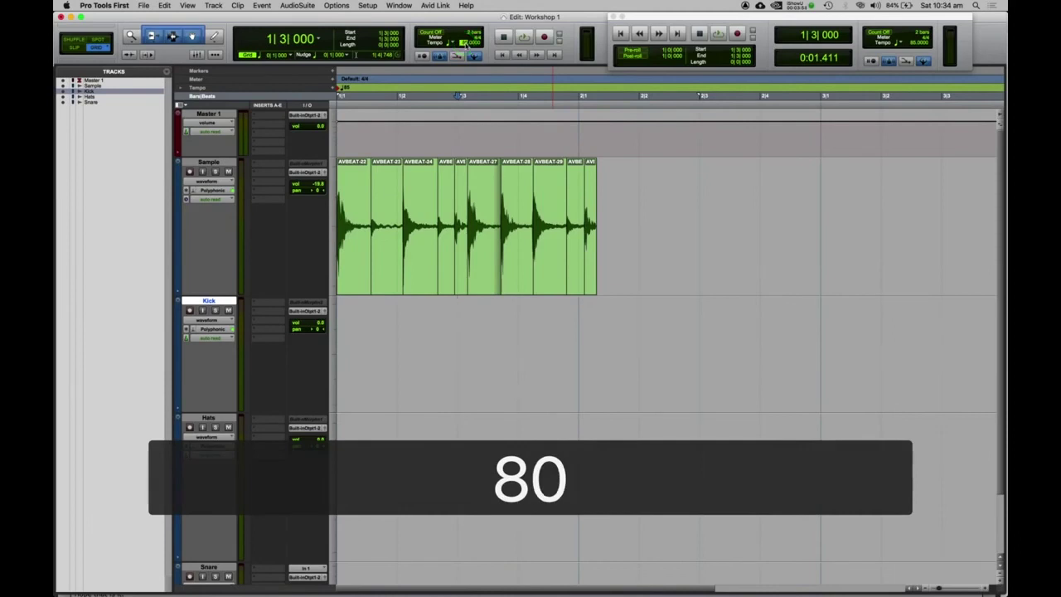
key(Return)
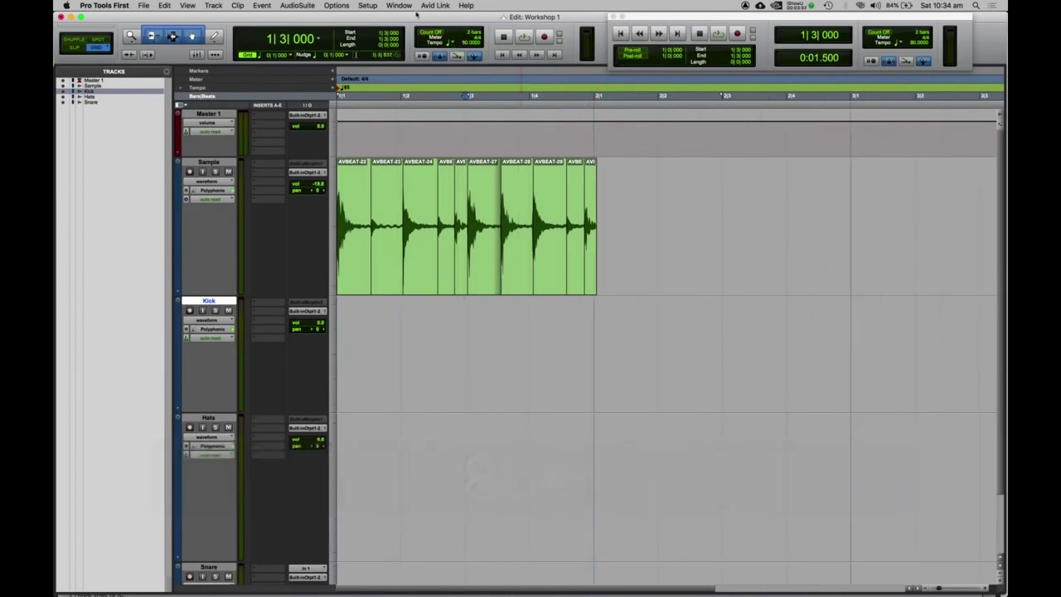
text(78)
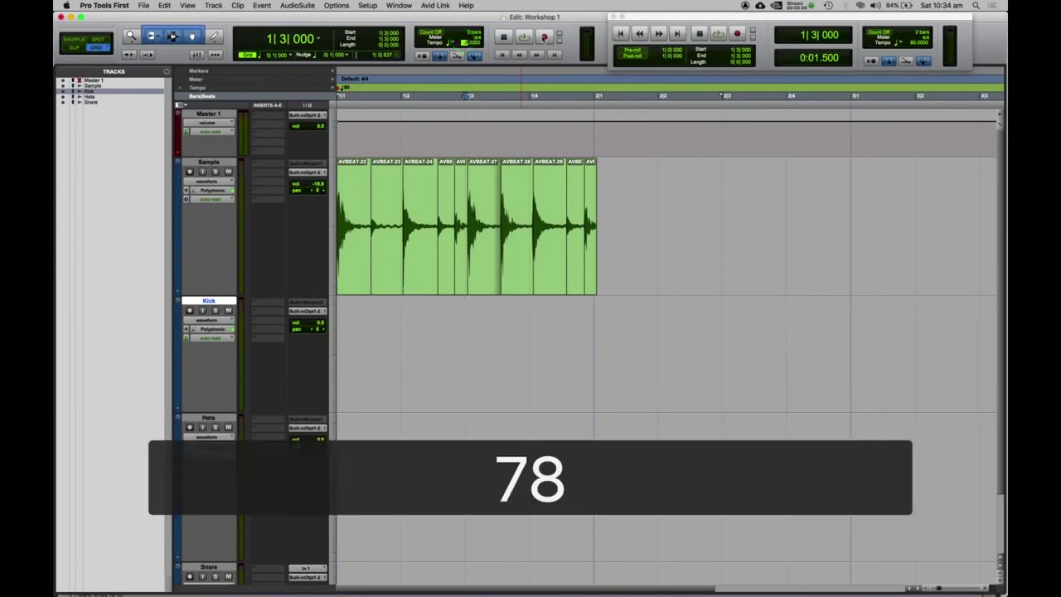
key(Return)
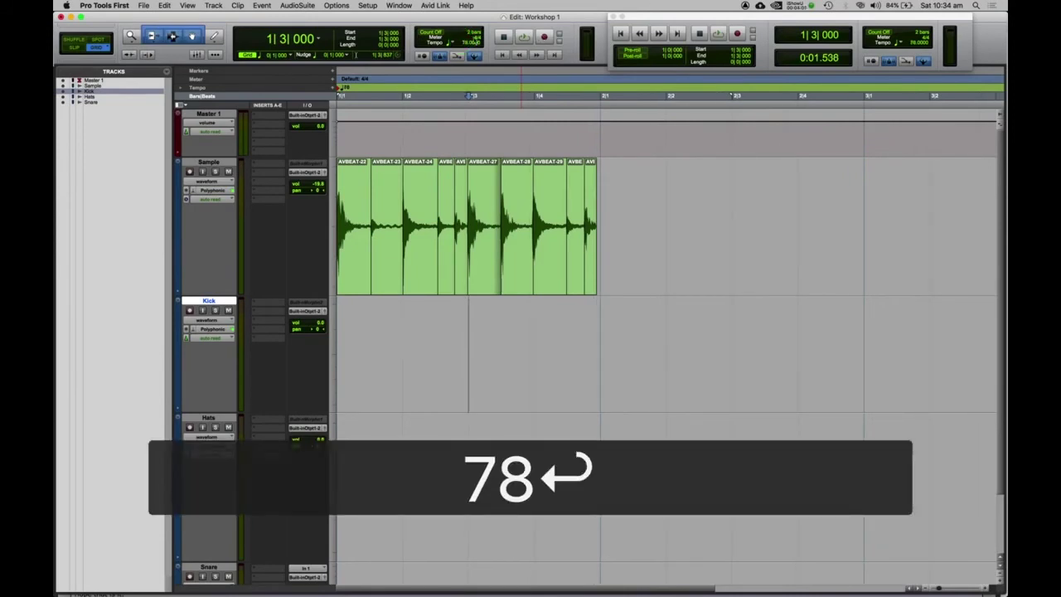
- Set the session tempo to 79 BPM
click(464, 41)
text(79)
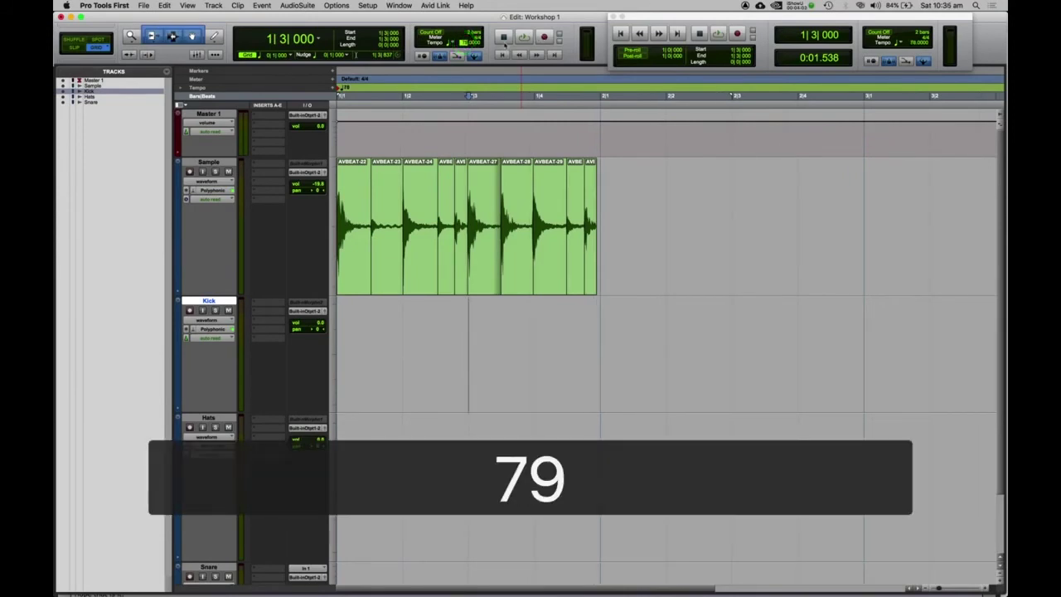
key(Return)
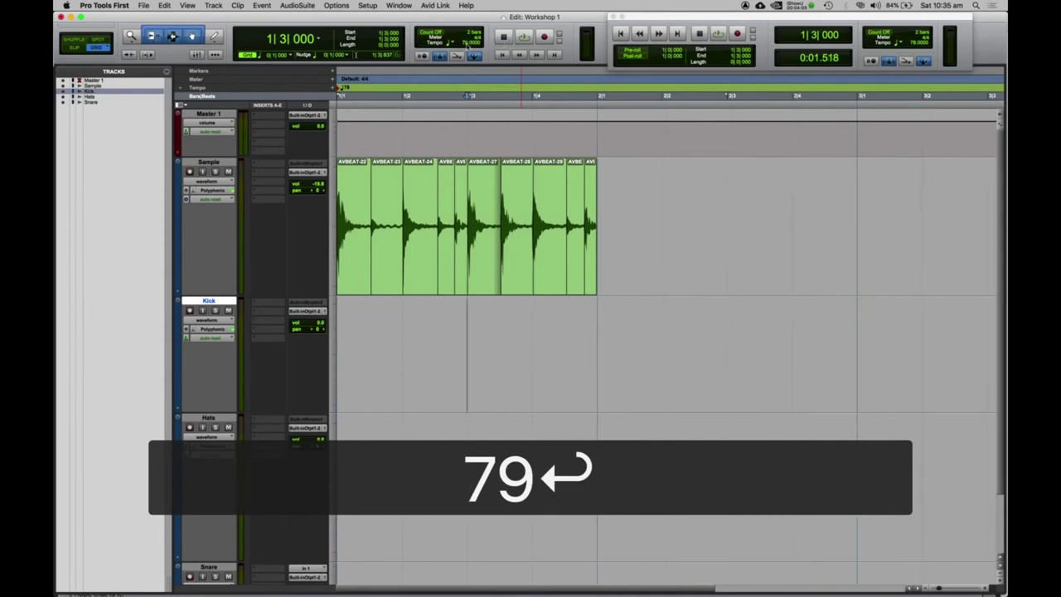
- Examine the last clip's end against the bar 2 line up close and fine-tune the session tempo to 79.5 BPM
click(591, 270)
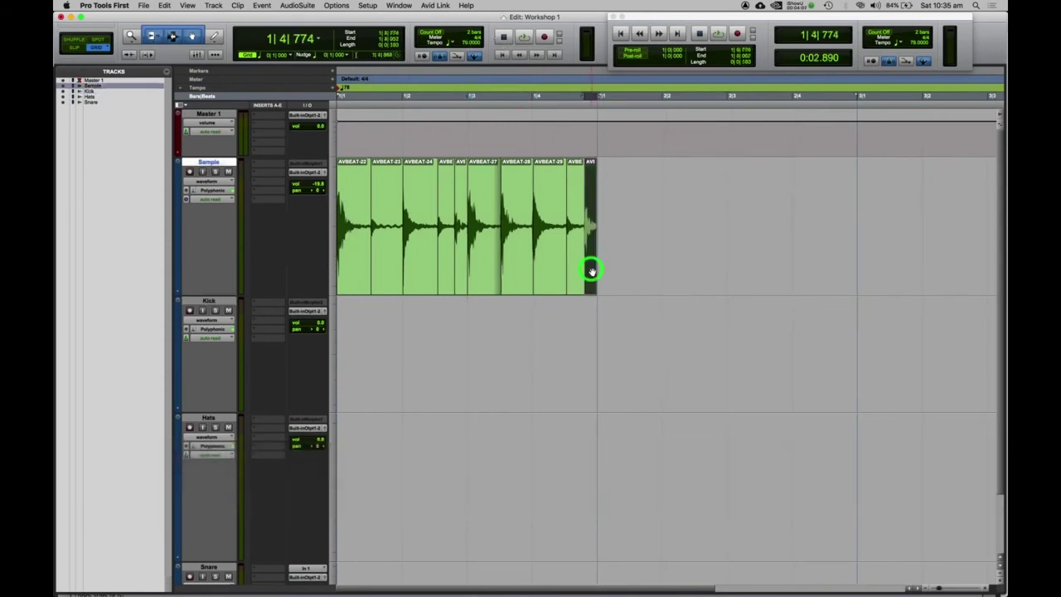
key(r)
key(r)
key(t)
key(t)
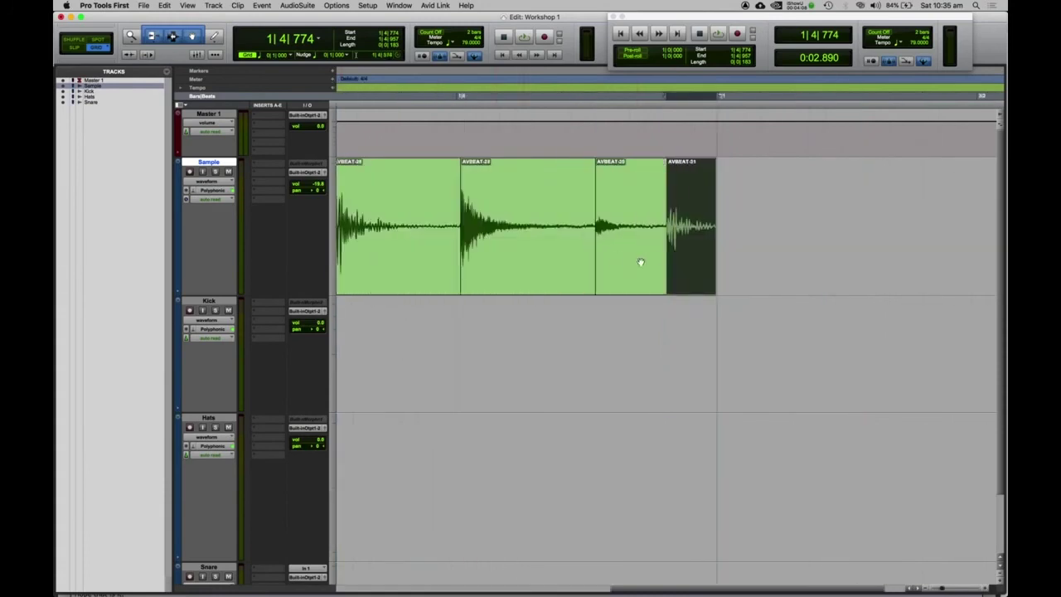
key(t)
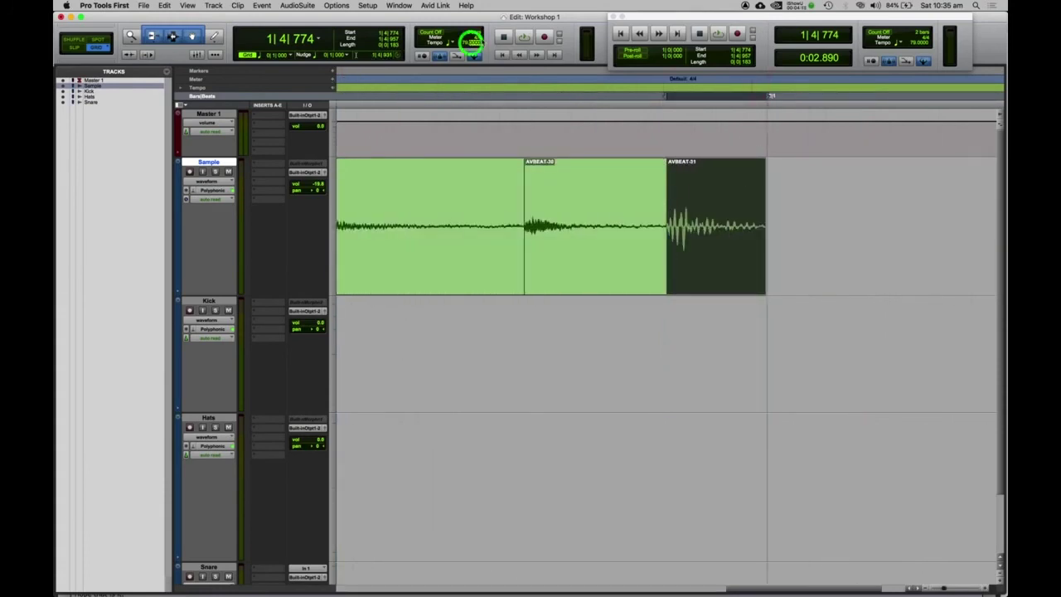
key(5)
key(Return)
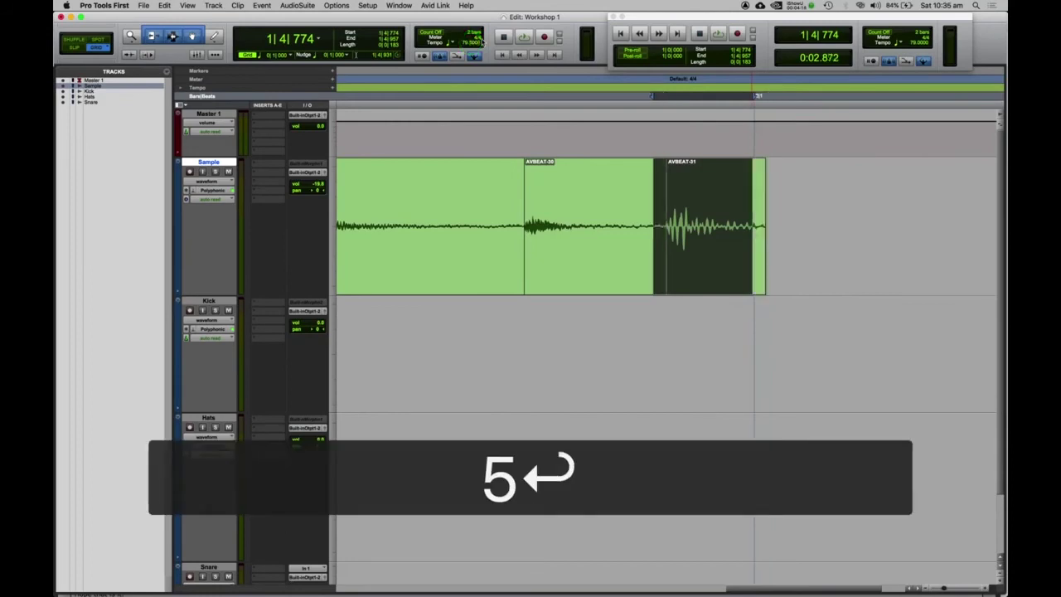
- Select the last clip of the Sample track and check the whole beat against the bar lines
click(741, 272)
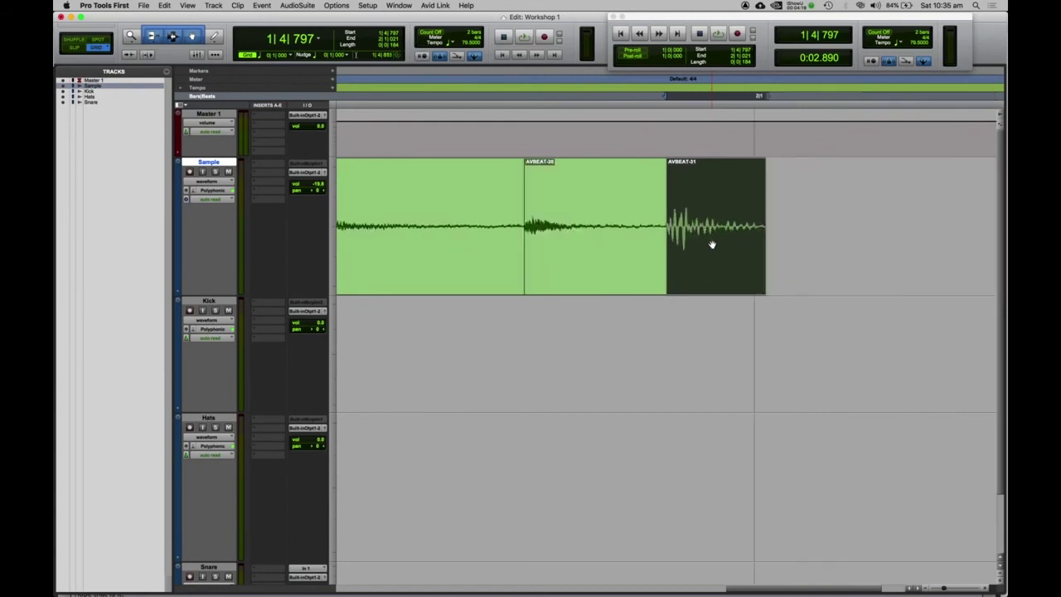
key(super+bracketleft)
key(super+bracketleft)
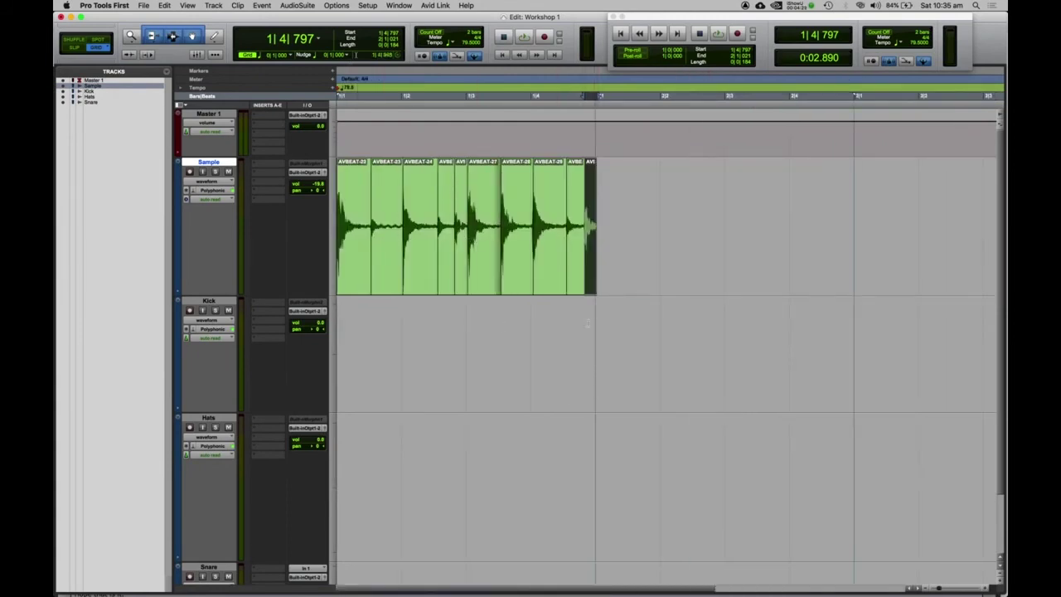
- Set the grid to 1 bar and select the whole of bar 1 on the Kick track
drag(398, 326, 476, 331)
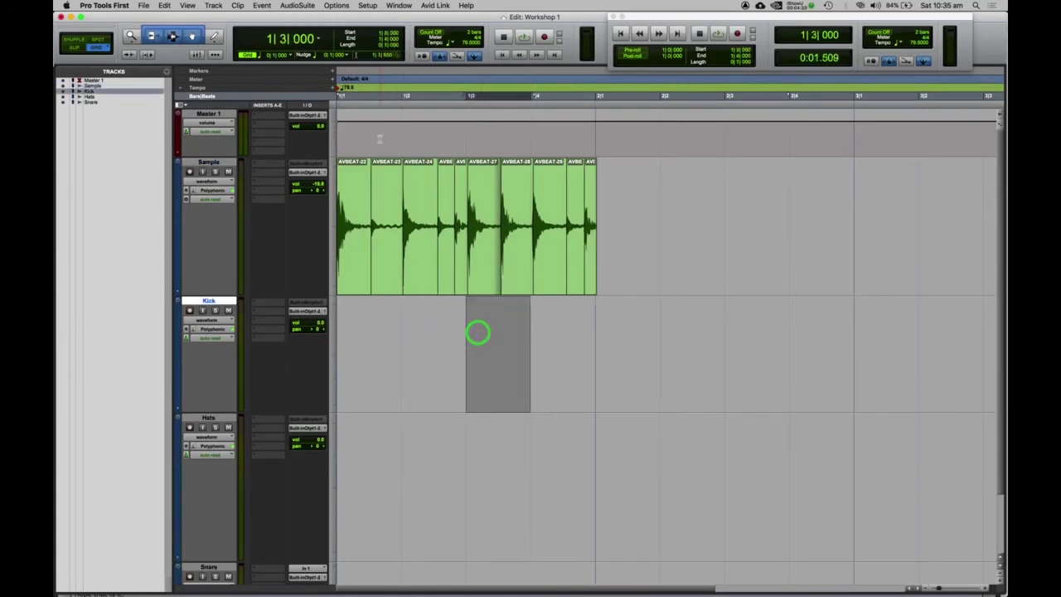
click(290, 56)
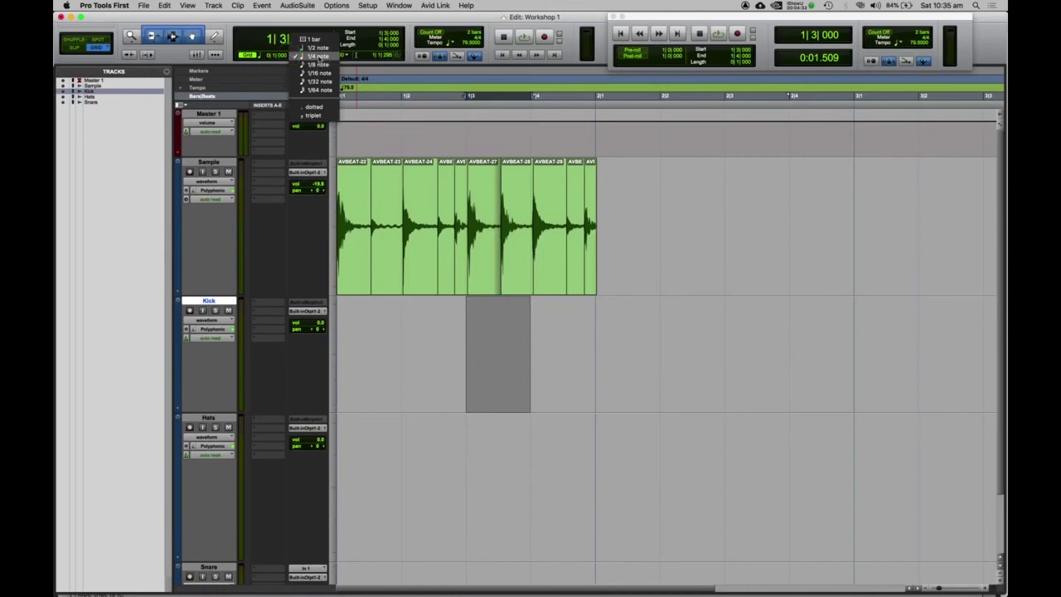
click(313, 39)
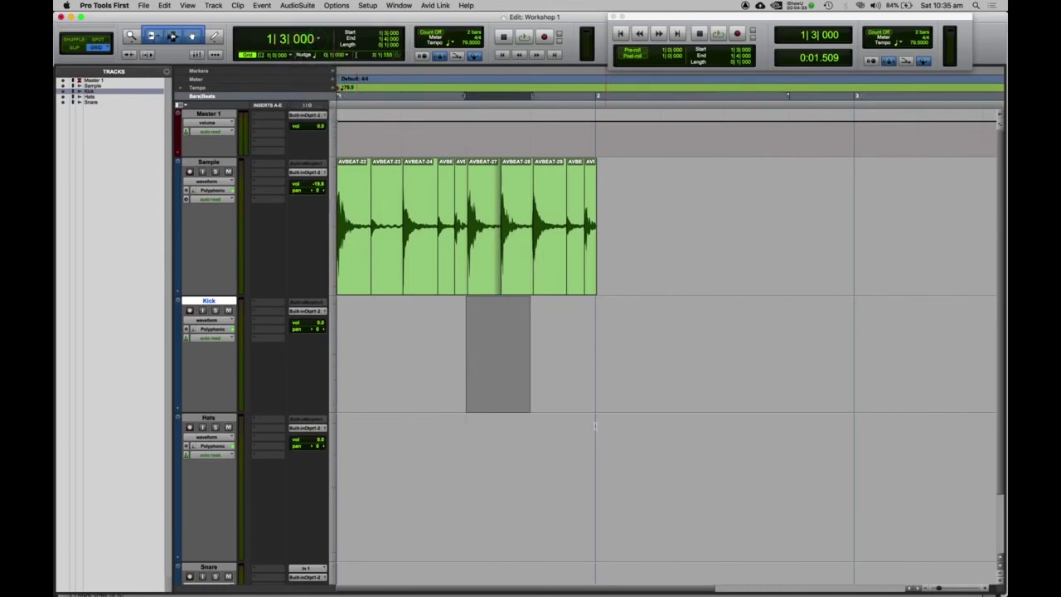
click(588, 325)
drag(365, 339, 530, 334)
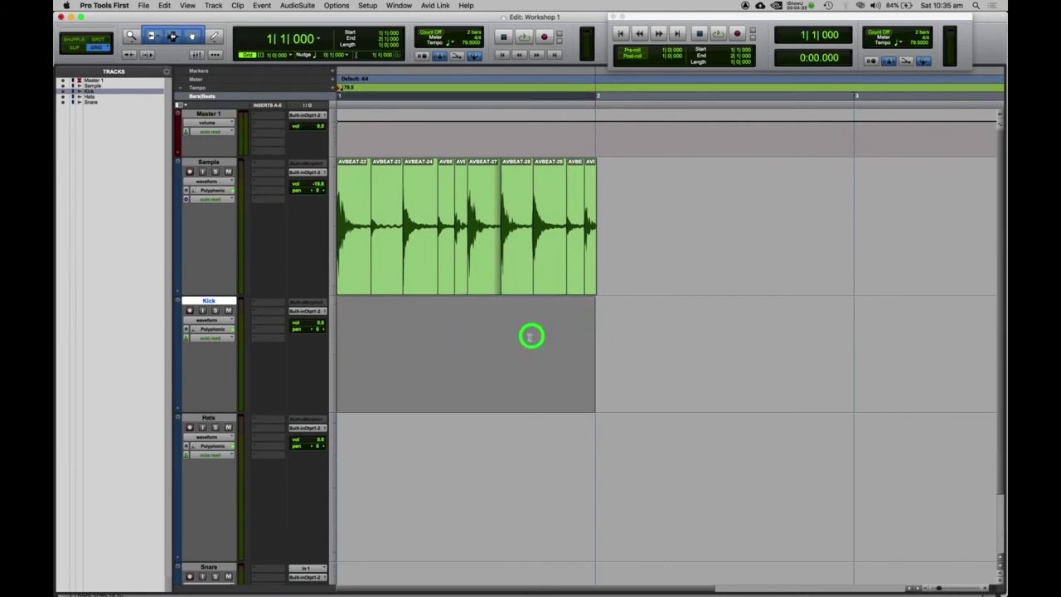
click(542, 334)
- Try a 1/4 note grid, and then set the grid value to 1/16 note
click(290, 55)
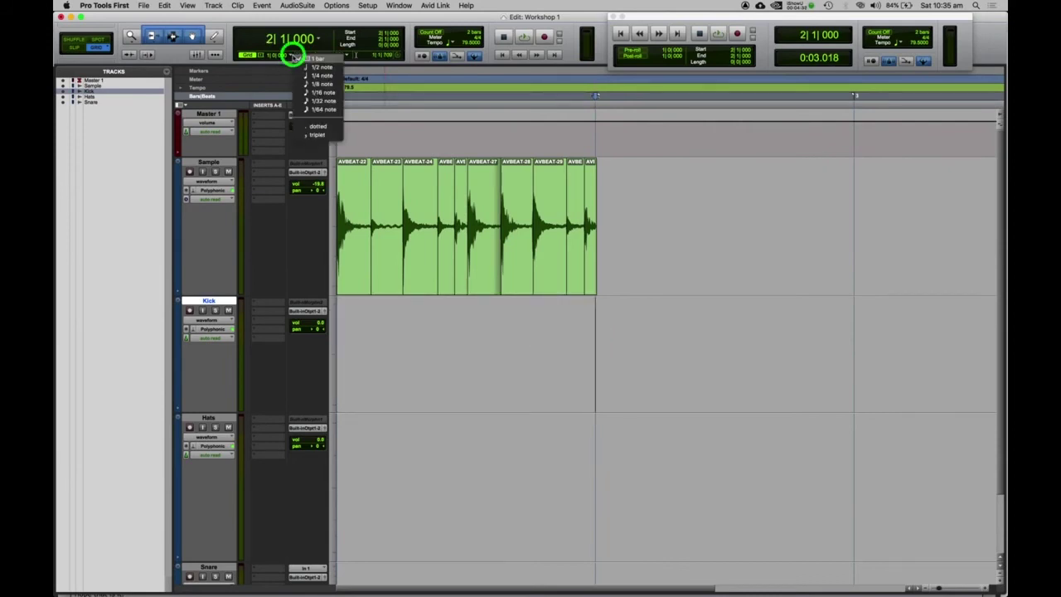
click(311, 75)
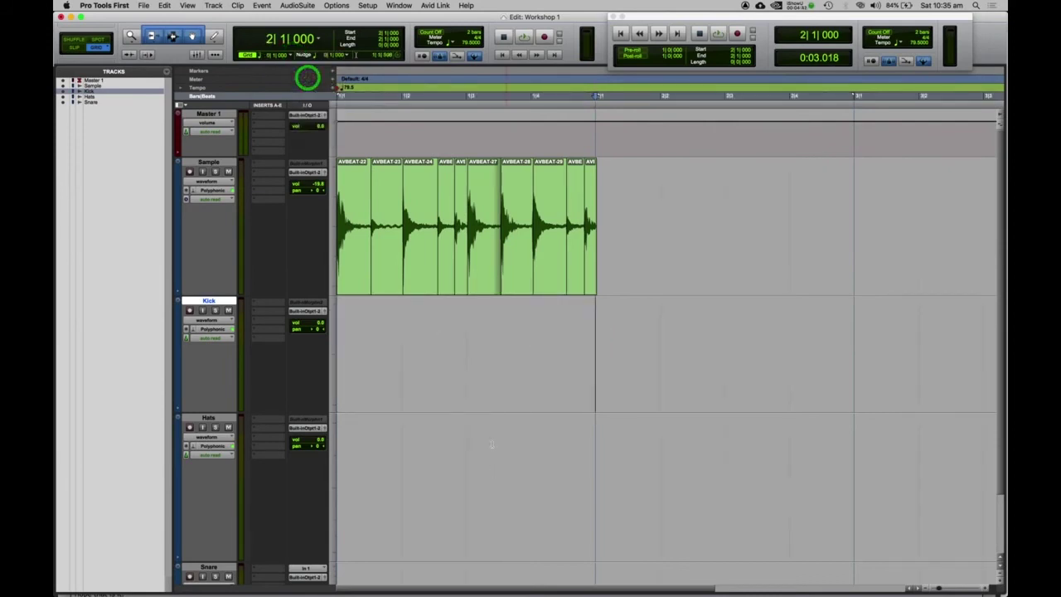
click(294, 55)
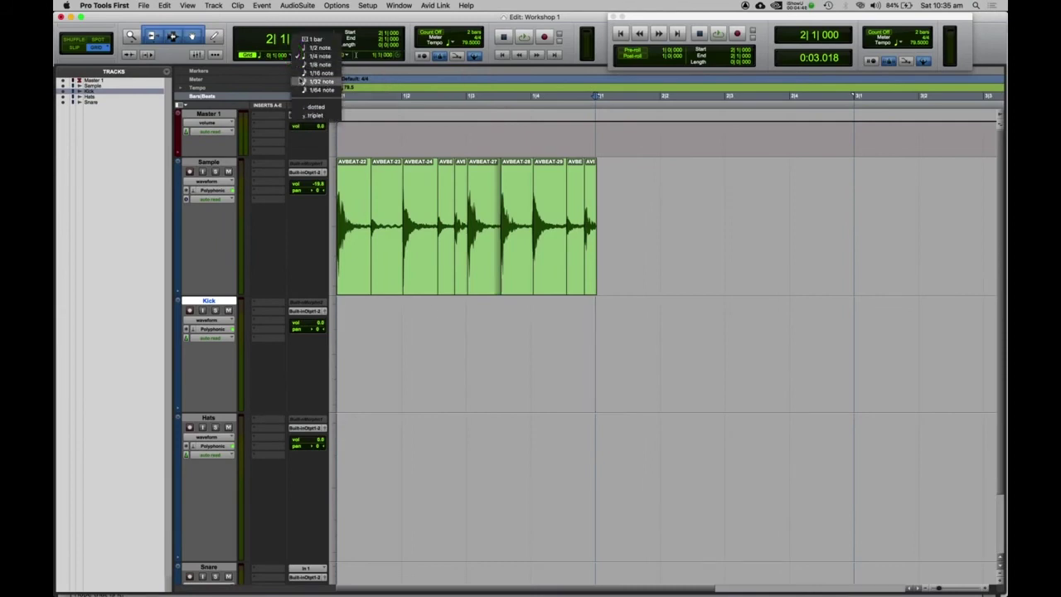
click(300, 73)
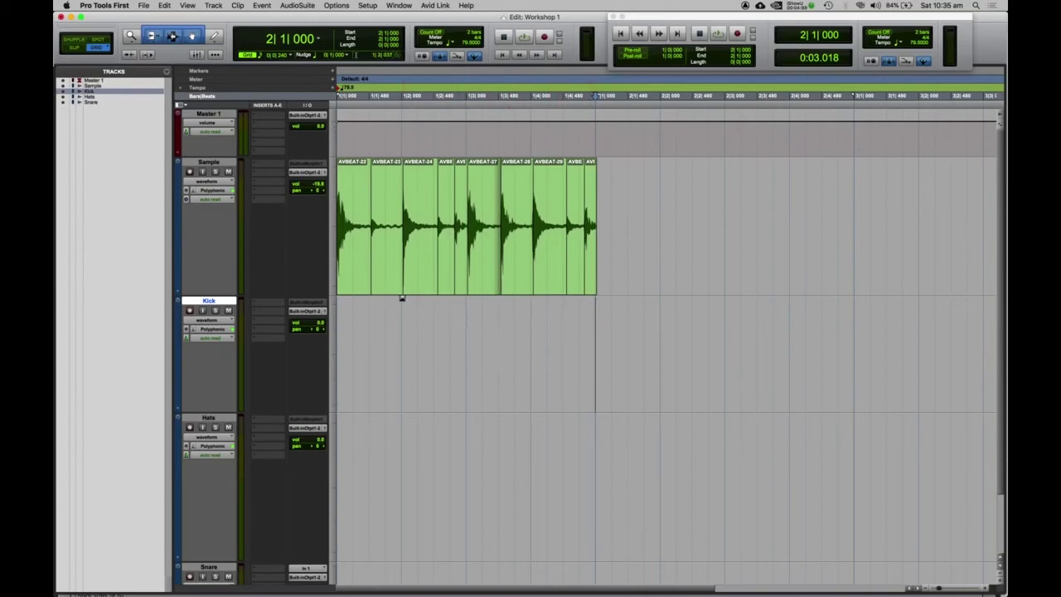
- Try moving the second Sample clip down to the Kick track and undo the move
drag(385, 282, 383, 368)
key(super+z)
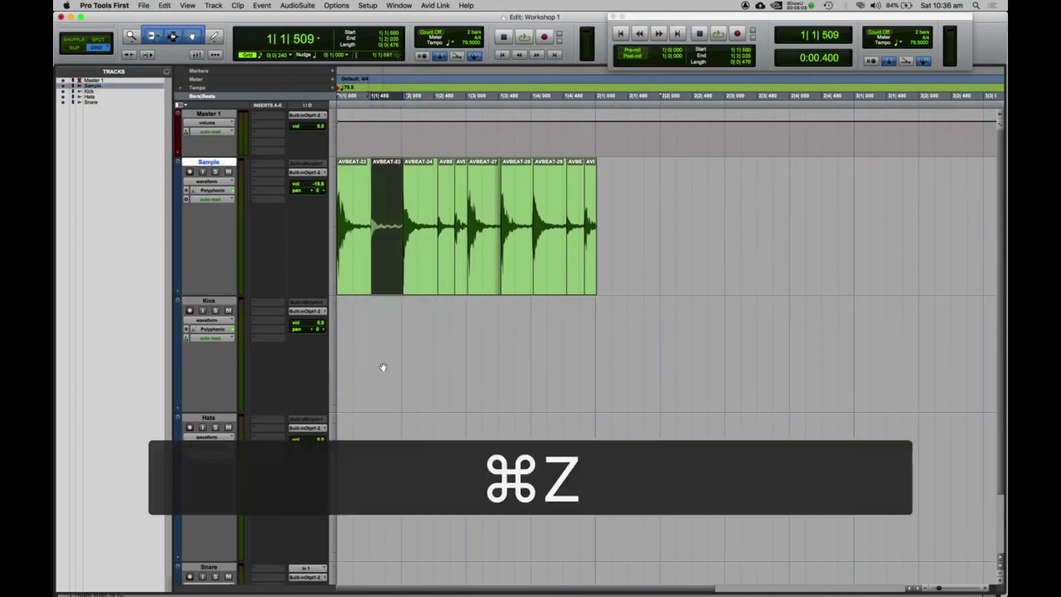
- Check the first few Sample clips and move the first one to the Kick track at the start of bar 1
click(352, 270)
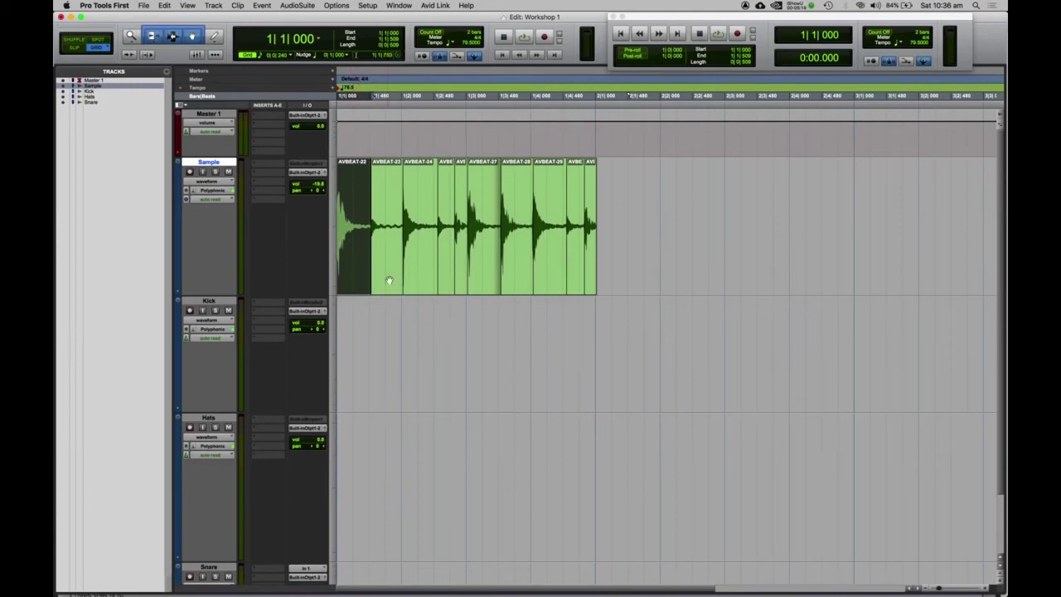
click(386, 279)
click(415, 276)
click(445, 277)
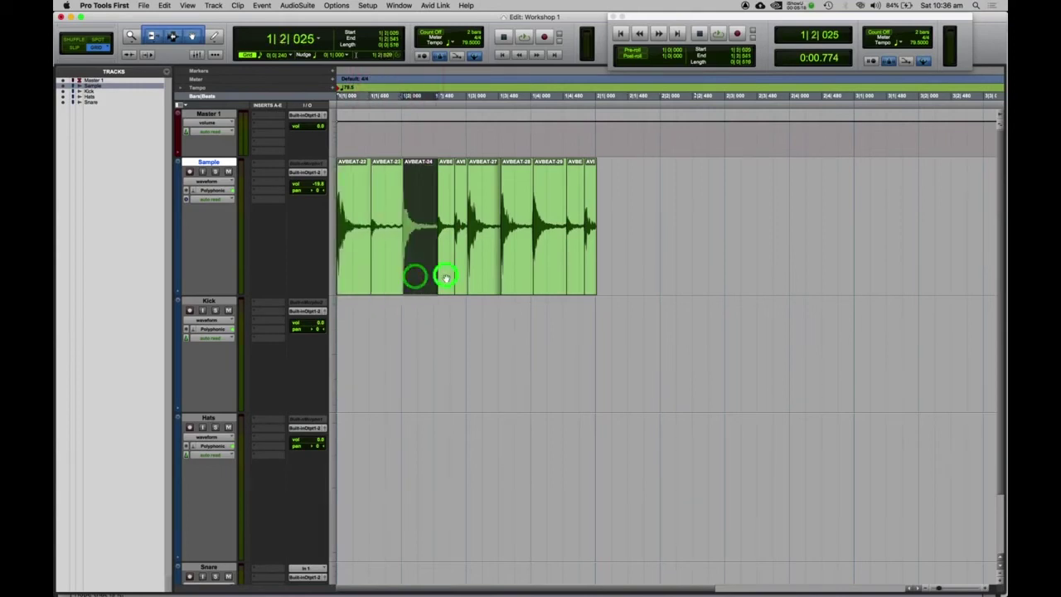
click(348, 281)
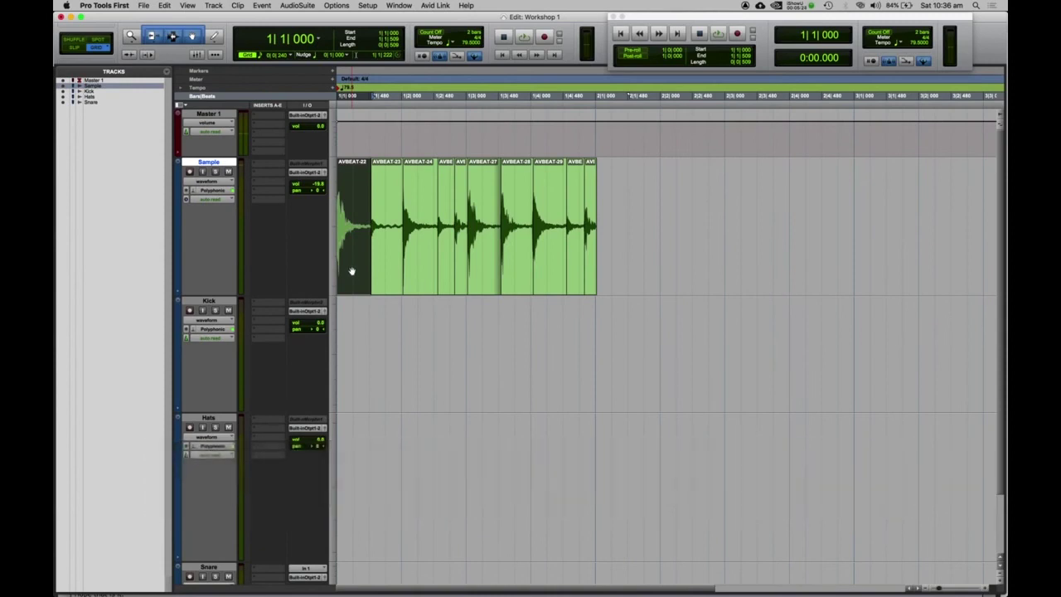
drag(351, 273, 346, 337)
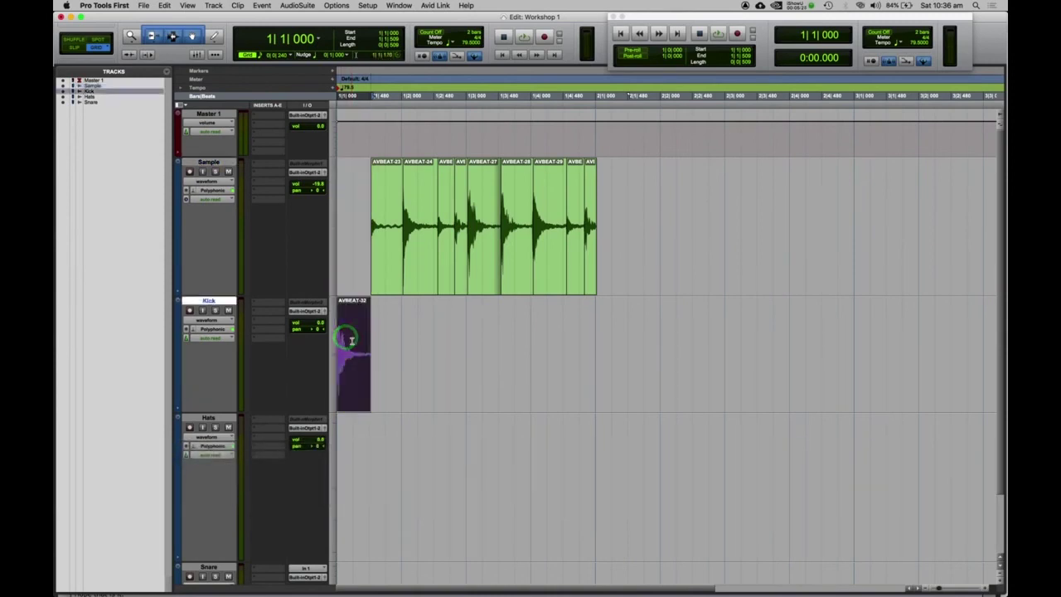
- Audition the second Sample clip and move it to the Hats track, snapped to 1|1|480
click(382, 280)
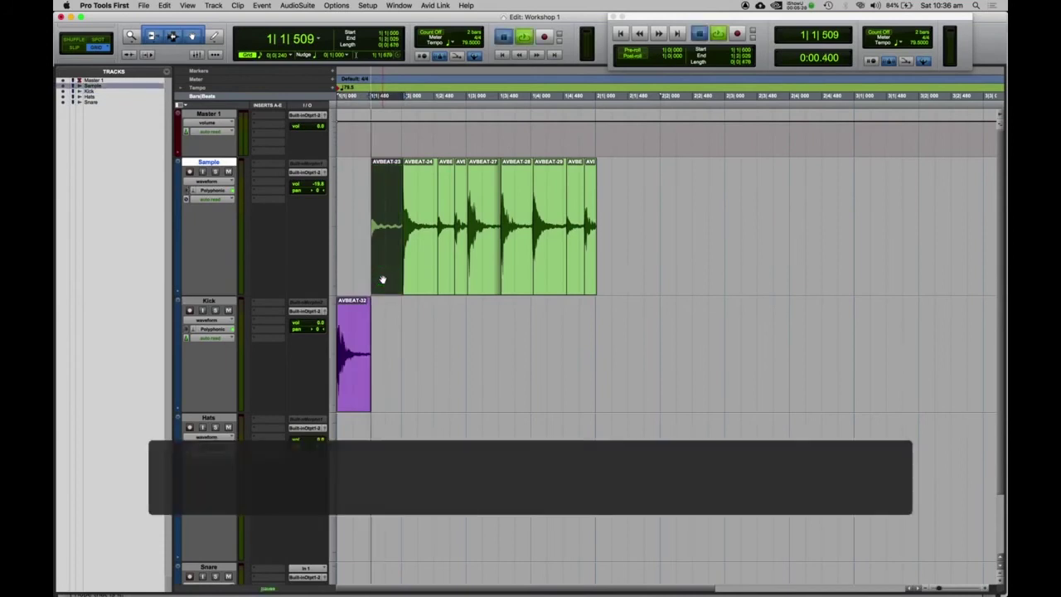
key(space)
drag(382, 279, 402, 453)
drag(401, 534, 375, 539)
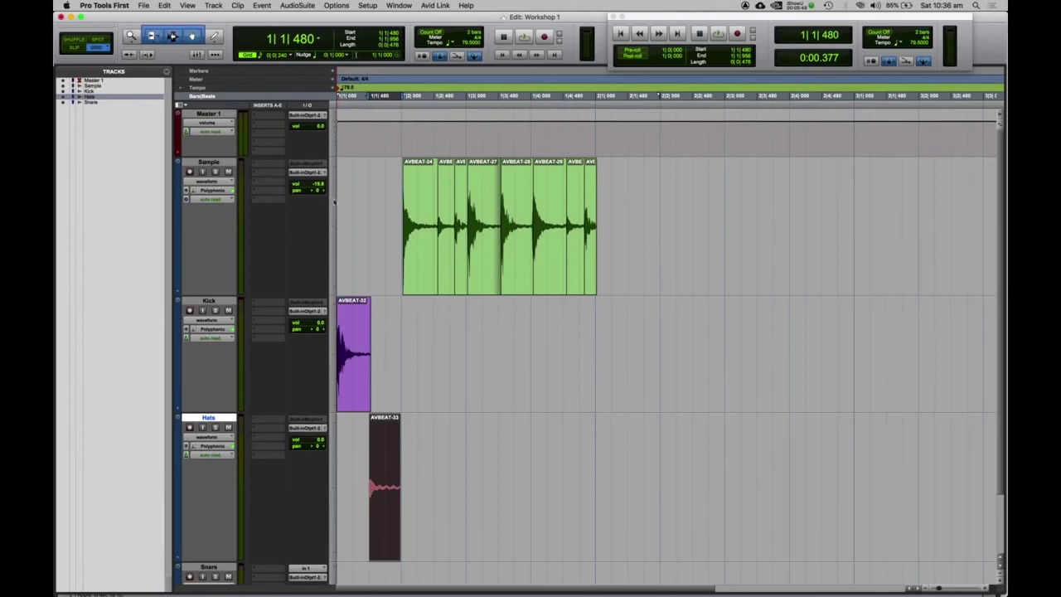
- Reduce the height of all tracks to medium, trying a larger size in between
click(334, 200)
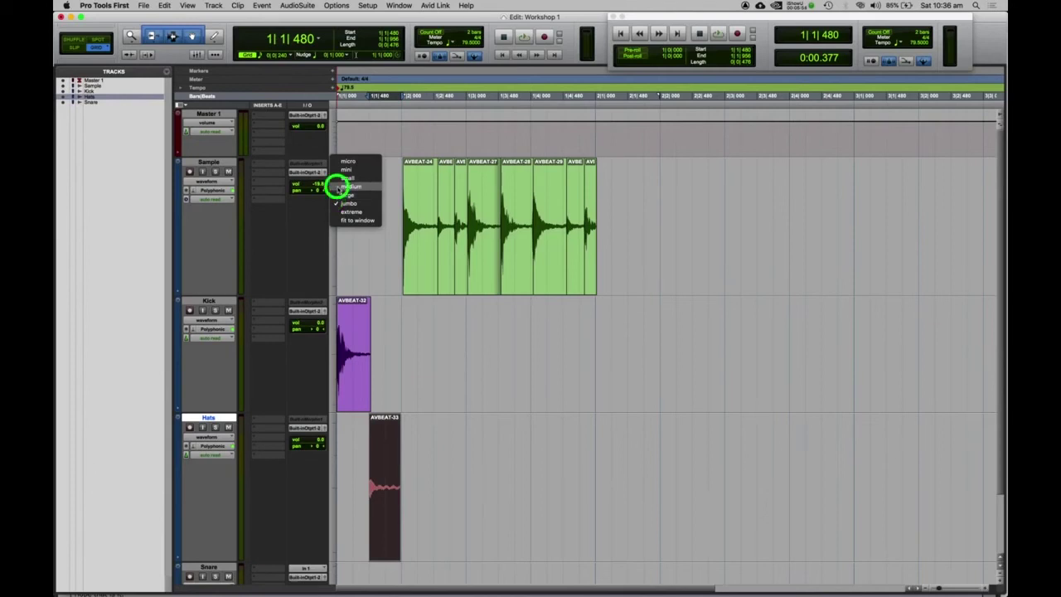
click(340, 187)
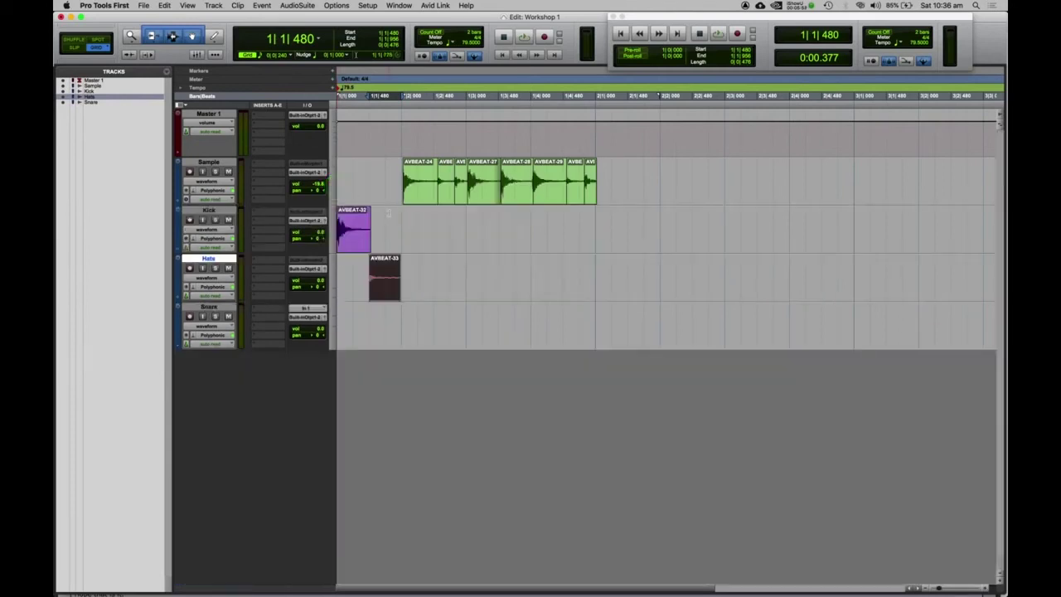
click(334, 180)
click(346, 190)
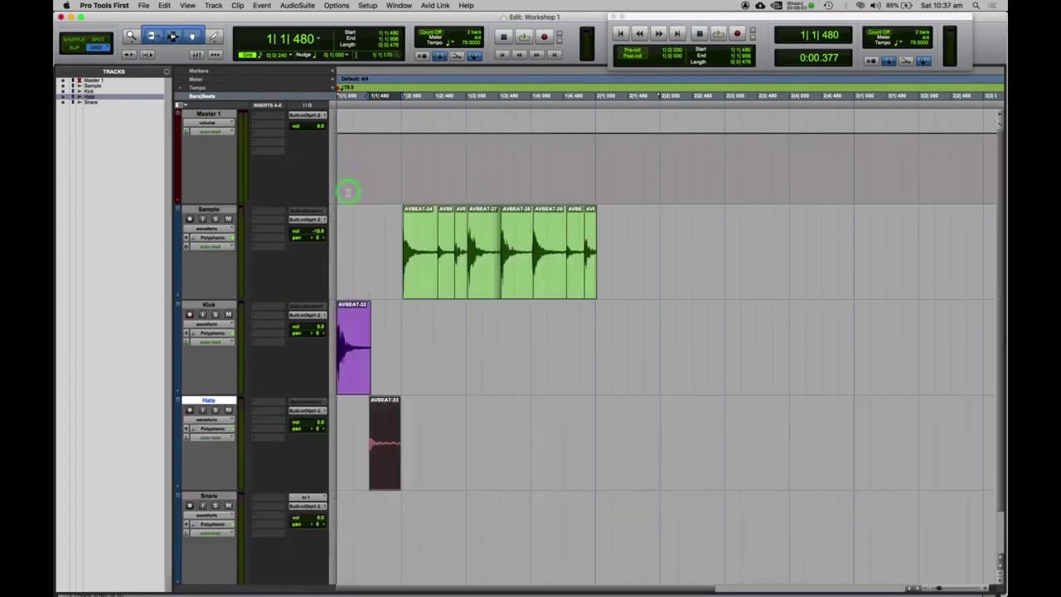
click(339, 225)
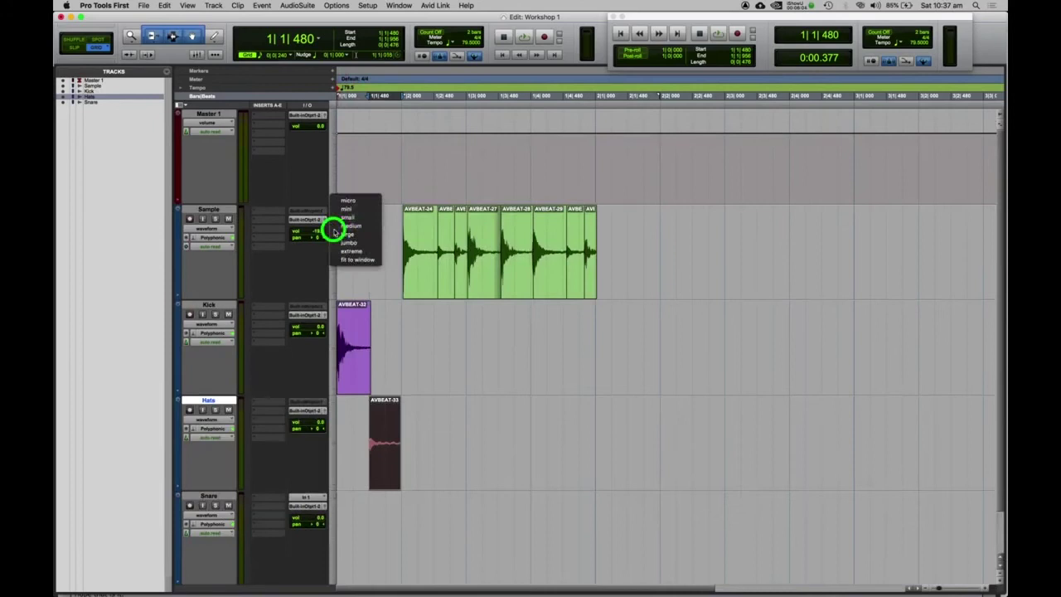
click(339, 228)
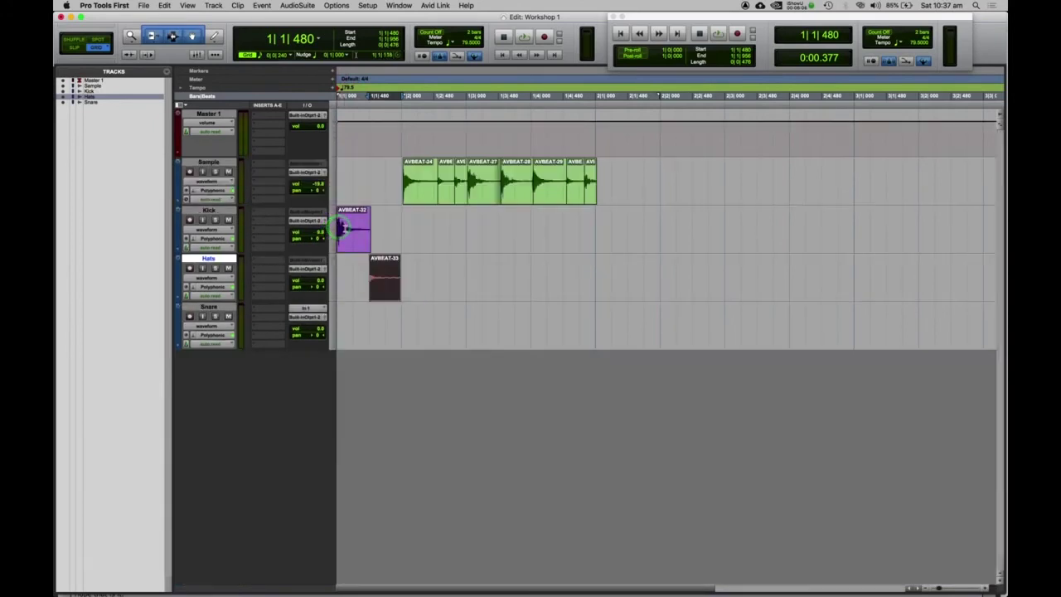
- Audition the AVBEAT-24 clip and move it to the Snare track, snapped to beat 2 of bar 1
click(421, 191)
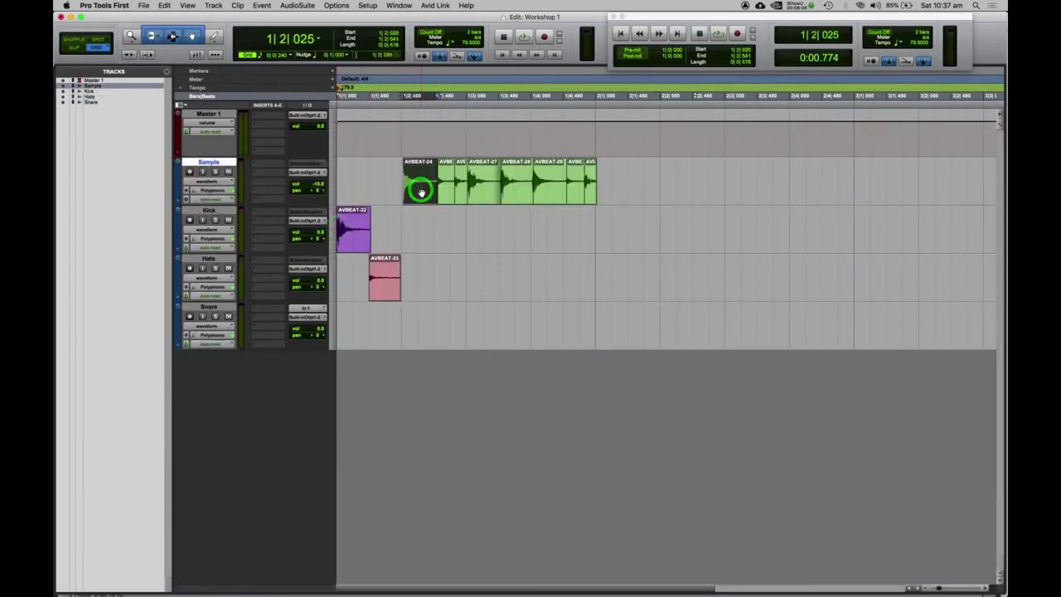
key(space)
drag(421, 190, 428, 338)
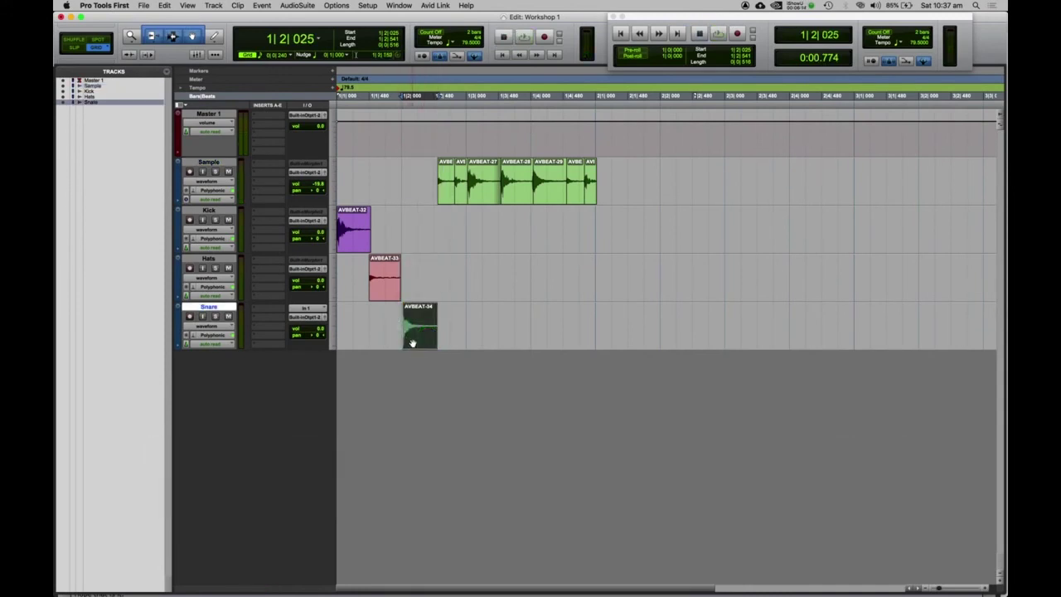
key(super+z)
key(super+z)
mouse_move(415, 337)
mouse_down()
mouse_move(442, 331)
mouse_move(416, 334)
mouse_up()
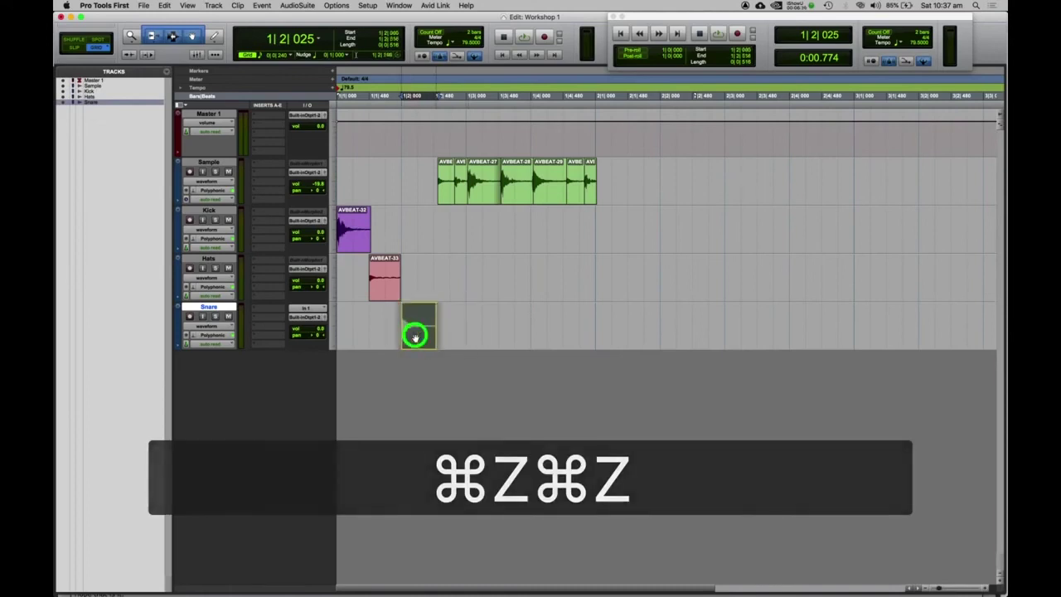
- Audition the next two Sample clips and move them to Hats at 1|2|480 and Snare at 1|2|720
click(446, 195)
key(space)
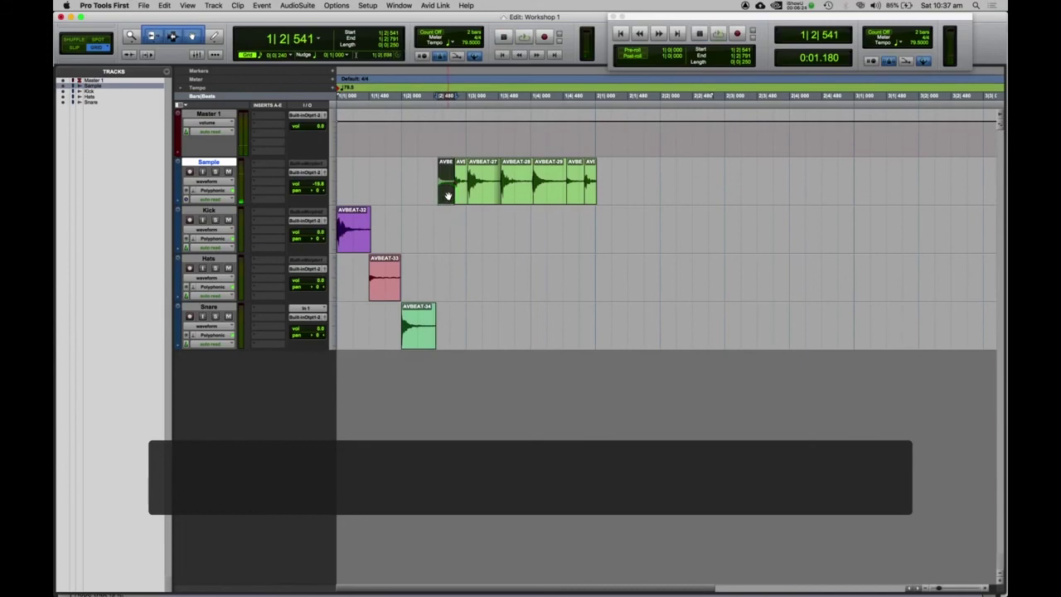
drag(448, 195, 441, 289)
click(462, 194)
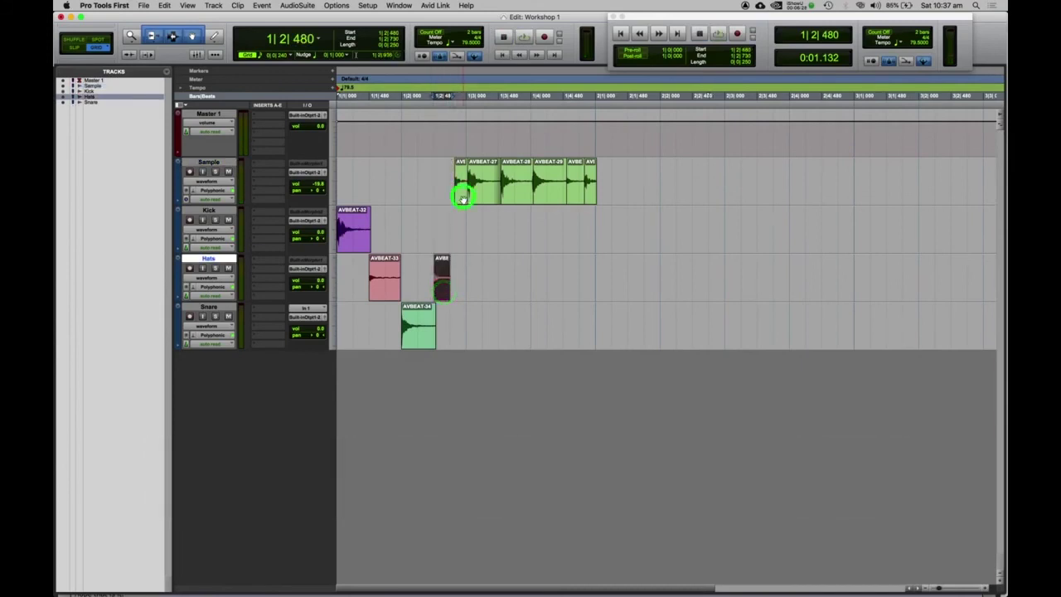
key(space)
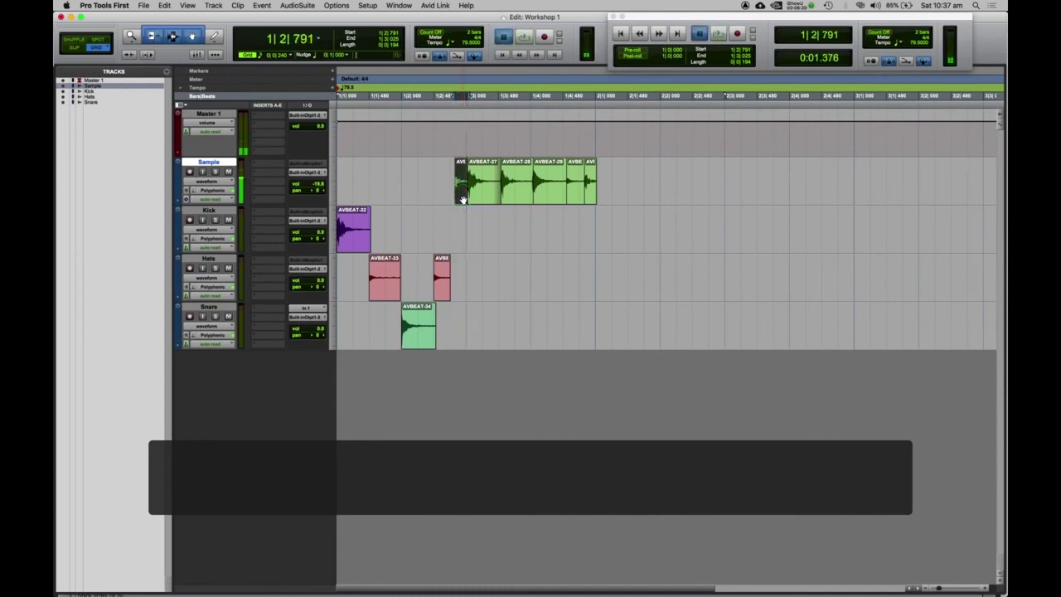
drag(462, 193, 457, 339)
- Audition the AVBEAT-27 and AVBEAT-28 clips and move them to the Kick track at 1|3|000 and 1|3|480
click(478, 194)
key(space)
drag(476, 190, 478, 241)
click(509, 191)
key(space)
drag(513, 194, 506, 241)
- Move the last three Sample clips to Snare at 1|4|000, Hats at 1|4|480 and Kick at 1|4|720
click(546, 192)
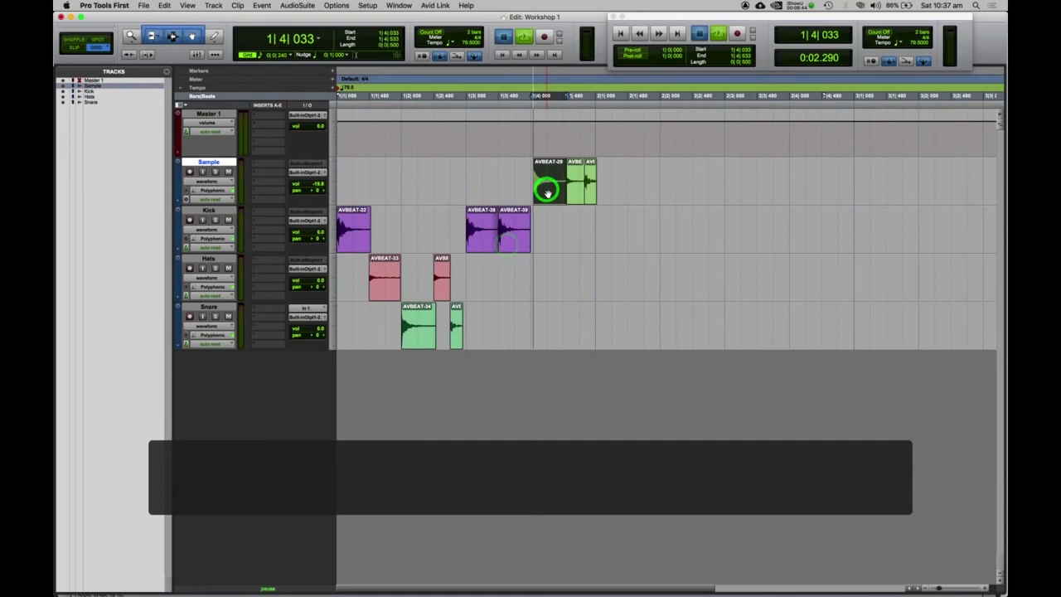
drag(547, 190, 547, 336)
click(576, 195)
drag(576, 194, 587, 244)
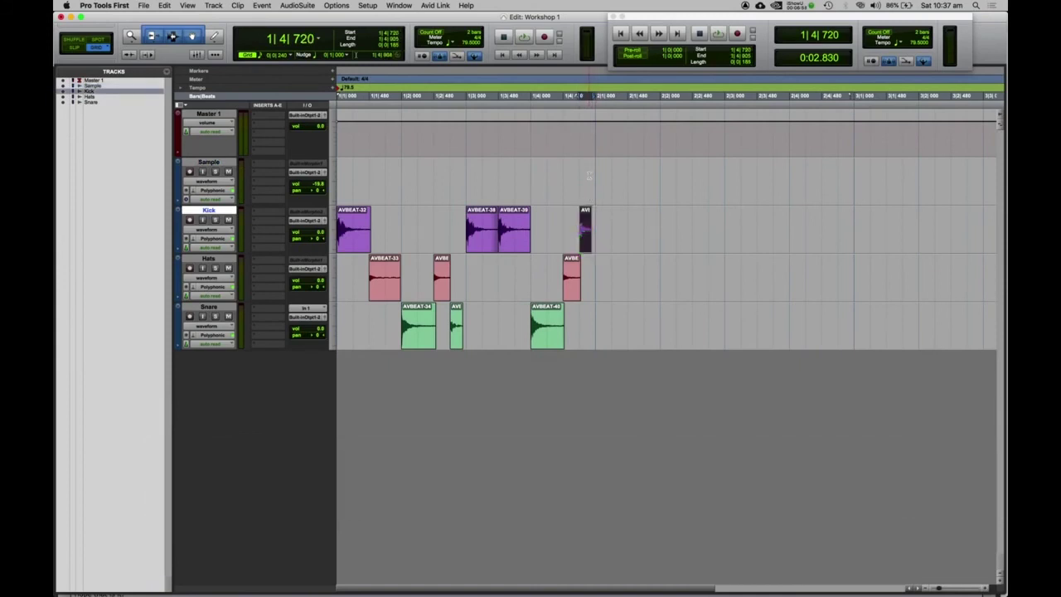
- Select bar 1 on the emptied Sample track and listen to the separated beat in a loop
drag(596, 170, 344, 184)
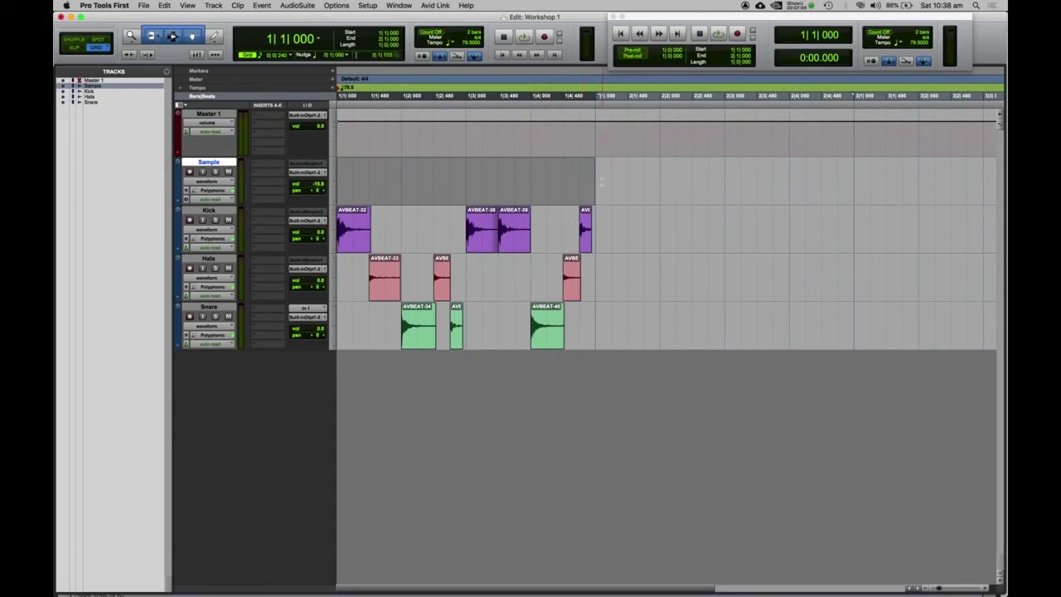
key(space)
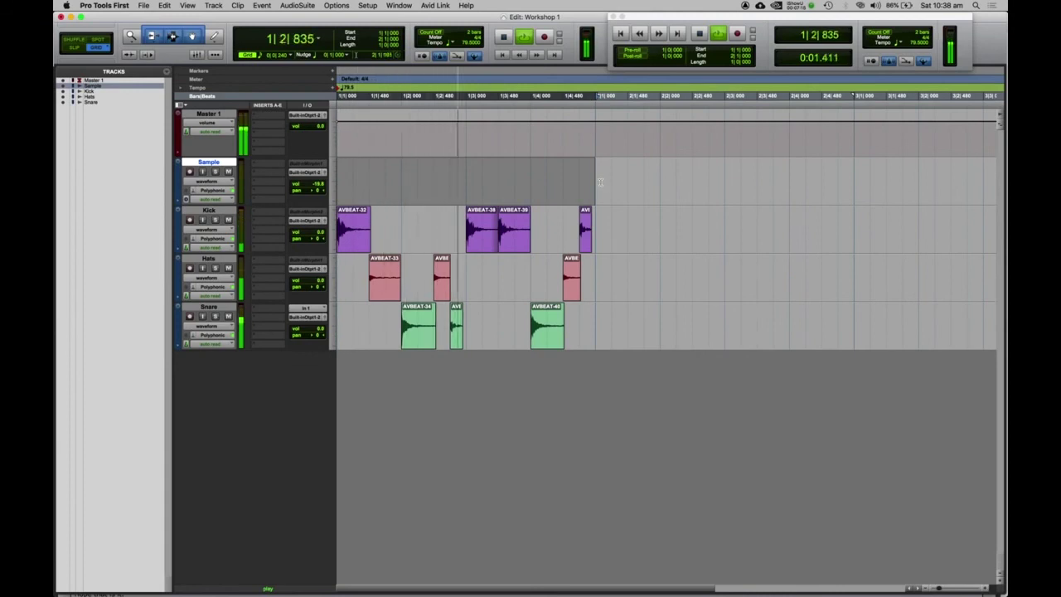
key(space)
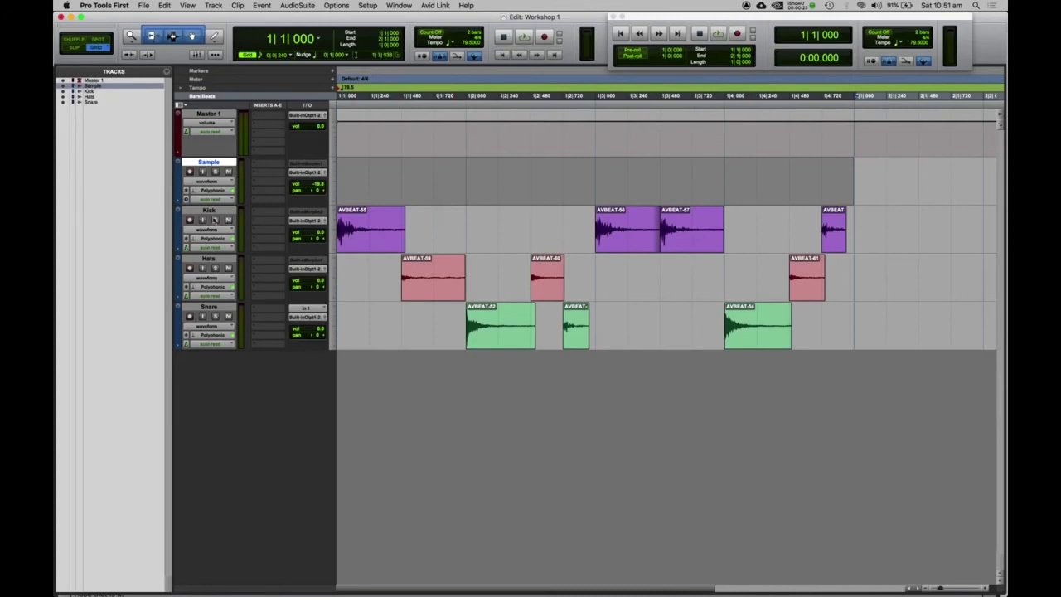
- Disable Elastic Audio on the Kick, Hats and Snare tracks
click(199, 241)
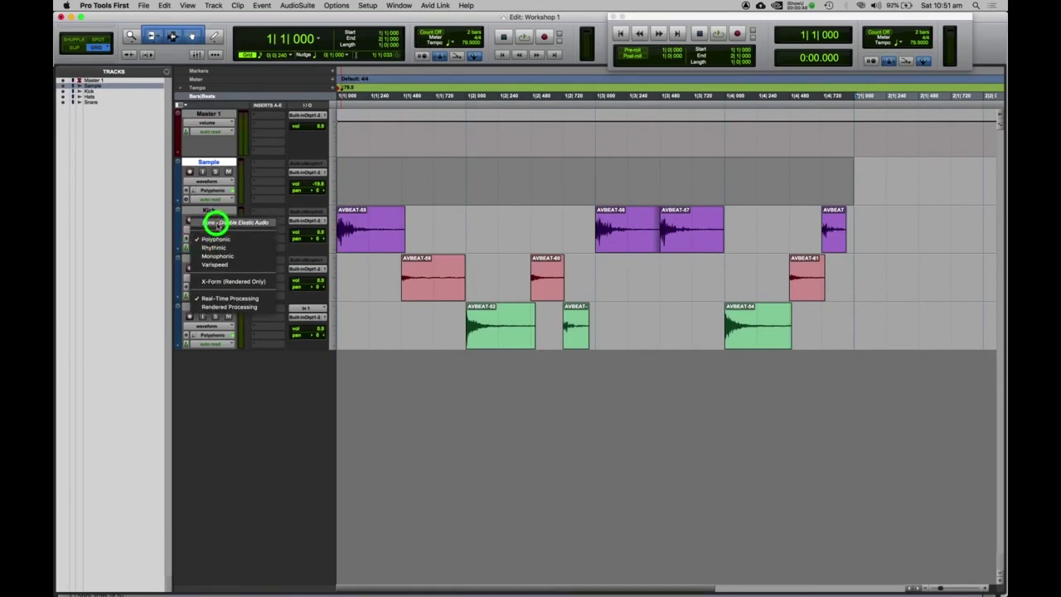
click(216, 224)
click(194, 286)
click(197, 272)
click(193, 335)
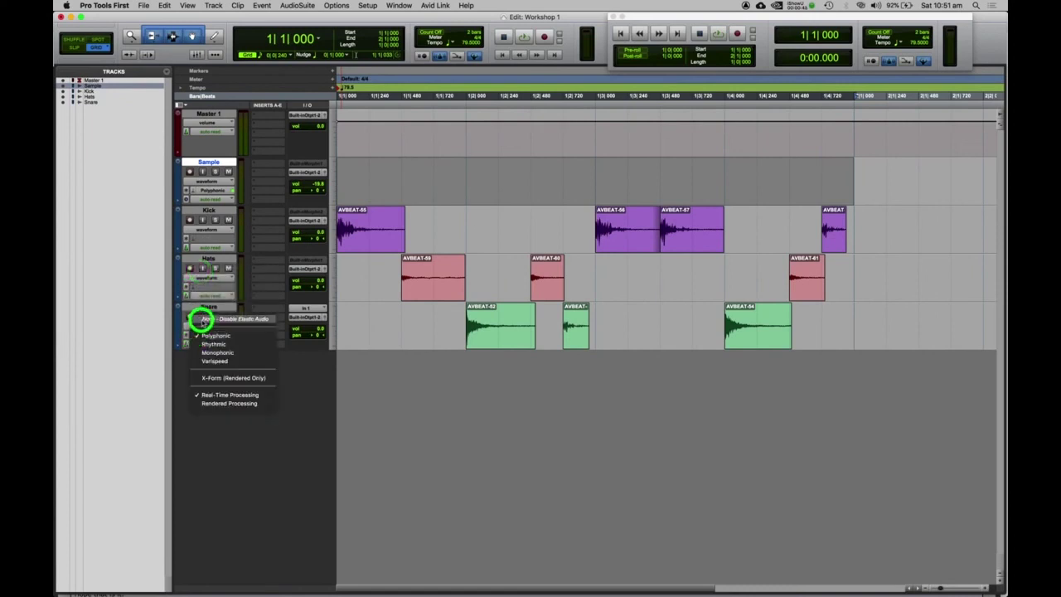
click(203, 319)
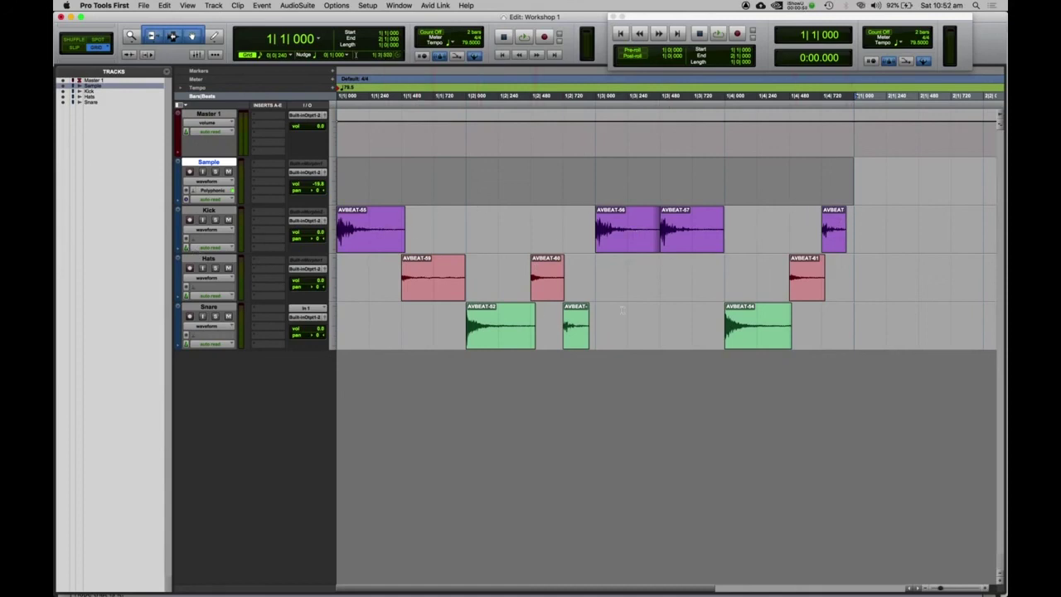
- Check the Kick track's timebase options and set the session tempo to 100 BPM
click(187, 247)
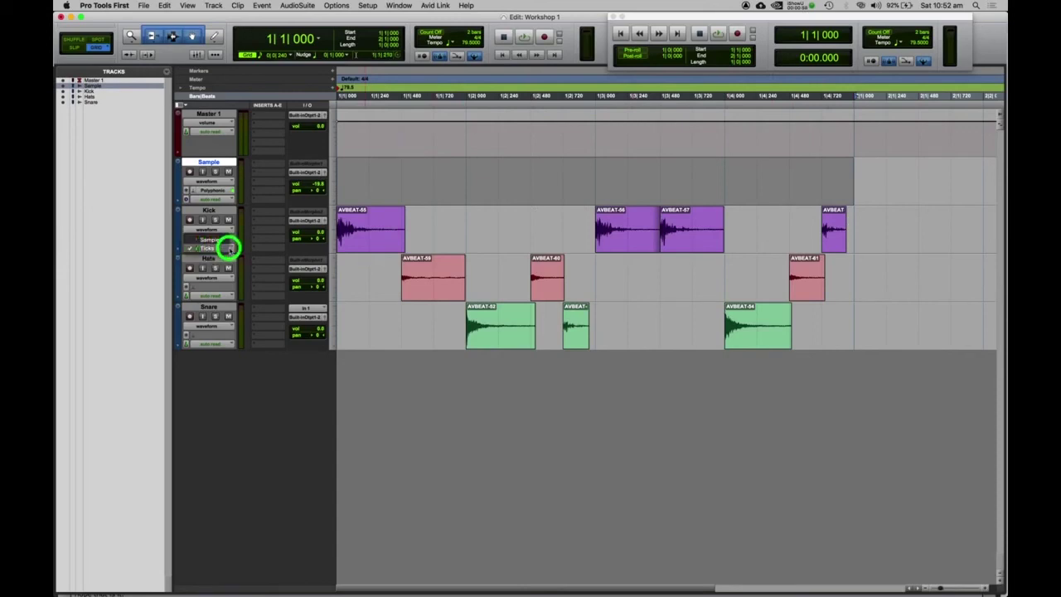
click(464, 240)
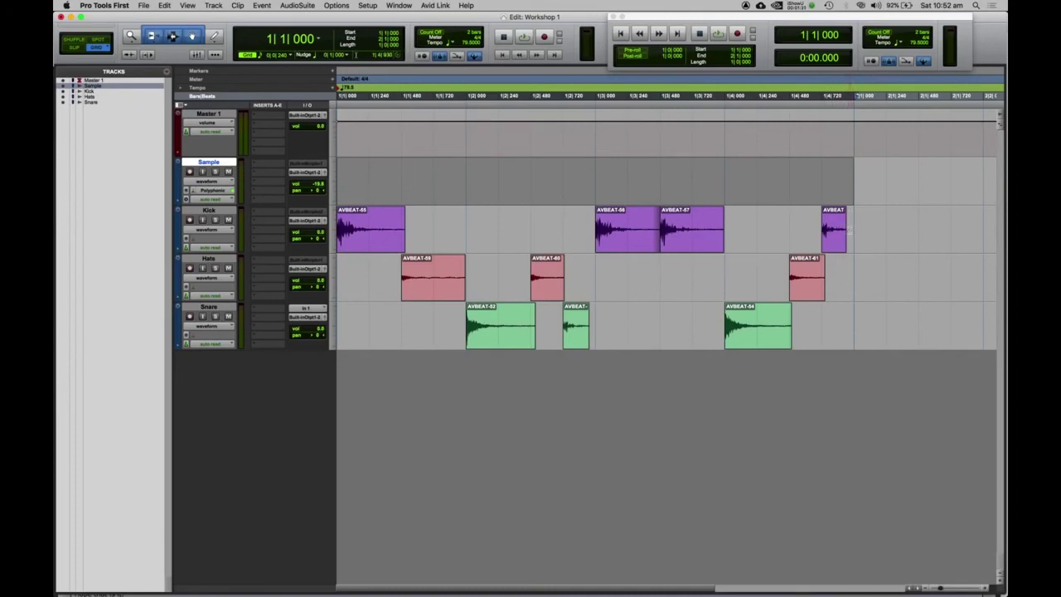
click(469, 42)
text(100)
key(Return)
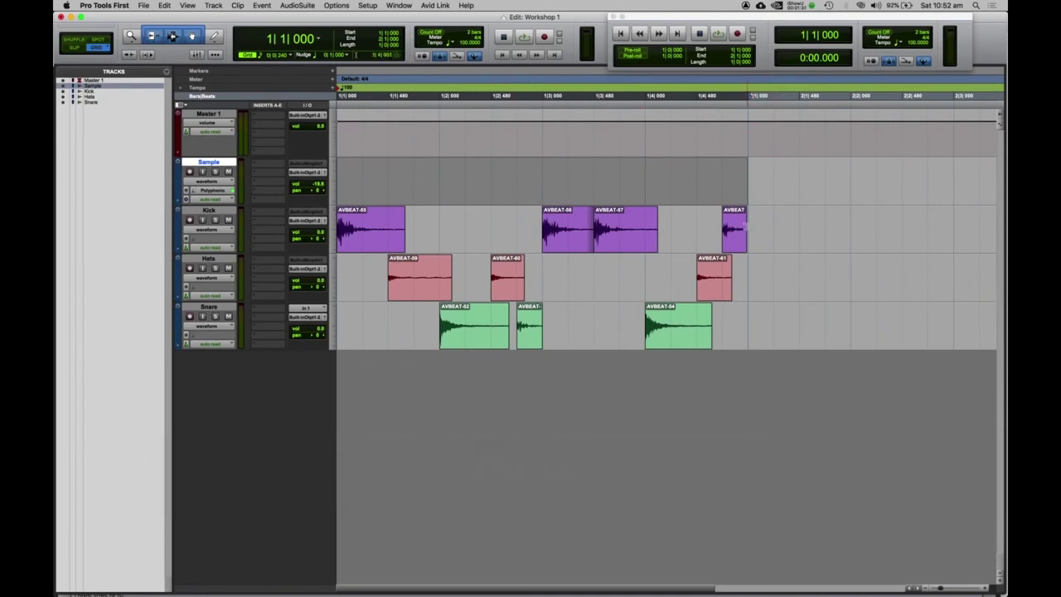
- Inspect the end of the last Kick clip against bar 2 and set the session tempo to 105 BPM
click(746, 169)
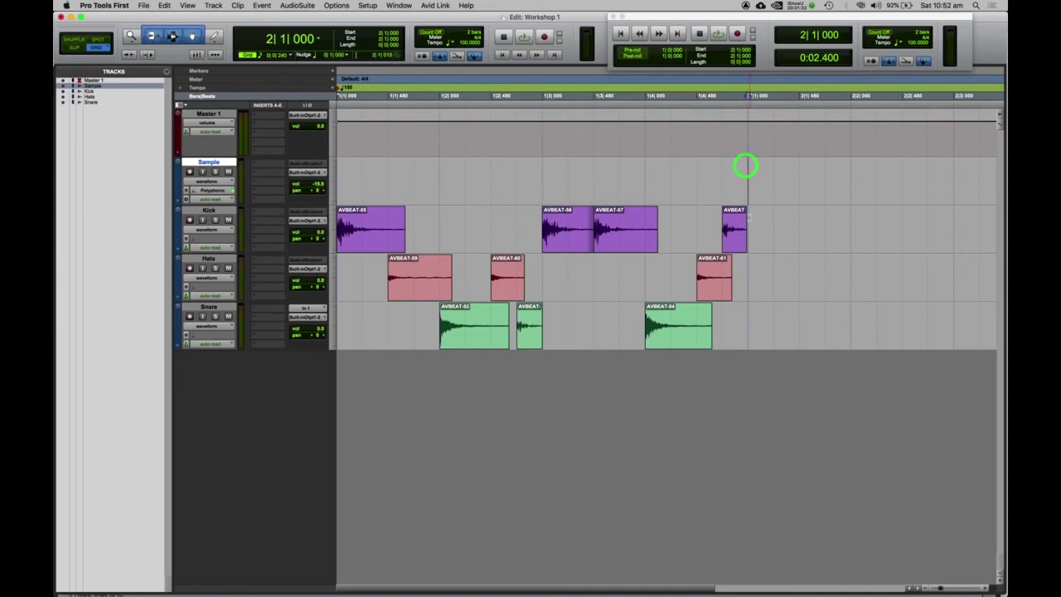
key(super+bracketright)
key(super+bracketright)
key(super+bracketright)
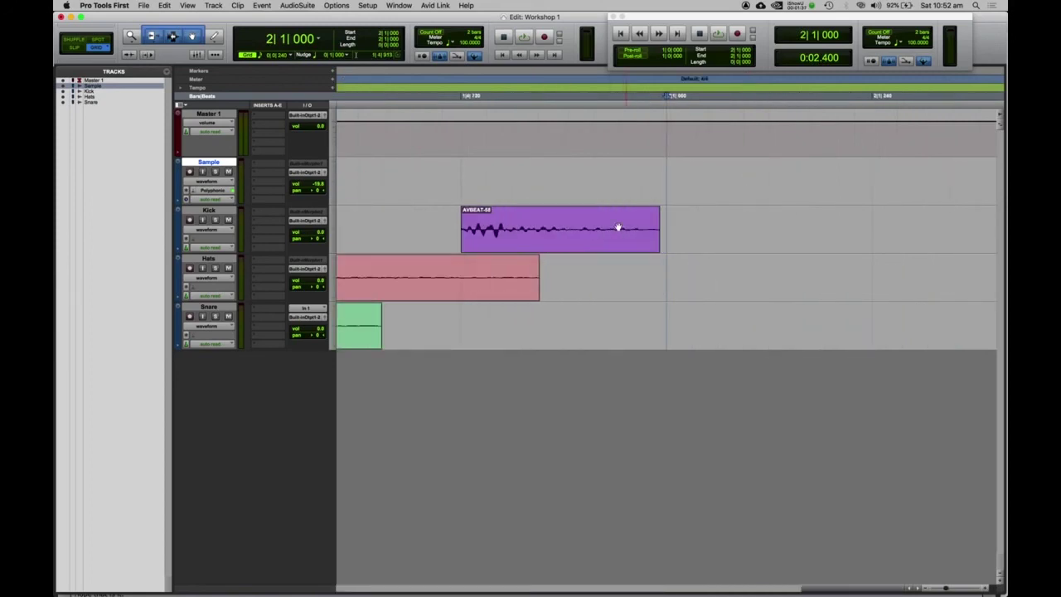
click(470, 42)
text(105)
key(Return)
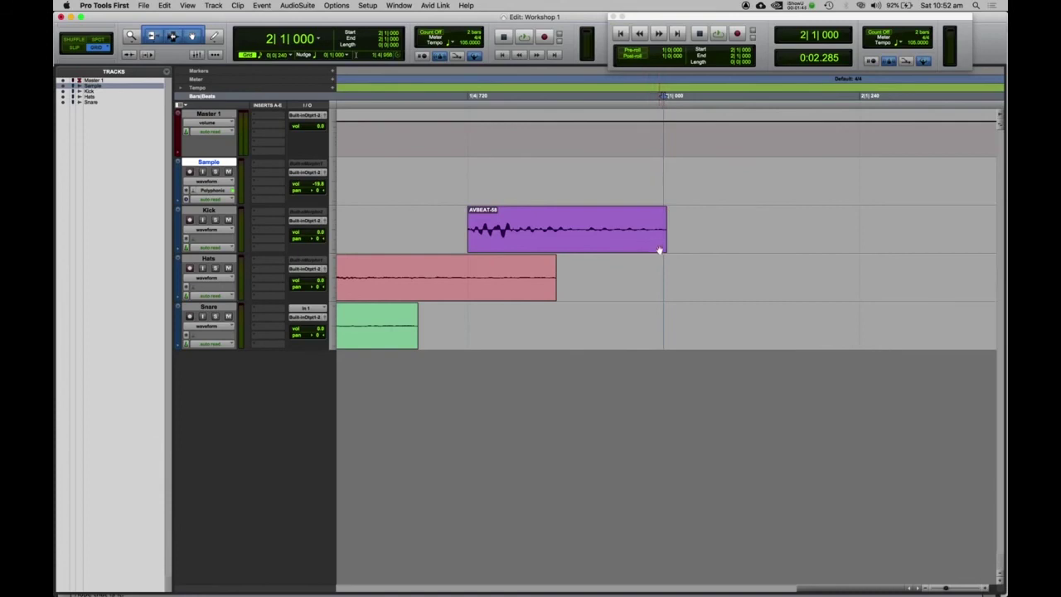
- Trim the ends of the Kick, Hats and Snare clips in beats 1 and 2 to the grid so each stops where the next begins
scroll(660, 250, left, 8)
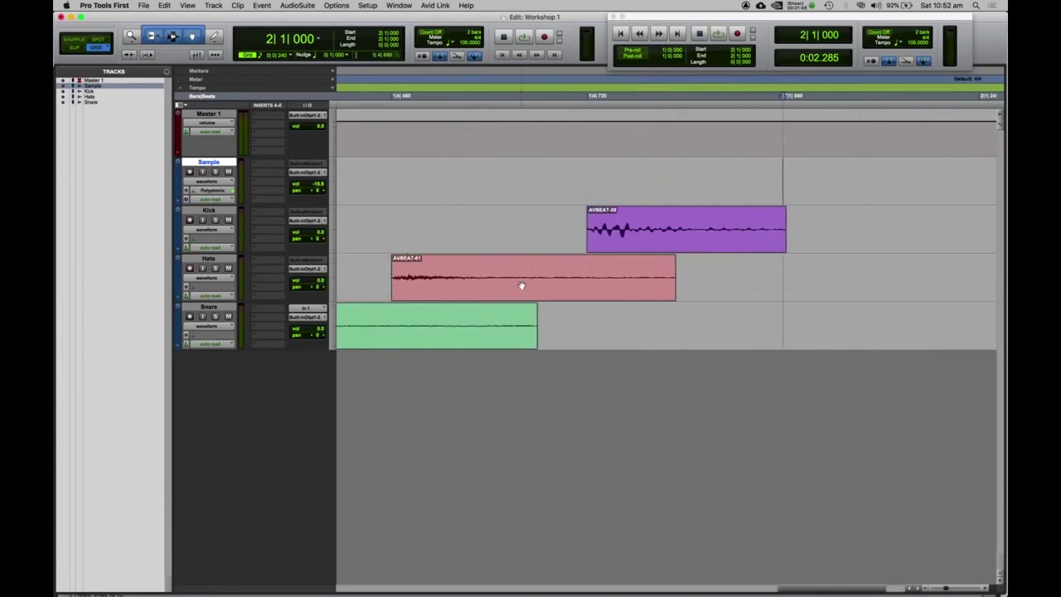
scroll(538, 287, left, 6)
scroll(578, 290, down, 5)
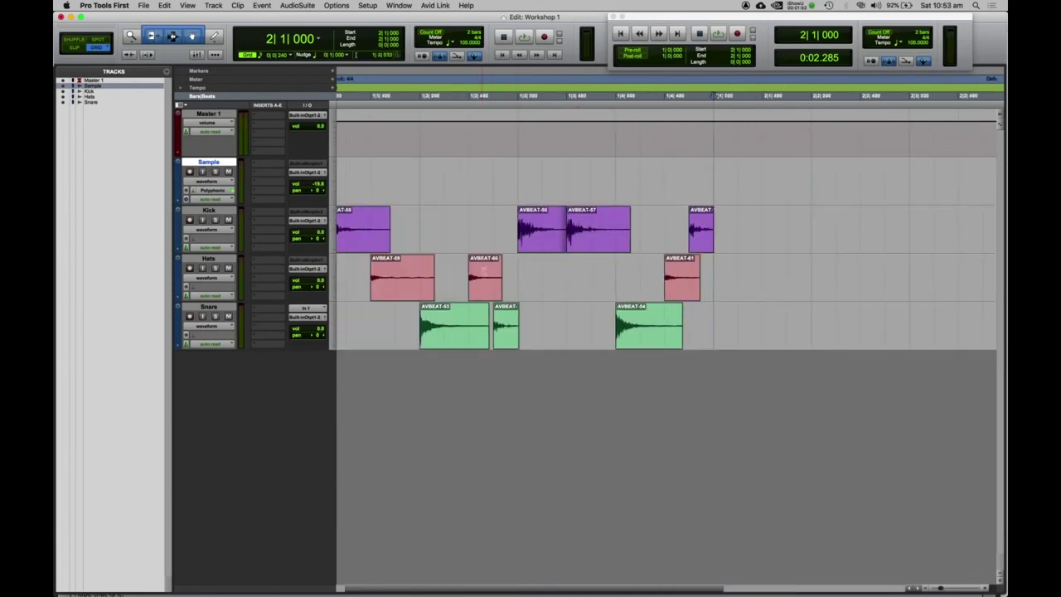
scroll(388, 269, left, 2)
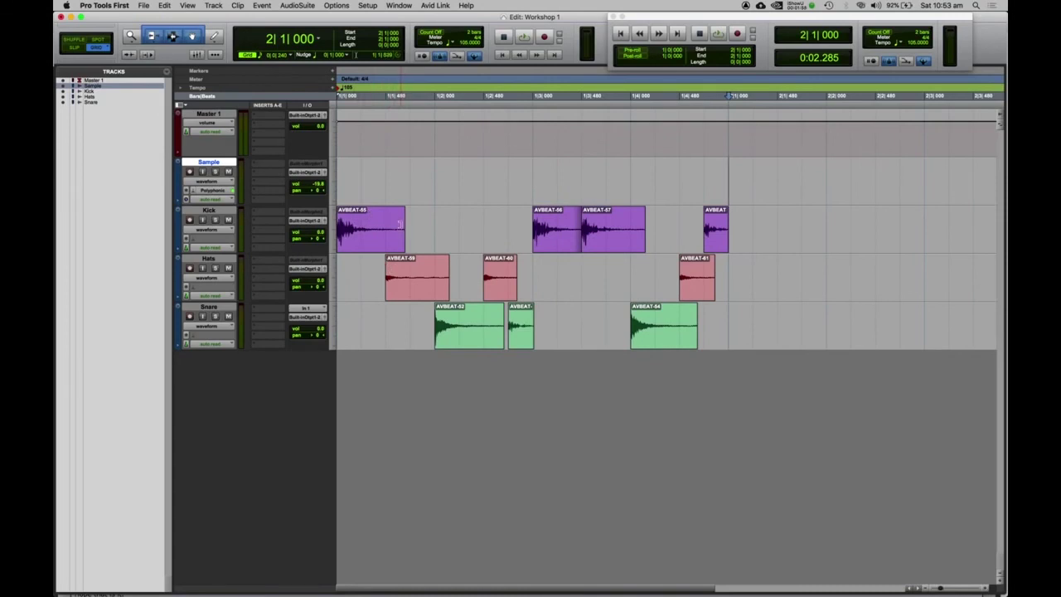
drag(401, 223, 386, 224)
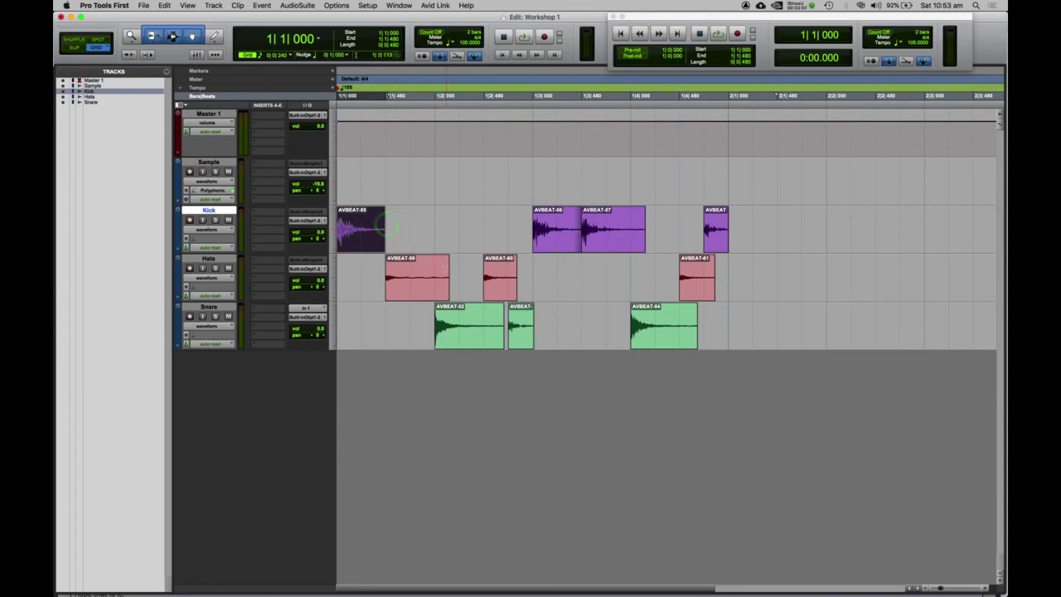
drag(448, 272, 435, 270)
drag(502, 319, 530, 317)
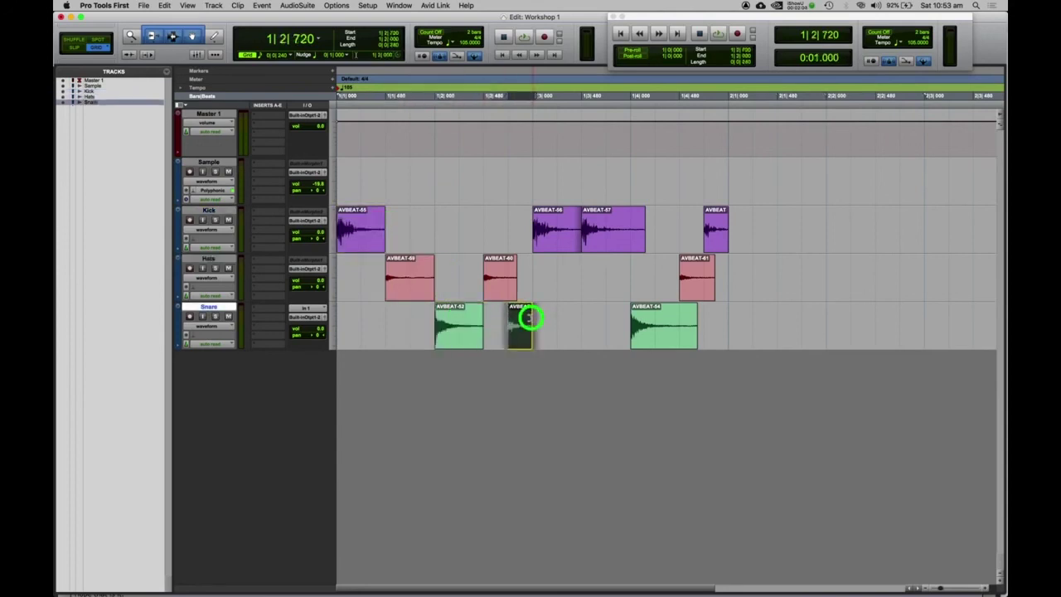
drag(515, 274, 506, 274)
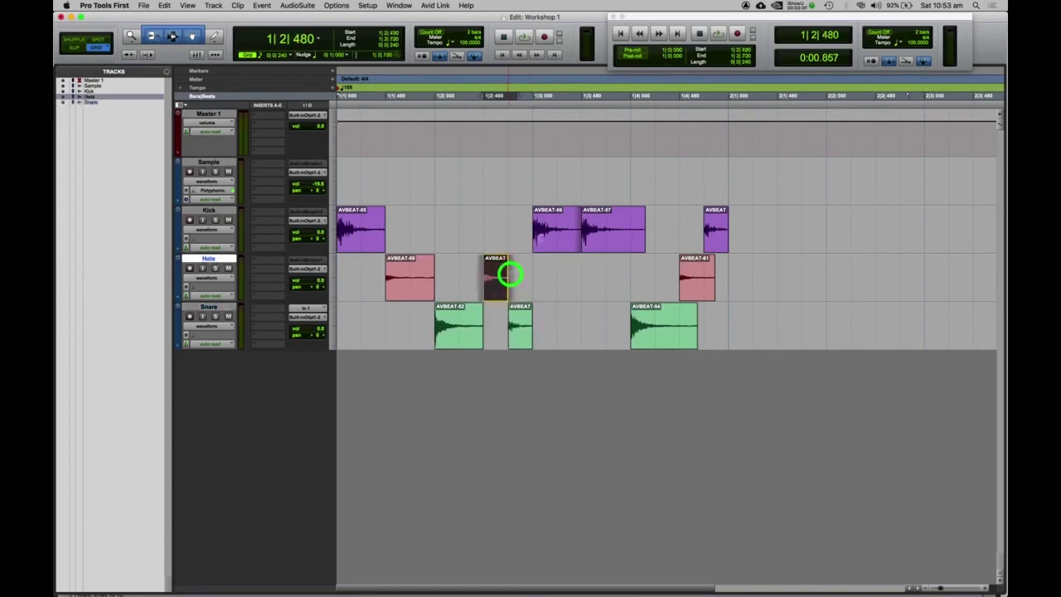
- Trim AVBEAT-57 to 1|4|000, the last Snare clip to 1|4|480, the last Hats clip to 1|4|720 and the last Kick clip to 2|1|000
drag(638, 221, 633, 223)
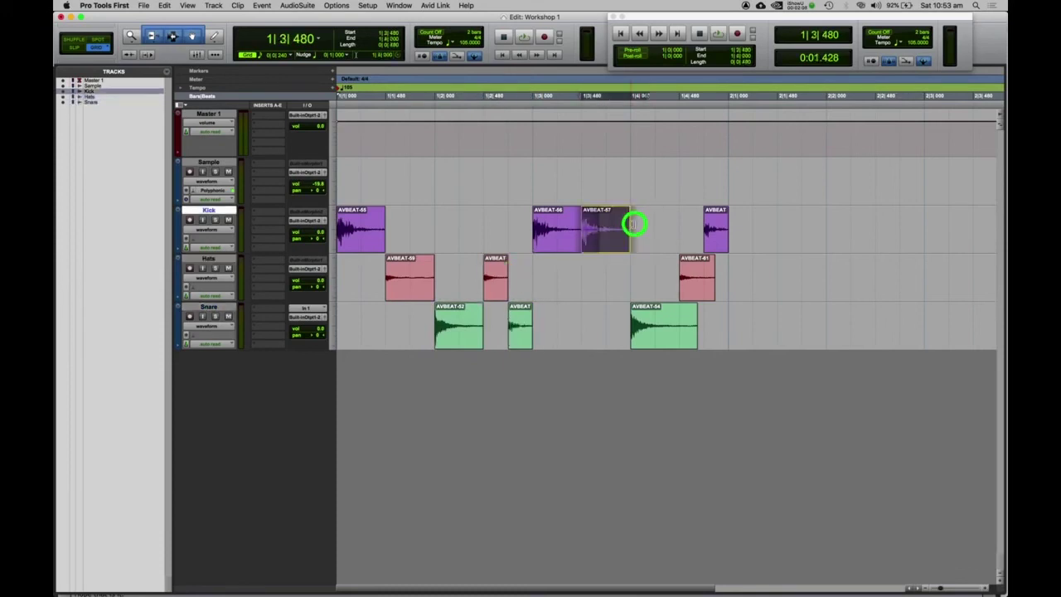
drag(684, 316, 679, 320)
drag(711, 269, 704, 272)
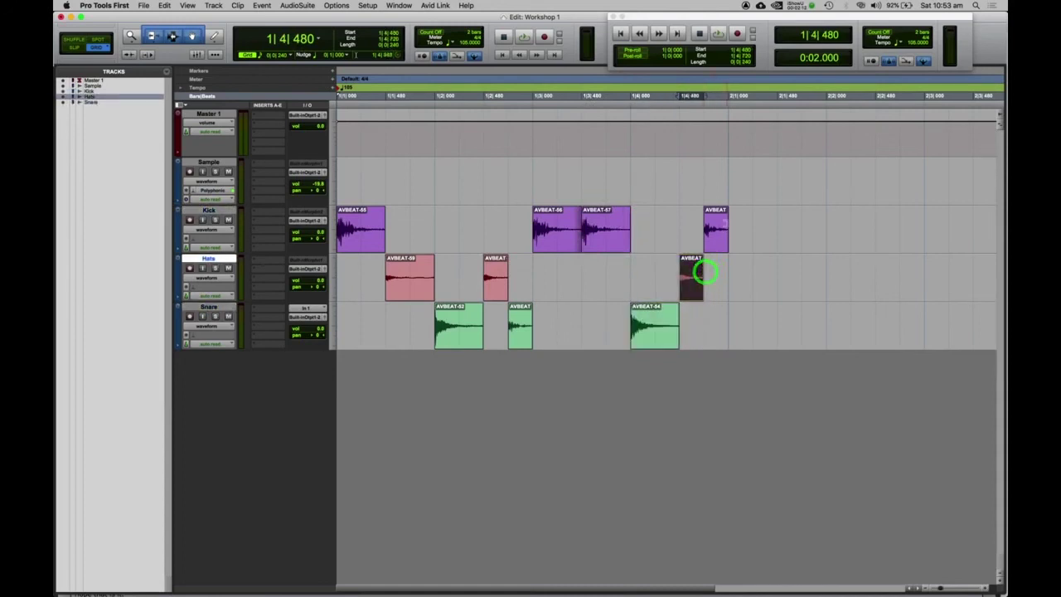
click(724, 224)
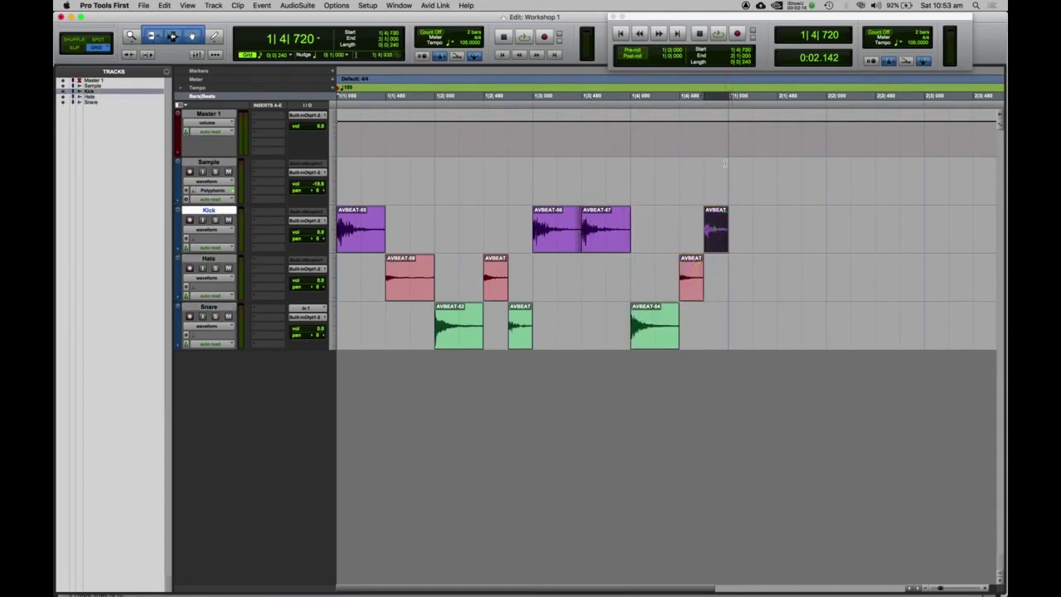
- Select bar 1 on the empty Sample track and listen to the trimmed beat in a loop
drag(728, 164, 224, 182)
key(space)
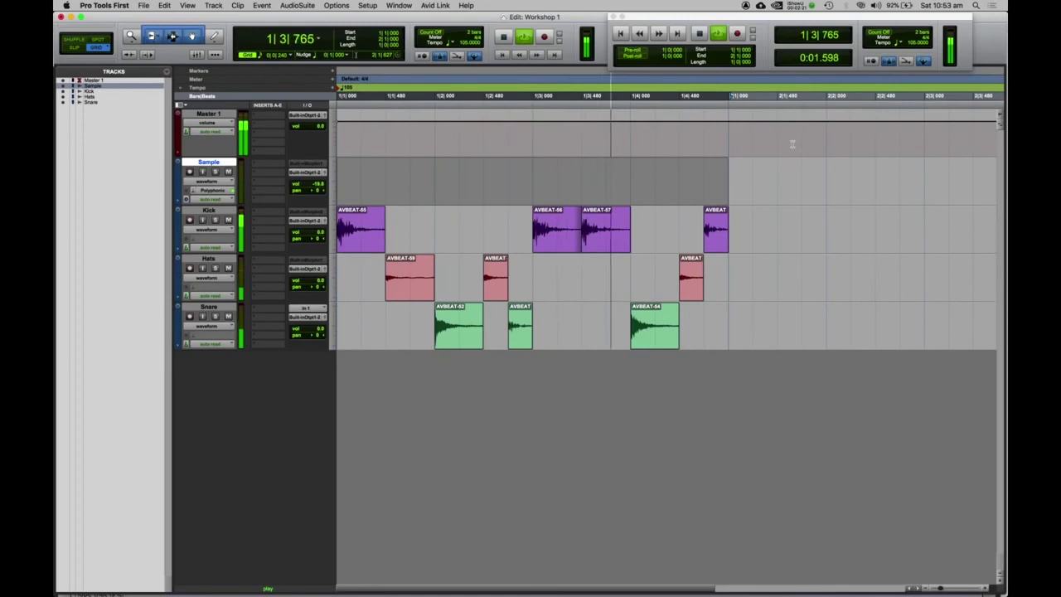
key(space)
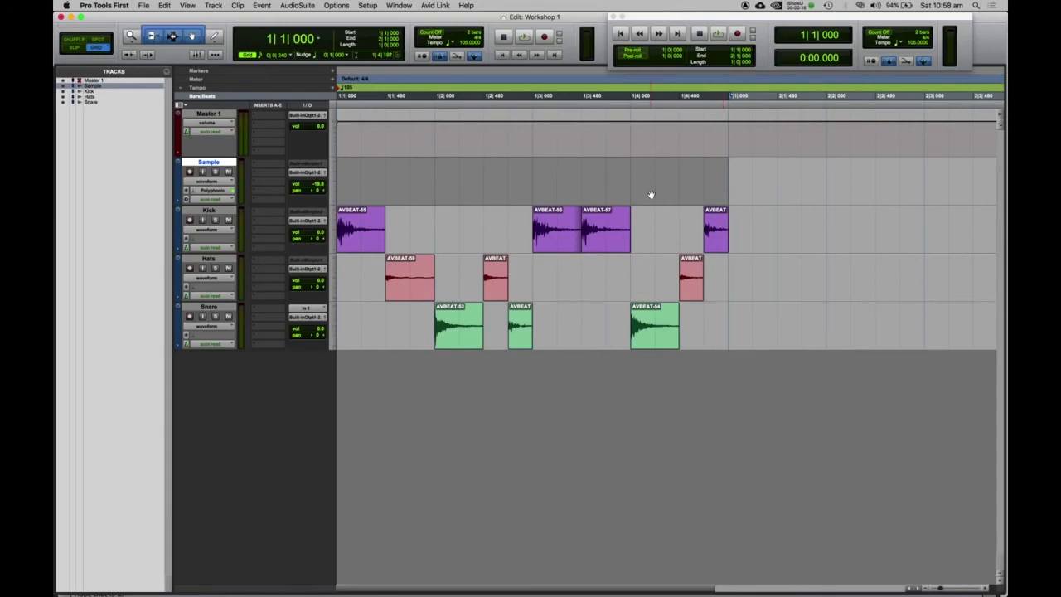
- Save the Workshop 1 project
click(145, 5)
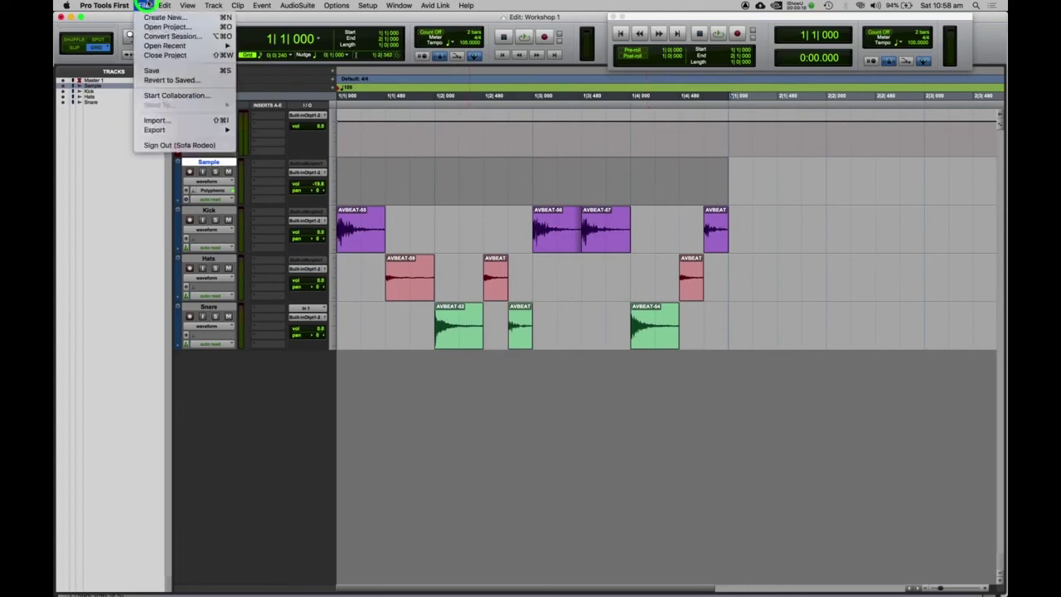
click(166, 70)
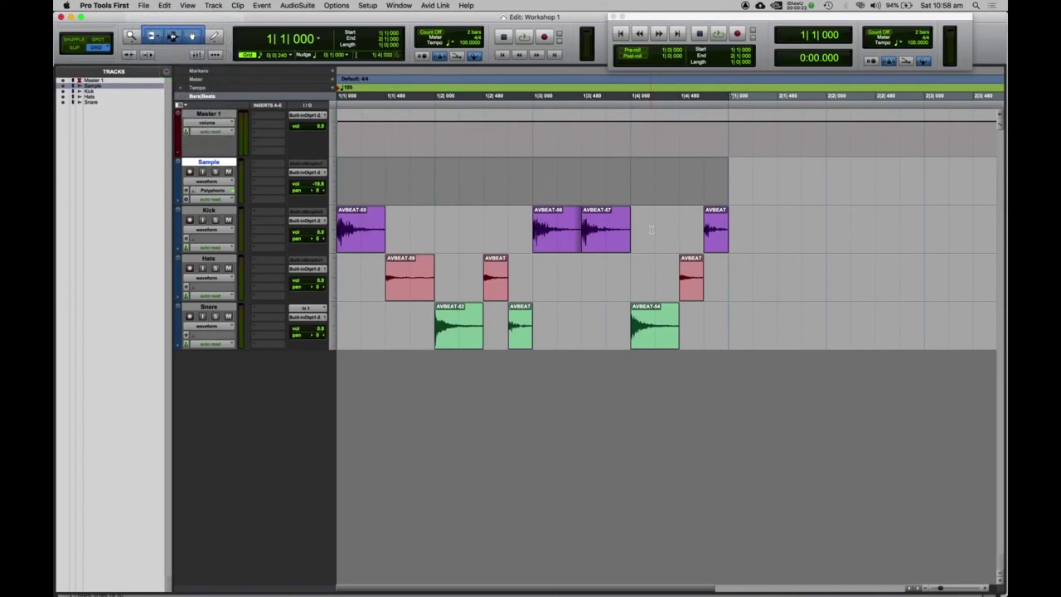